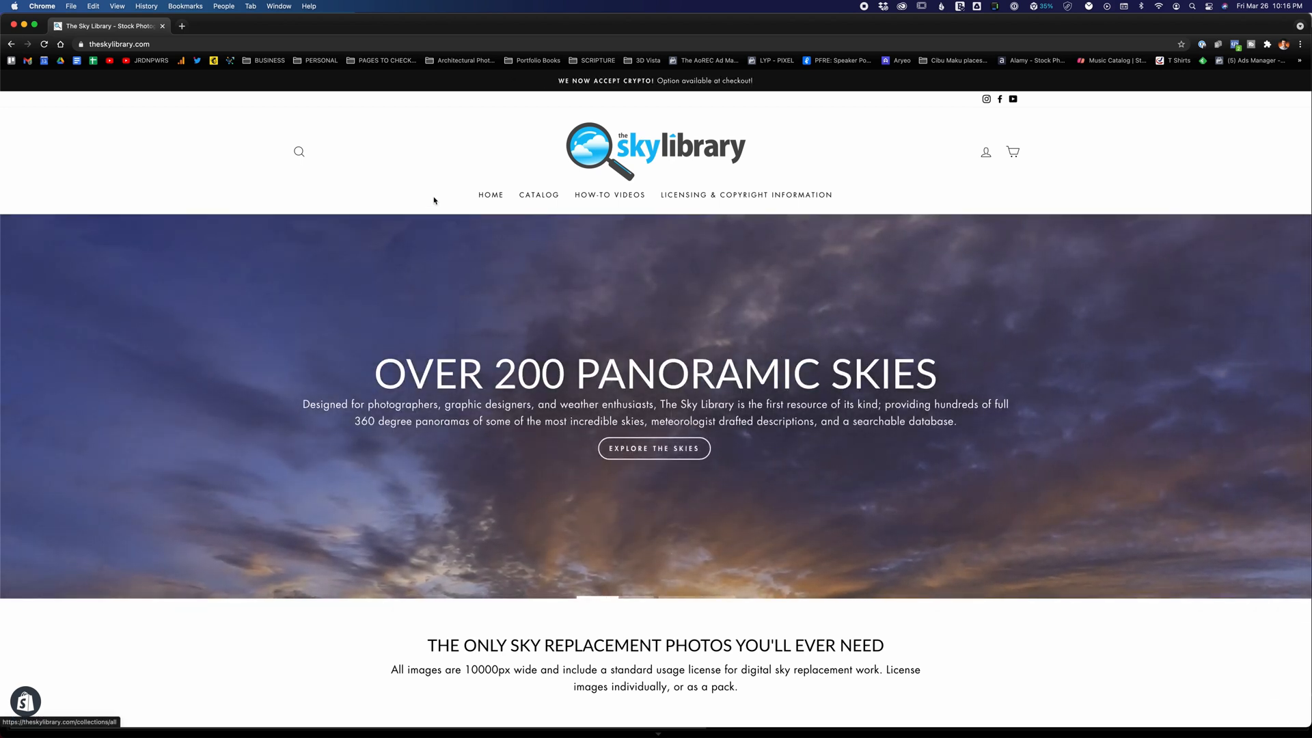
Search The Sky Library for "Summer Evening" and open the preview of Summer - Evening 015.
click(306, 155)
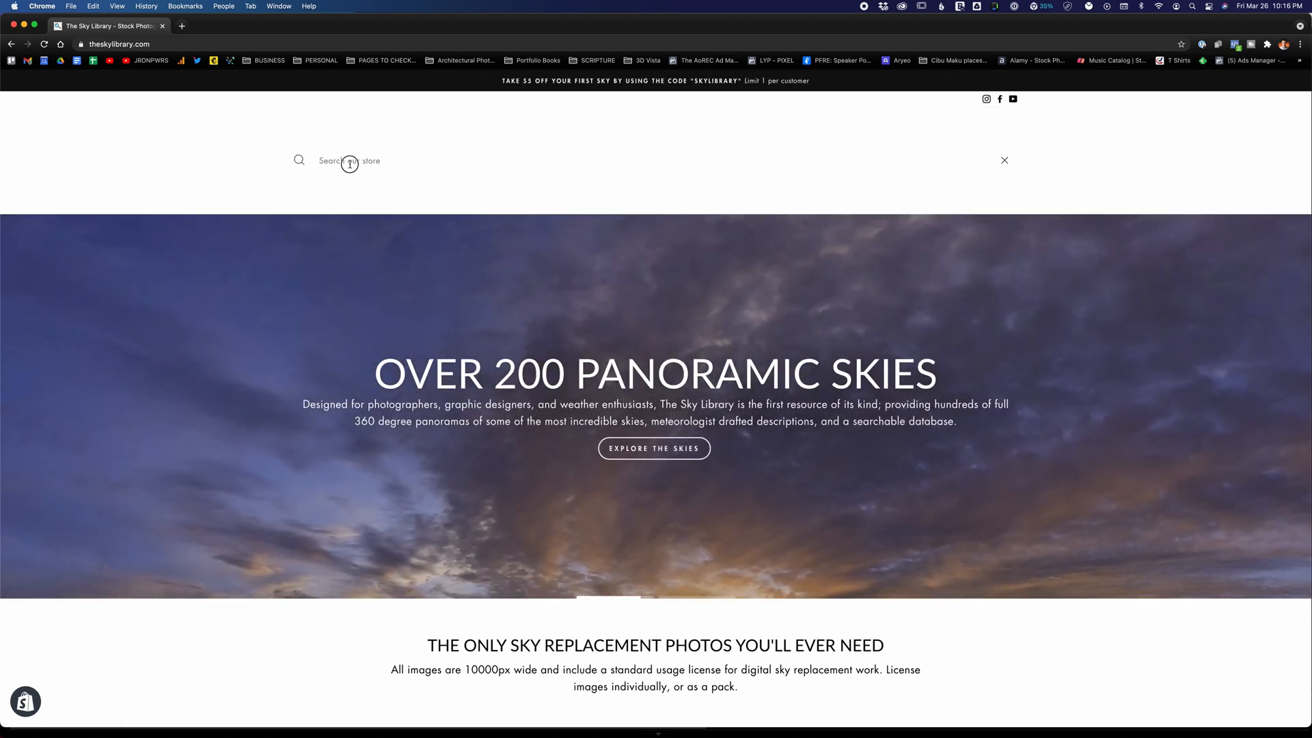
text(Summer Ev)
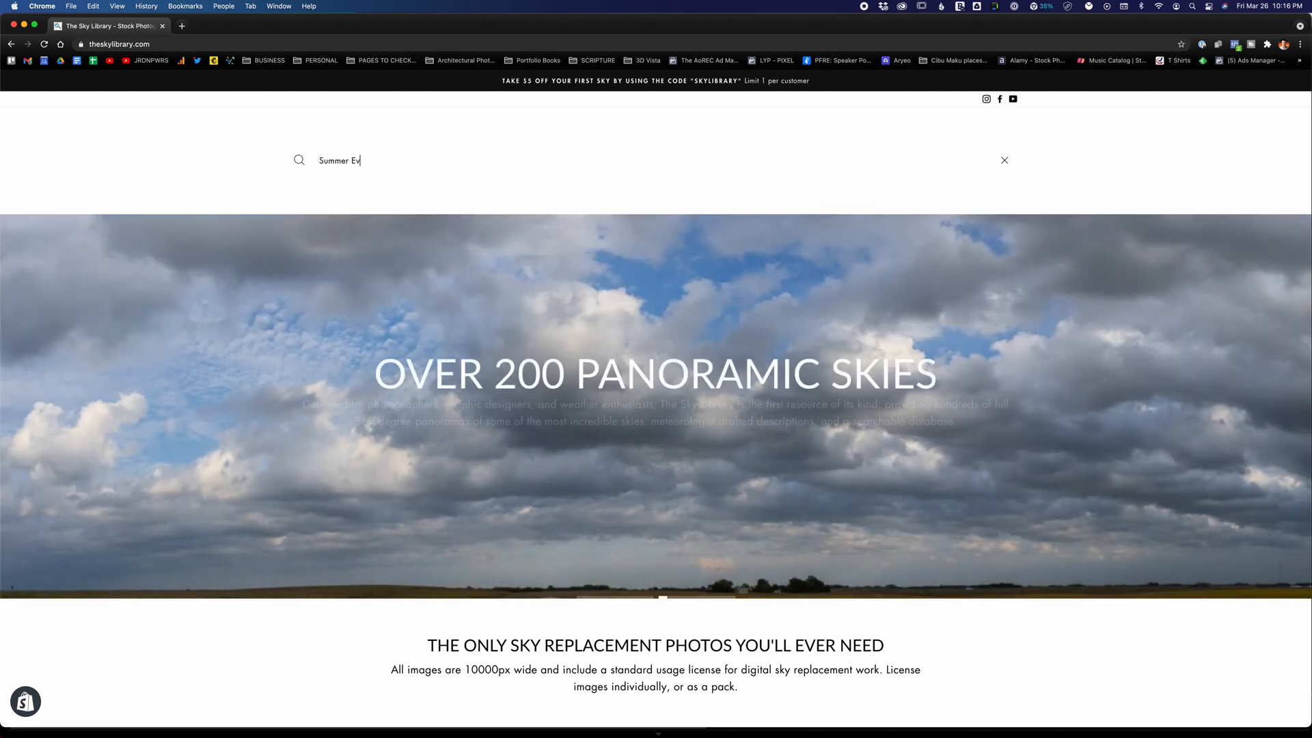
text(ening)
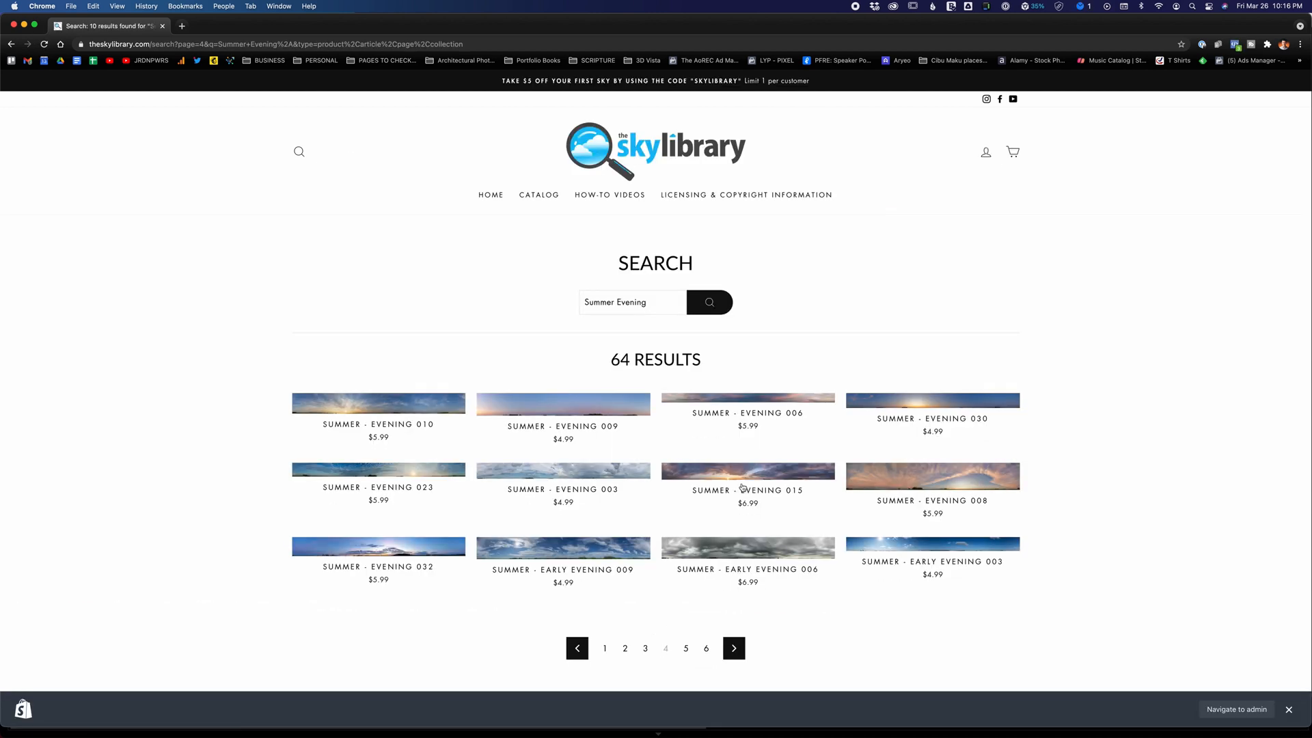
click(749, 473)
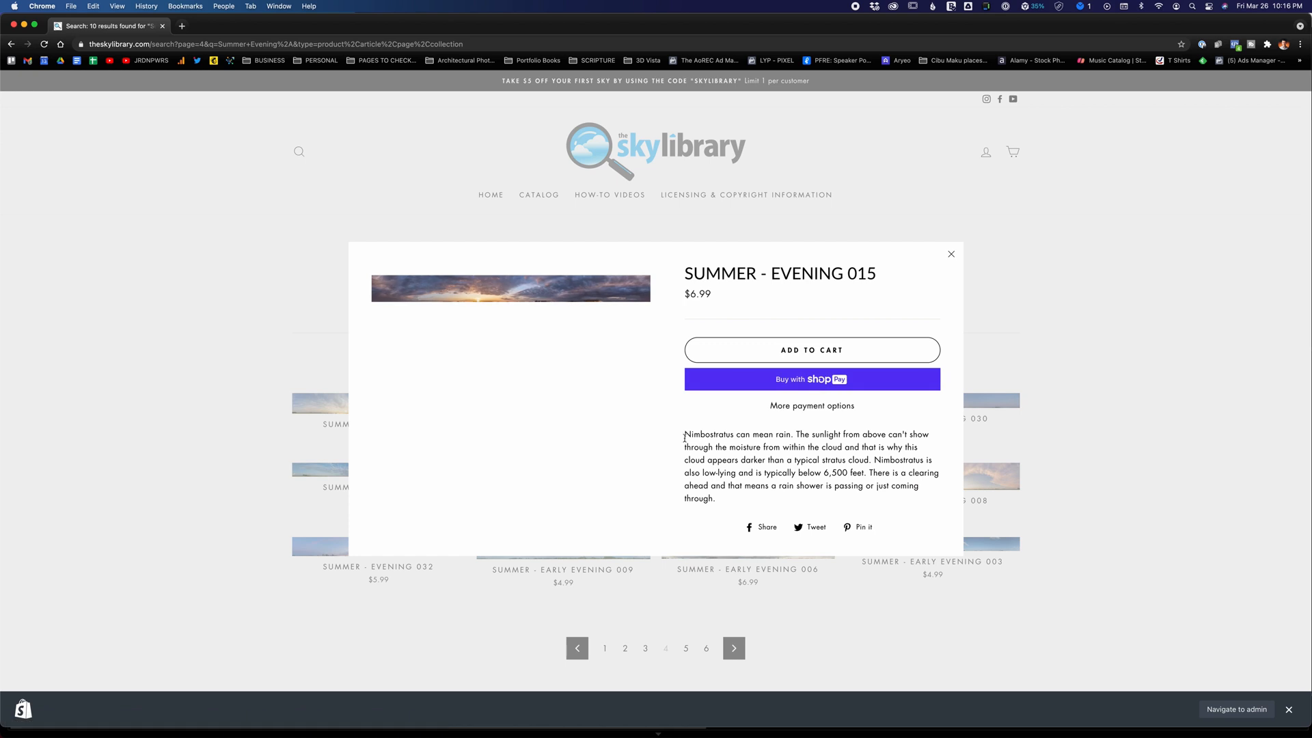
Search The Sky Library for "Spring Morning" and open the preview of Spring - Late Morning 003.
text(S)
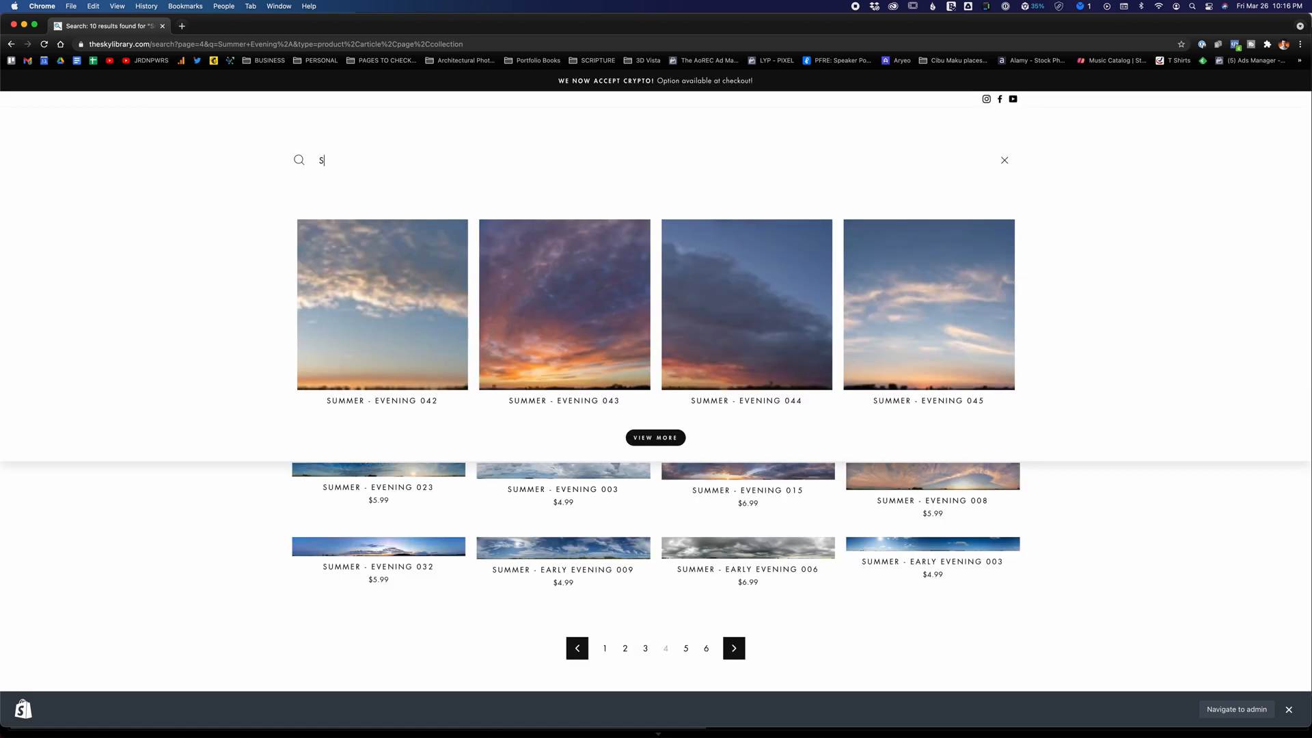
text(pring )
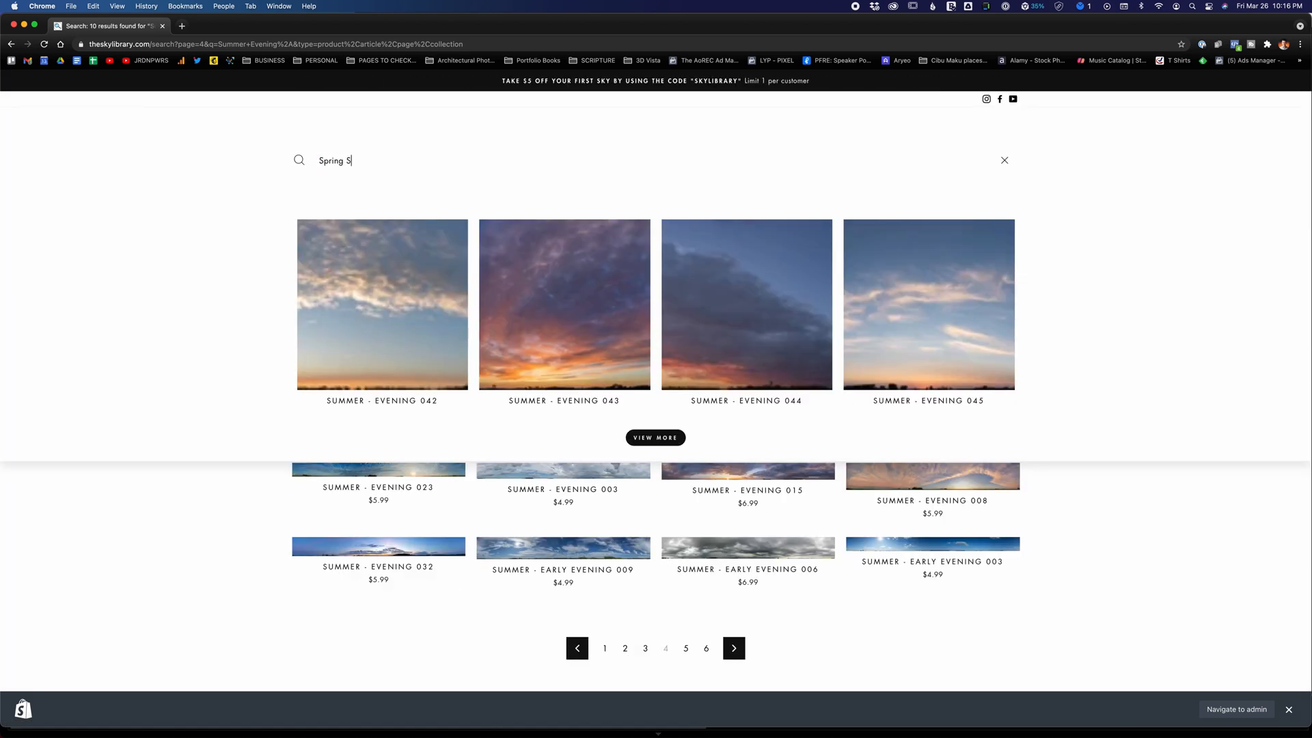
text(Morning)
key(Return)
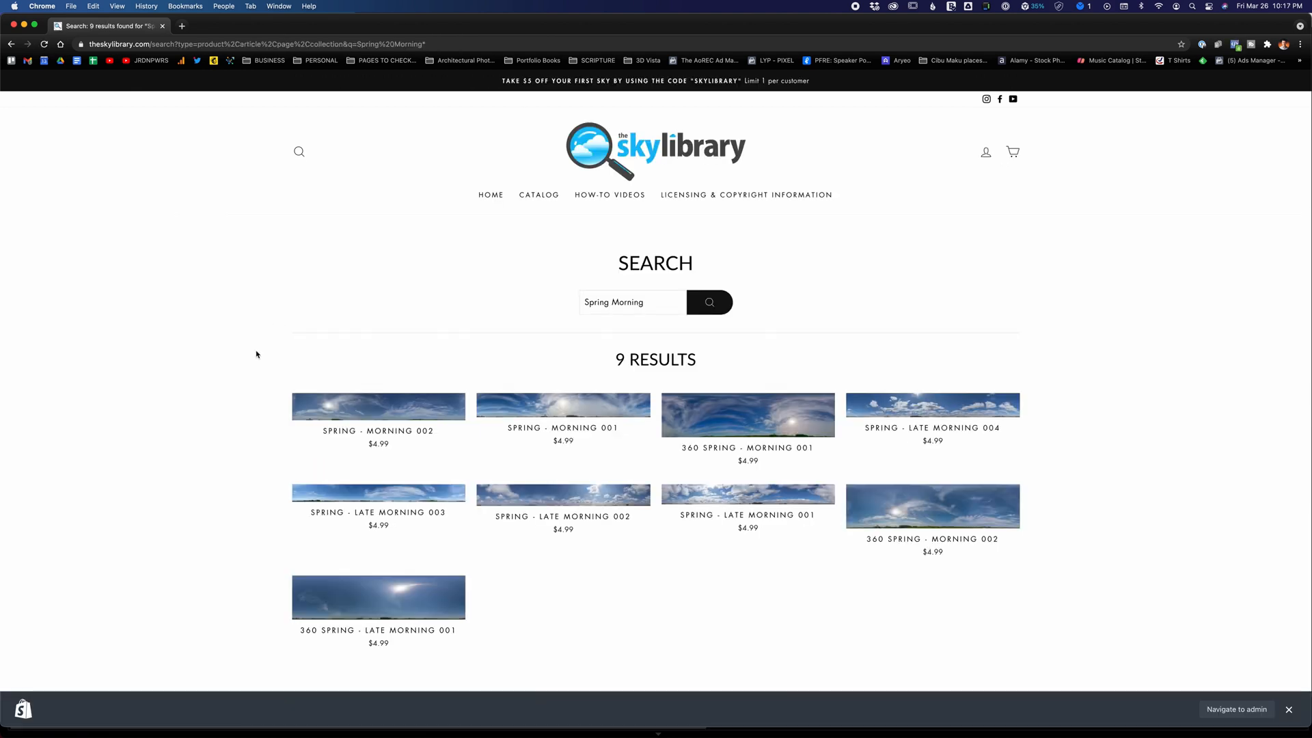
click(364, 495)
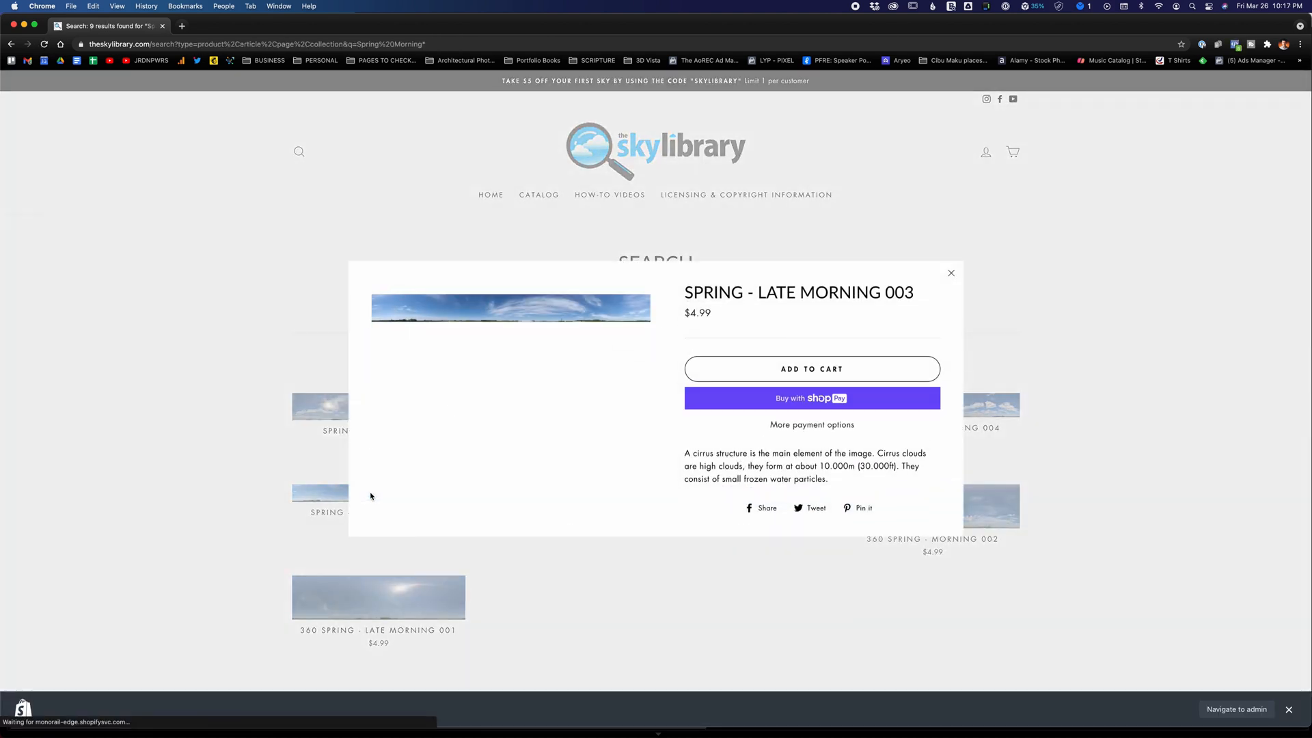
click(550, 303)
click(838, 269)
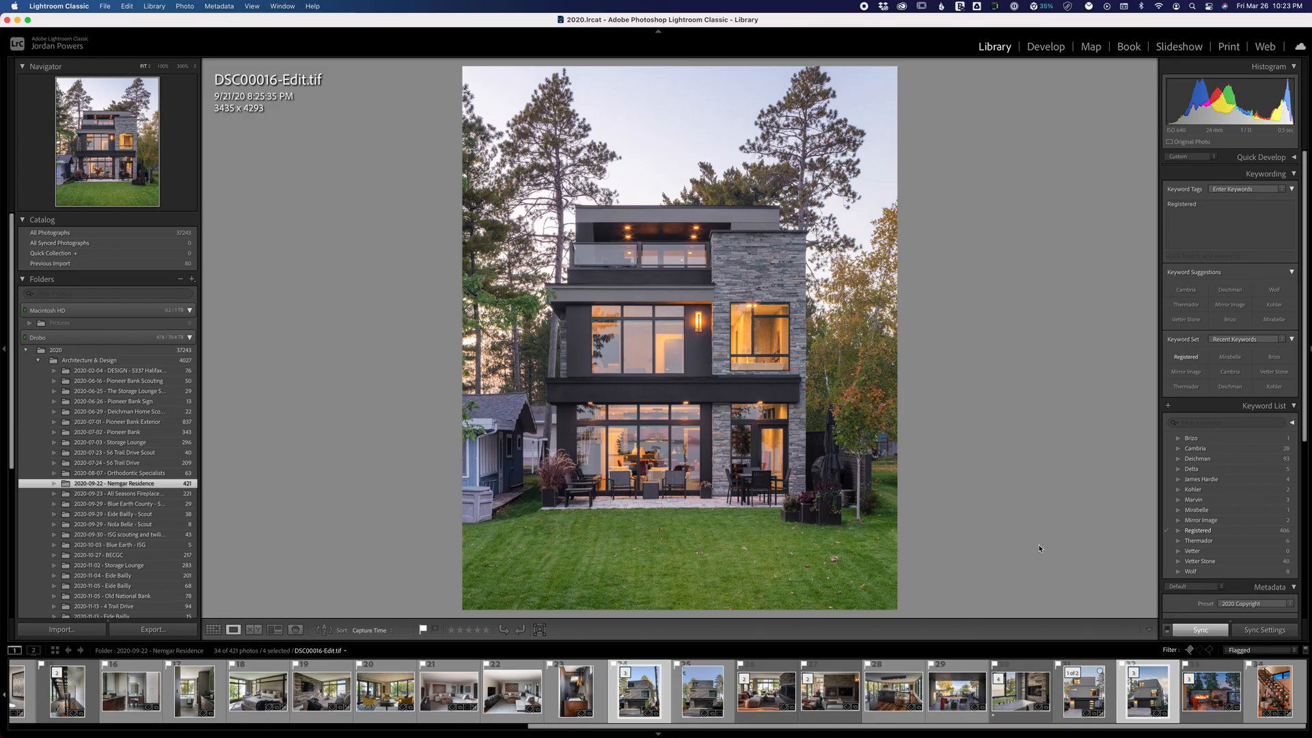
mouse_move(881, 729)
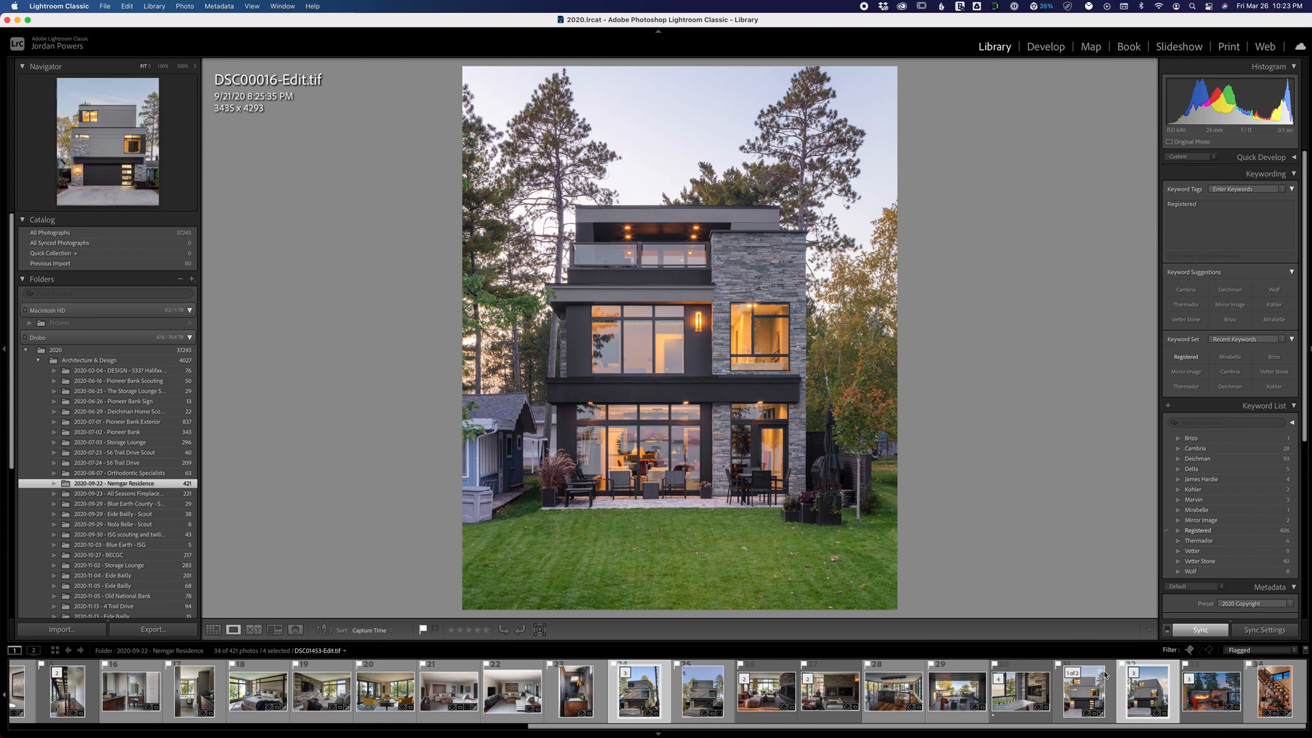
right_click(1144, 699)
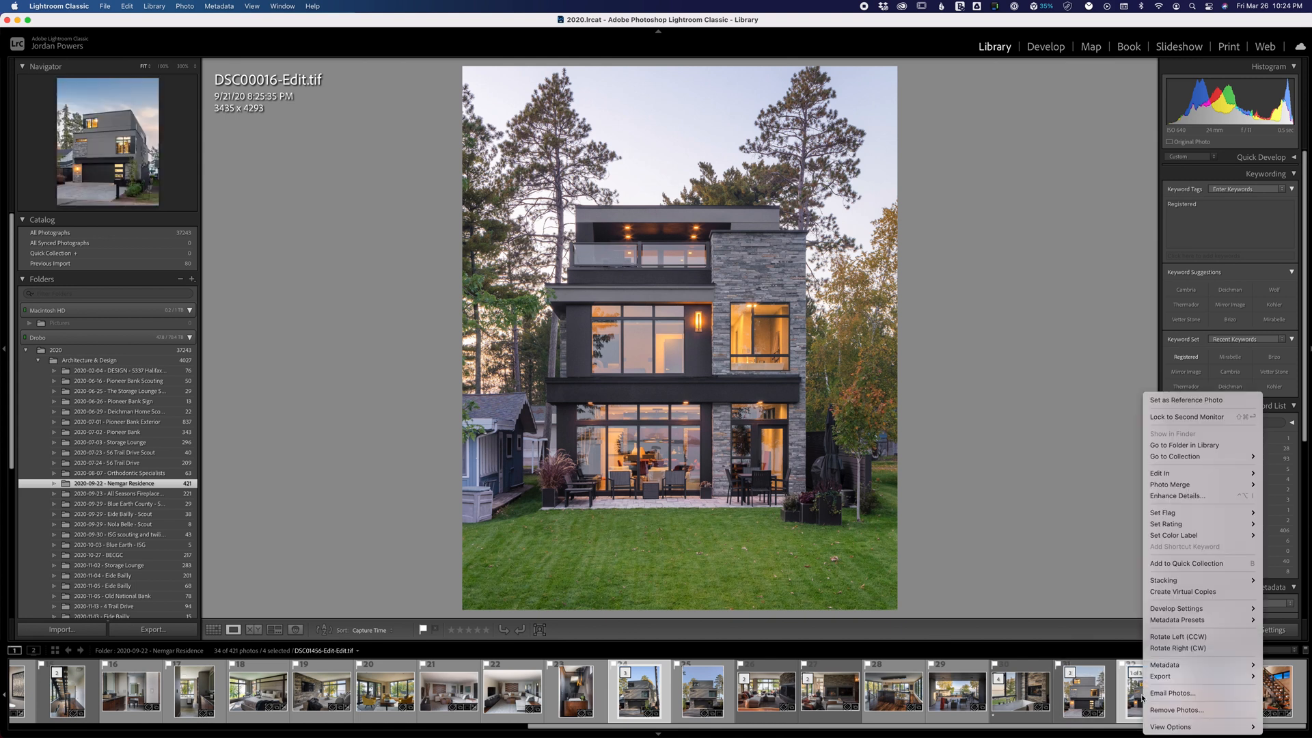
mouse_move(1170, 477)
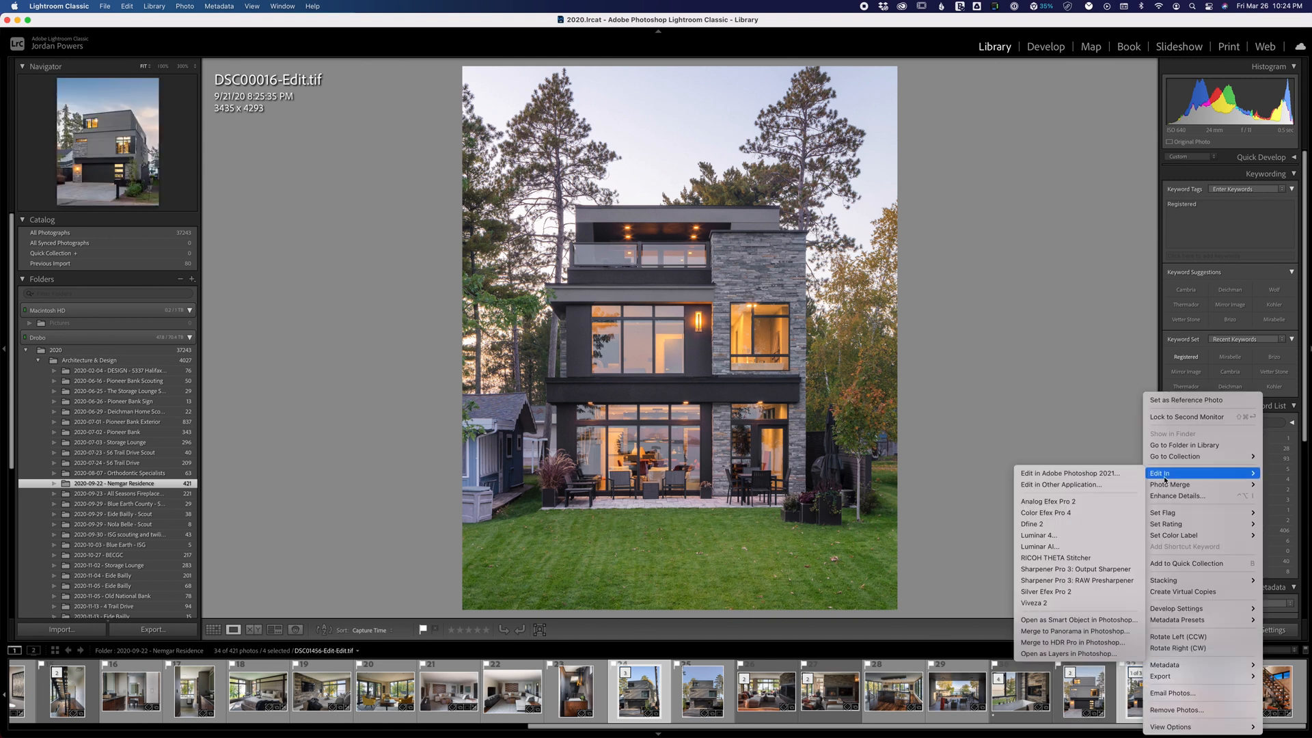
click(1065, 549)
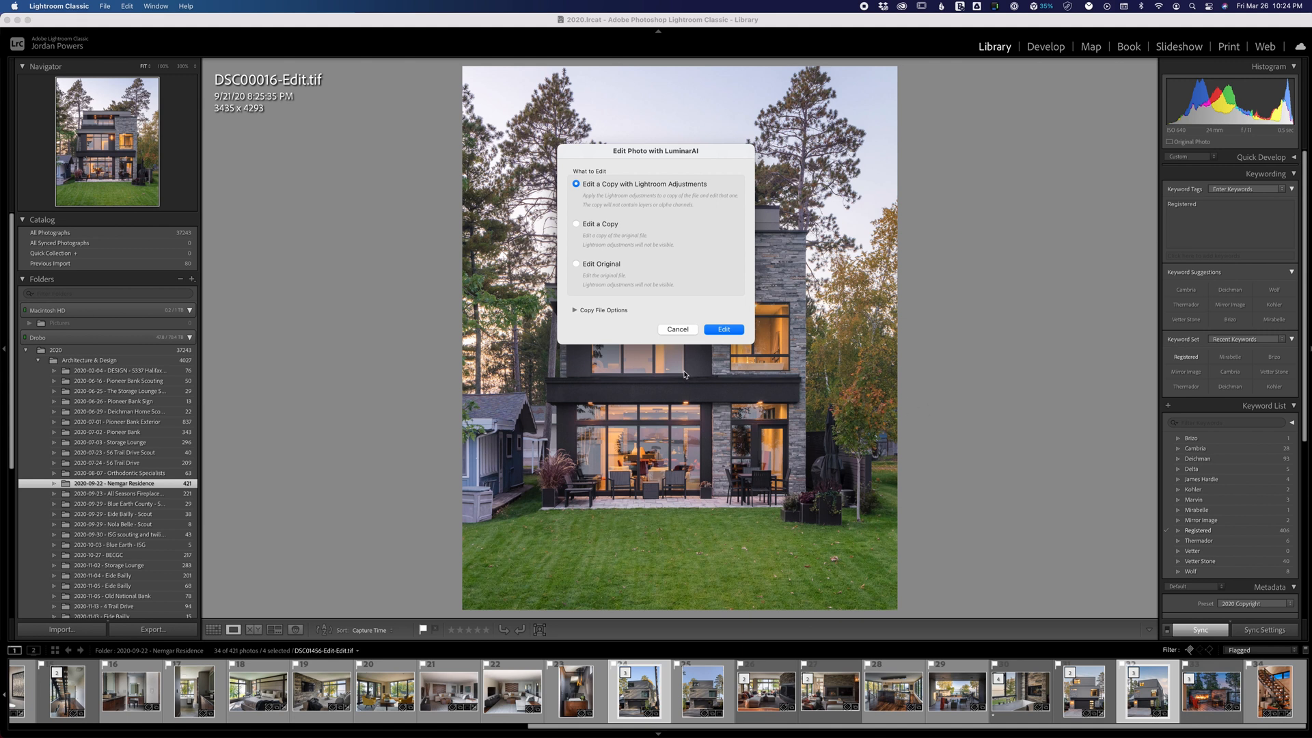
click(678, 328)
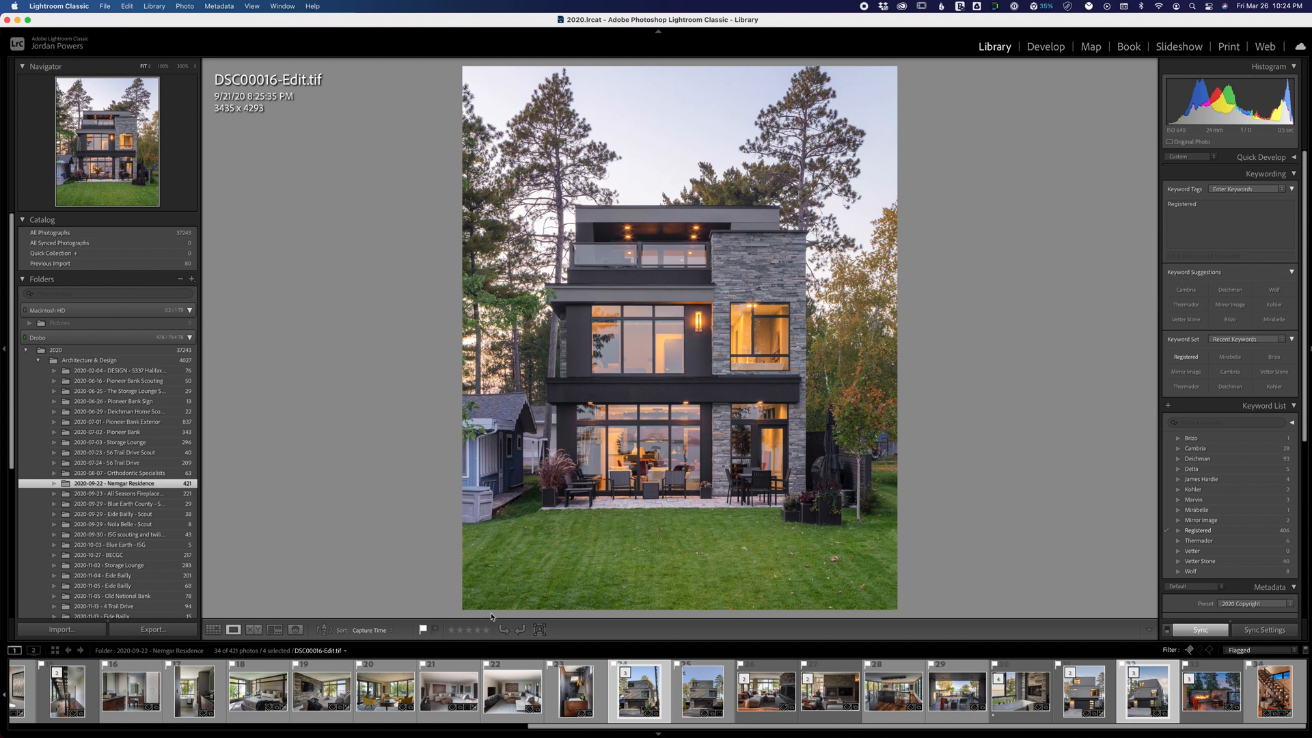
Look through the selected exterior photos of the house in Lightroom Classic one by one.
key(Right)
key(Right)
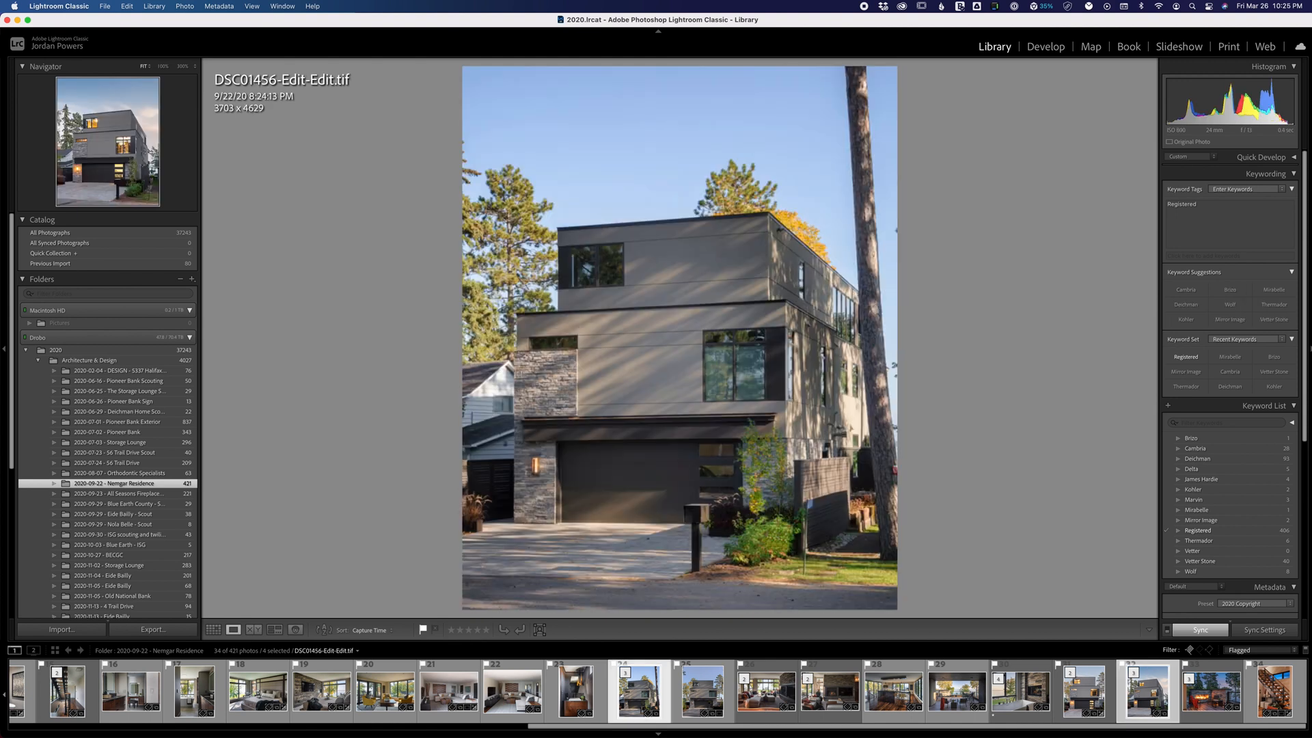
key(Left)
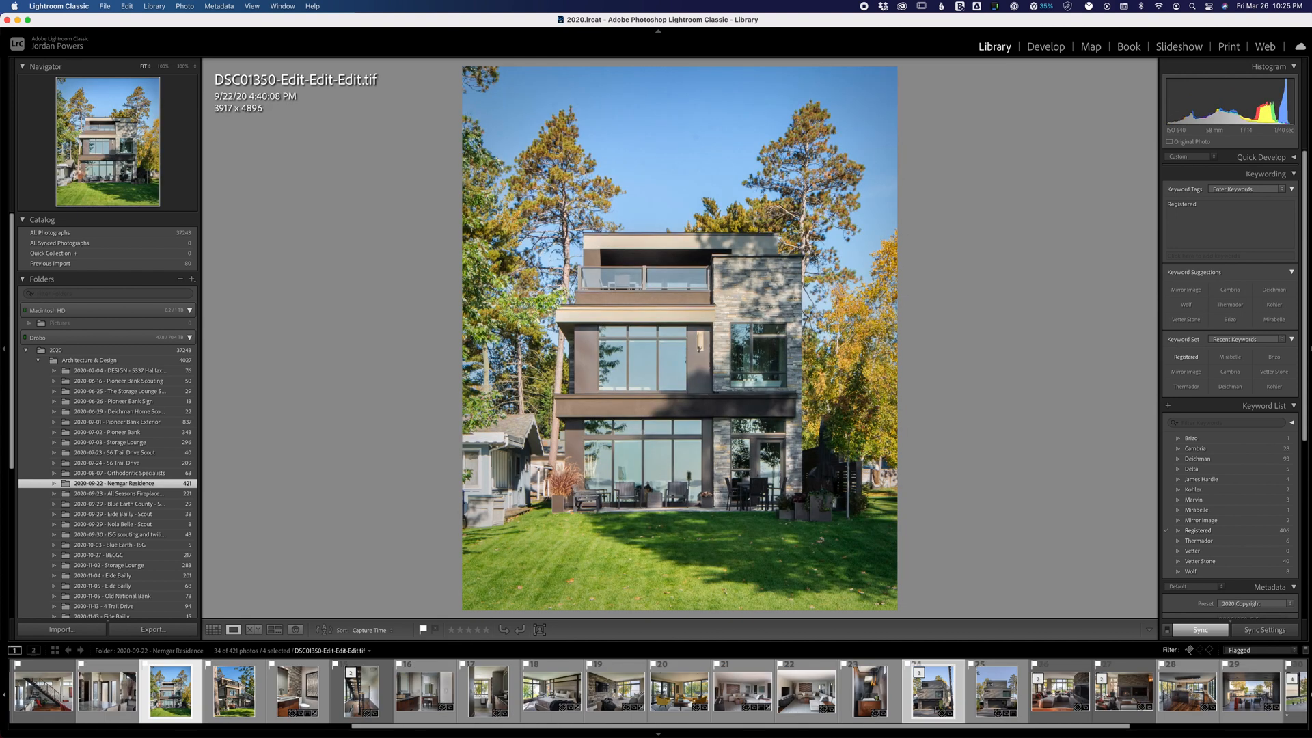
key(Left)
key(Right)
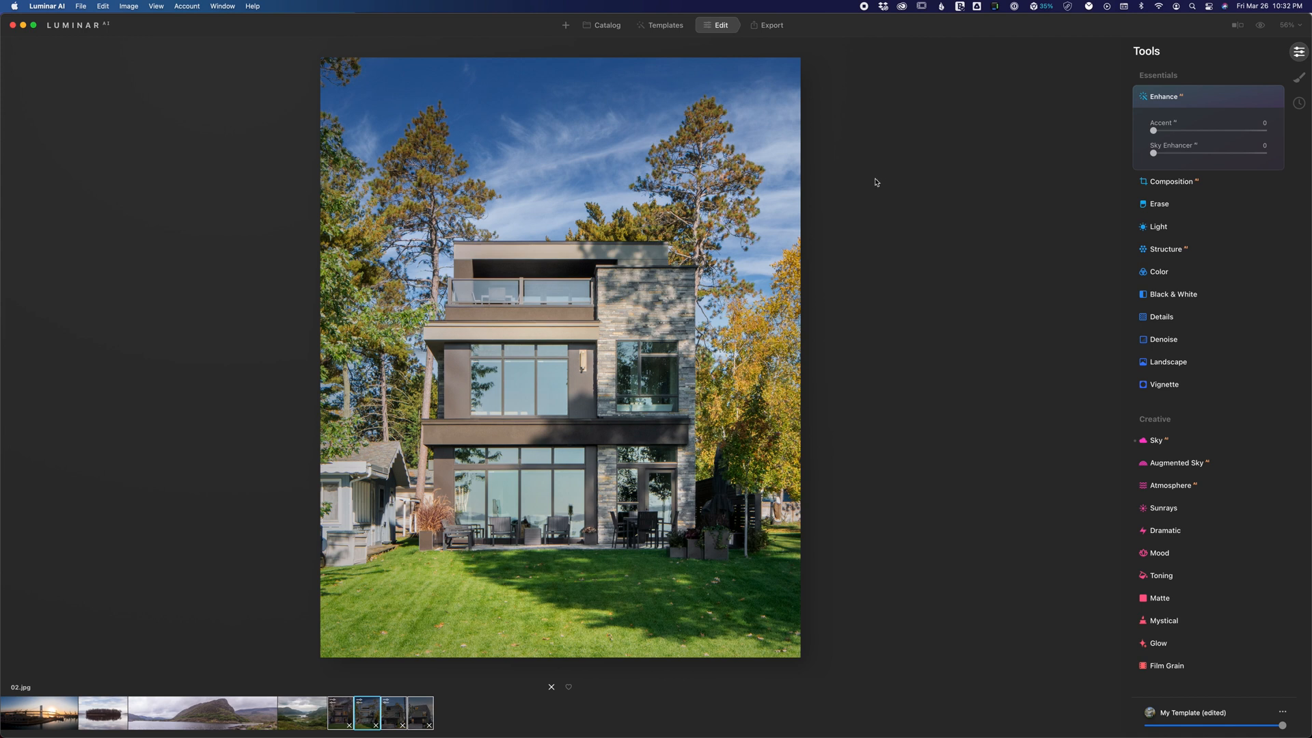
click(425, 723)
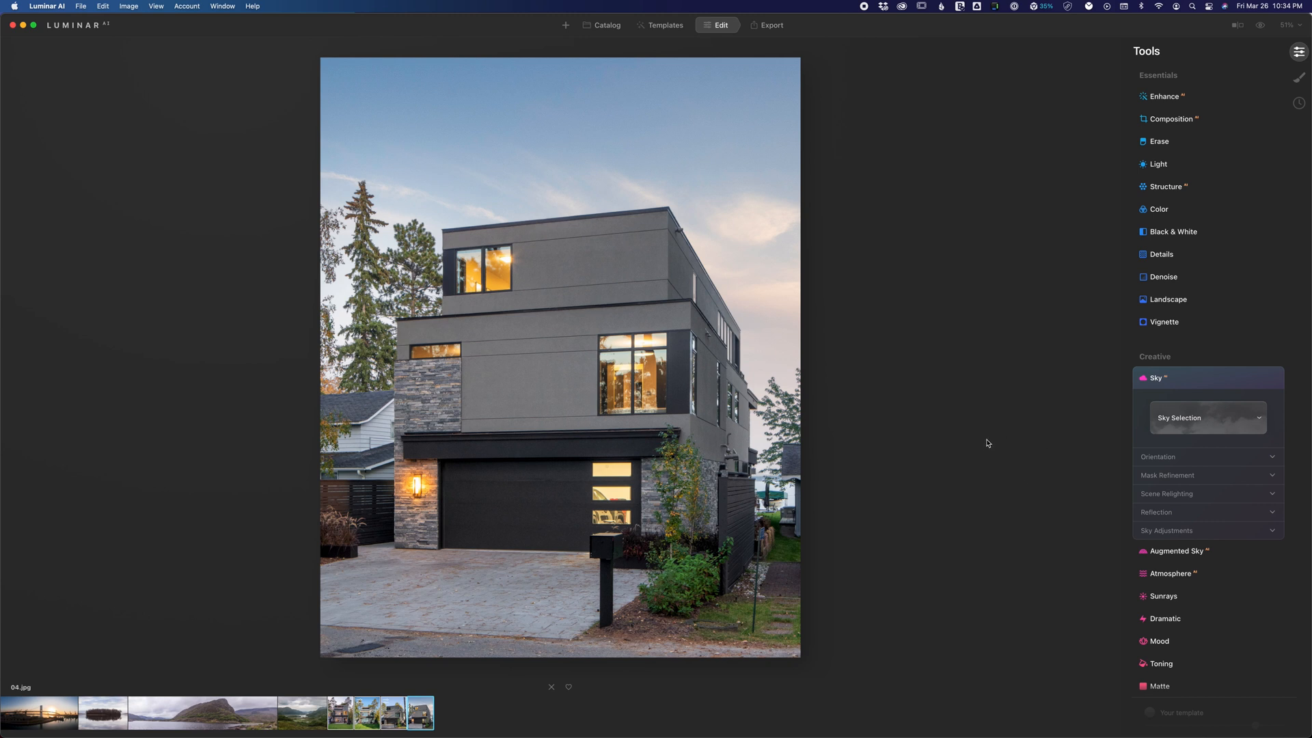
click(1223, 418)
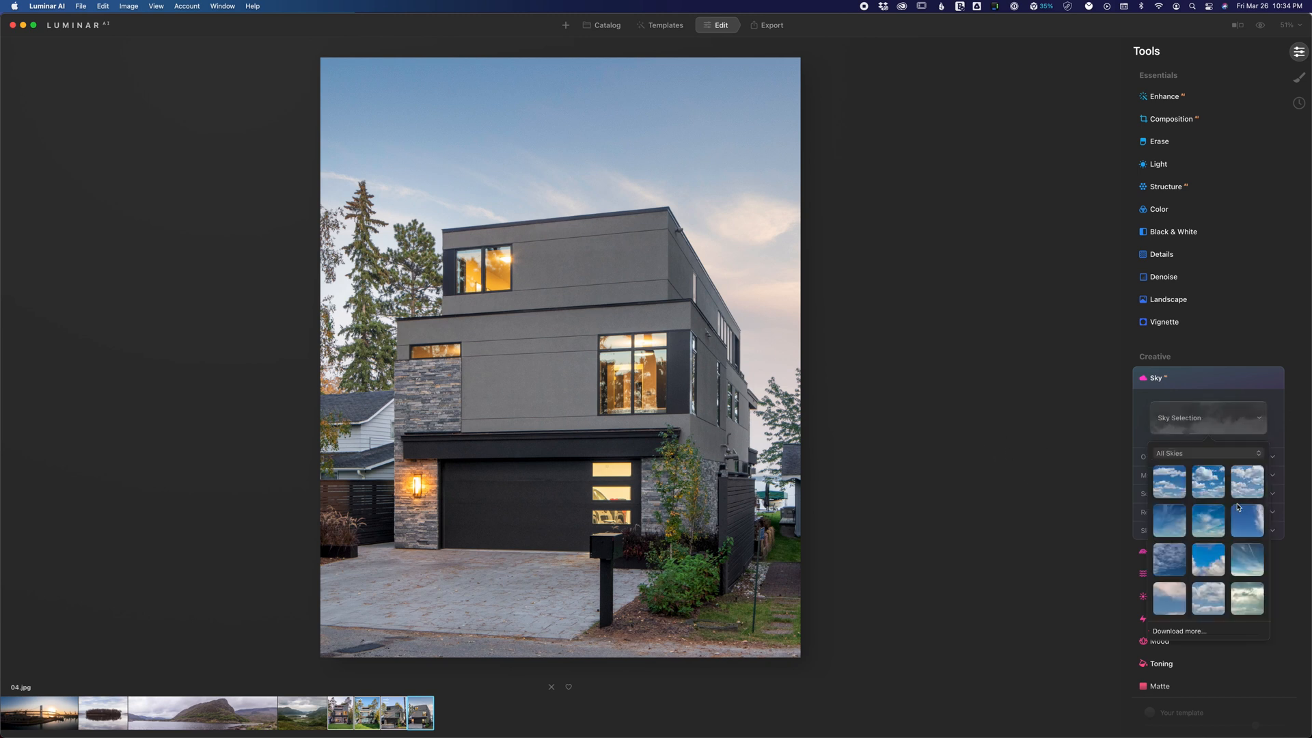
scroll(1239, 507, down, 10)
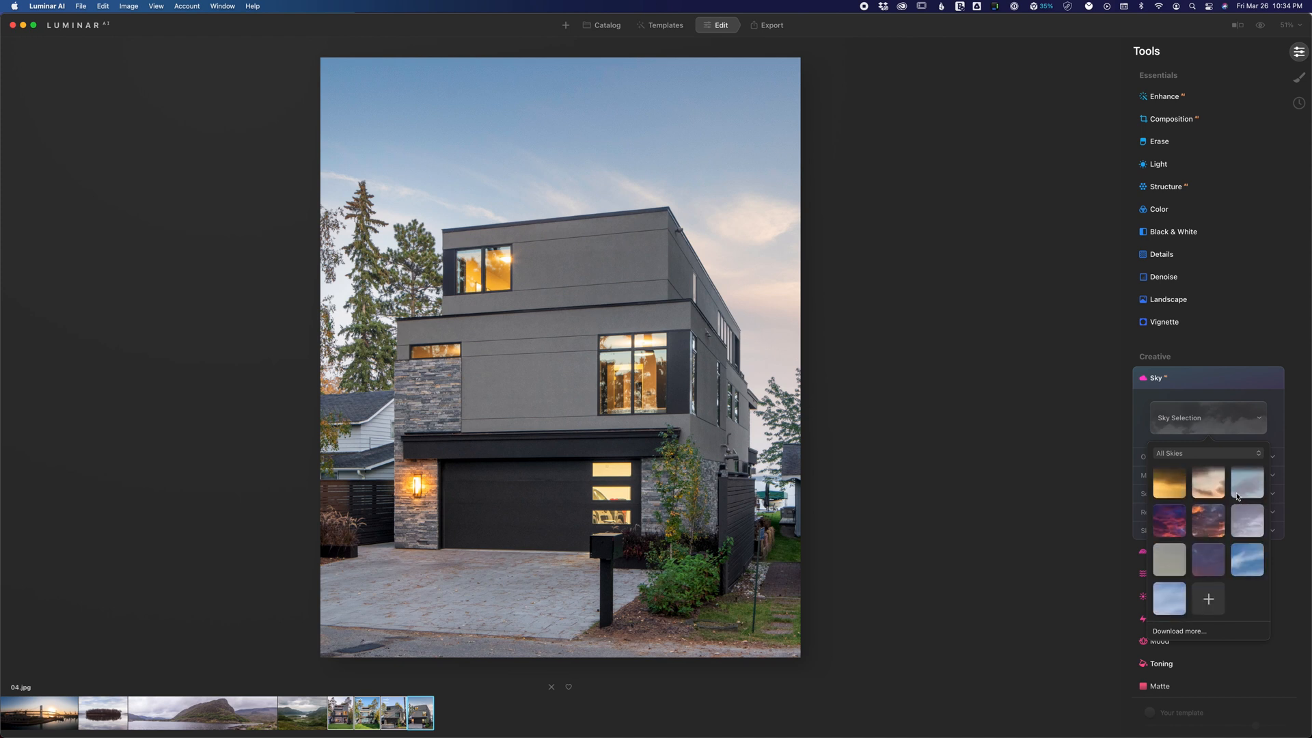
click(1249, 522)
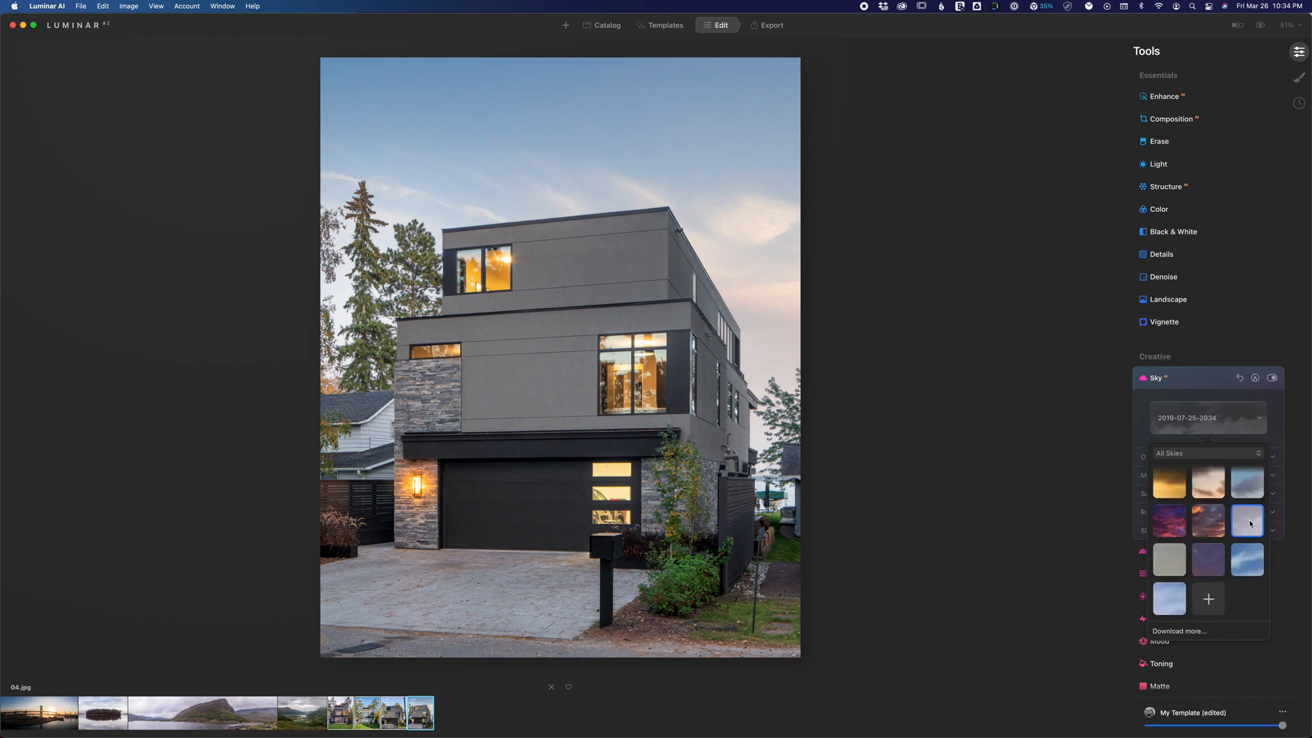
Check the catalog's options for adding folders or images, and return to editing 04.jpg.
click(617, 26)
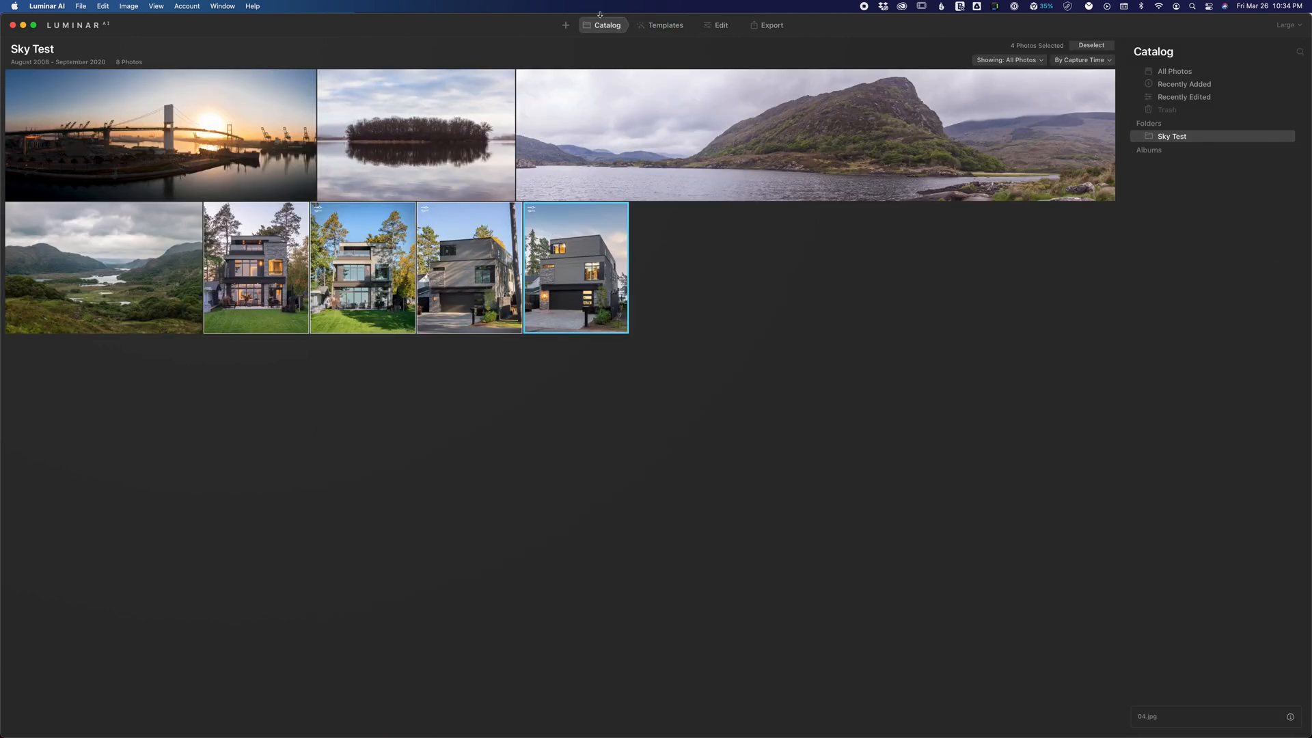
click(567, 29)
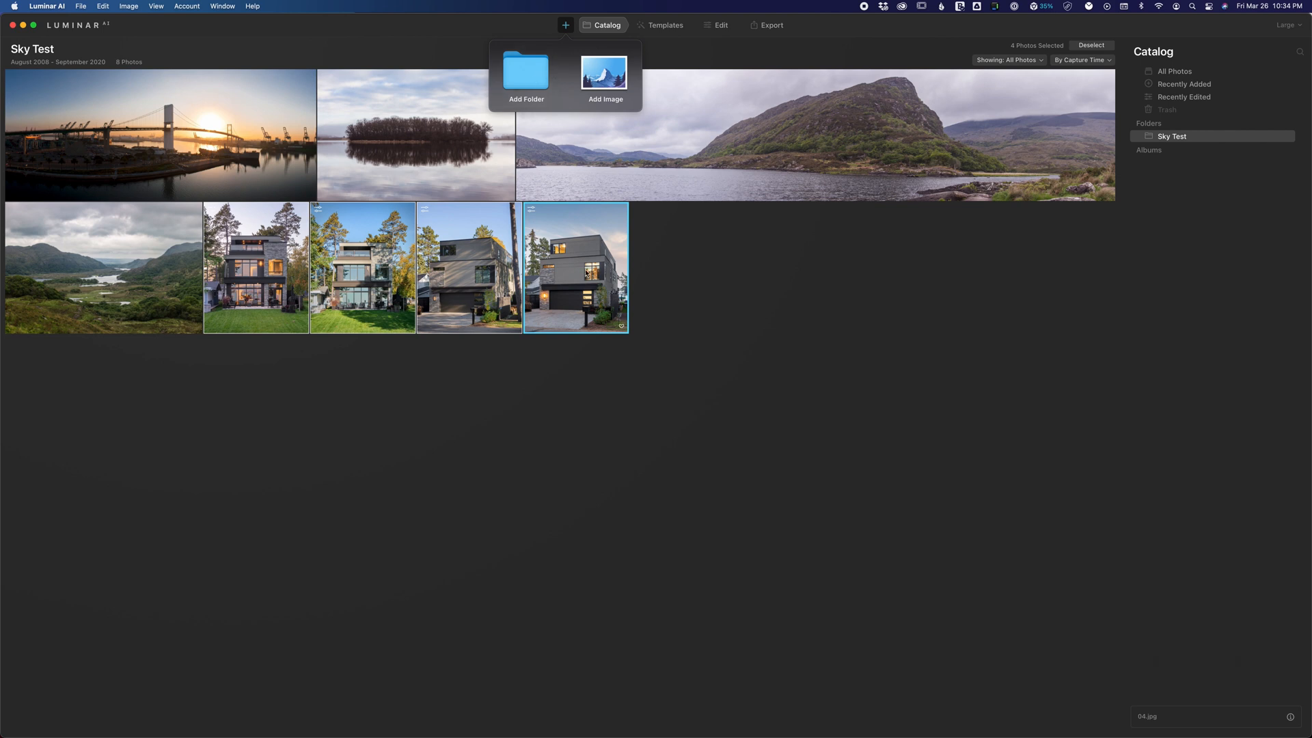
click(704, 320)
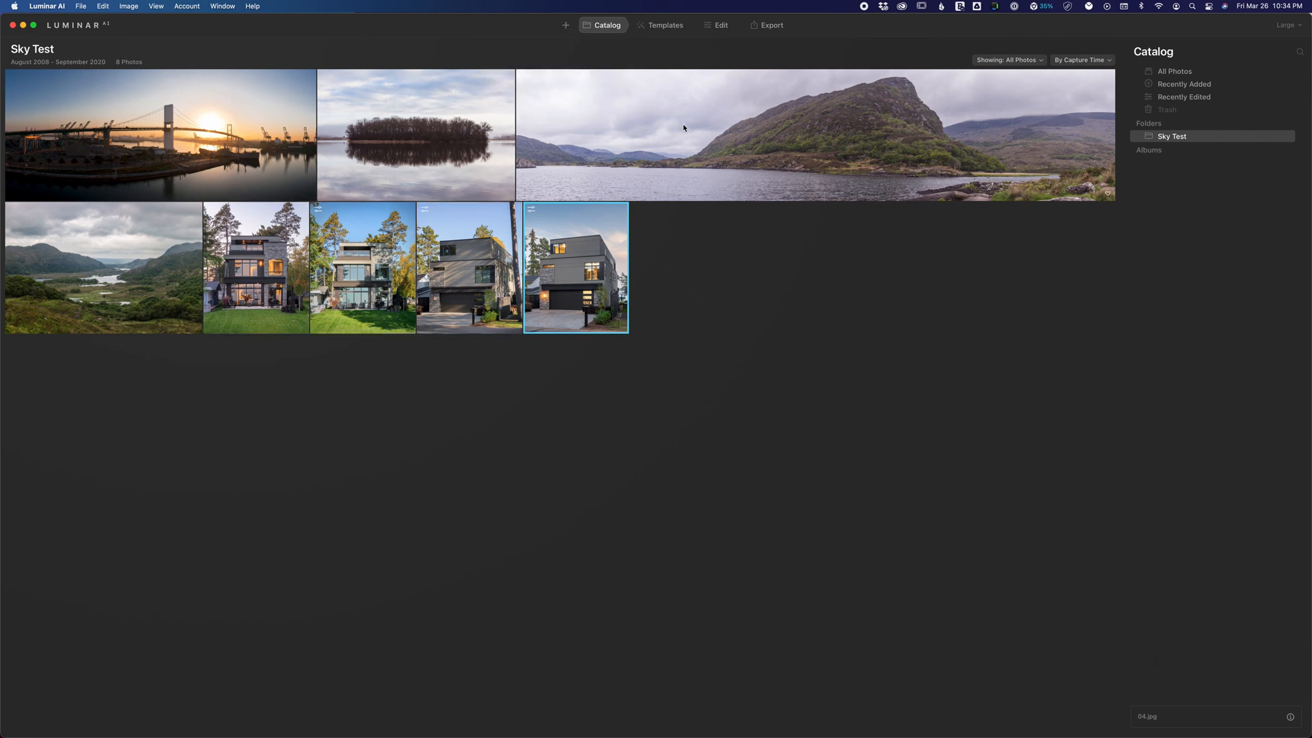
click(718, 27)
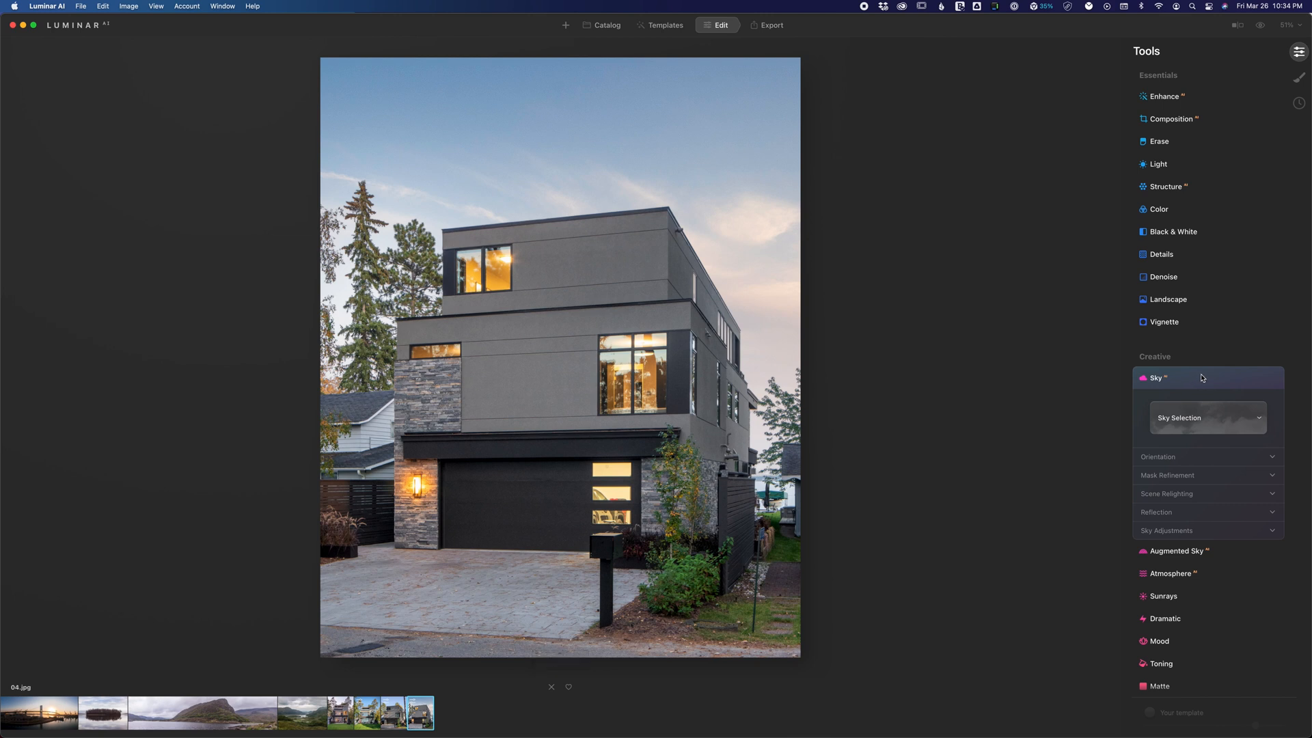
click(1257, 424)
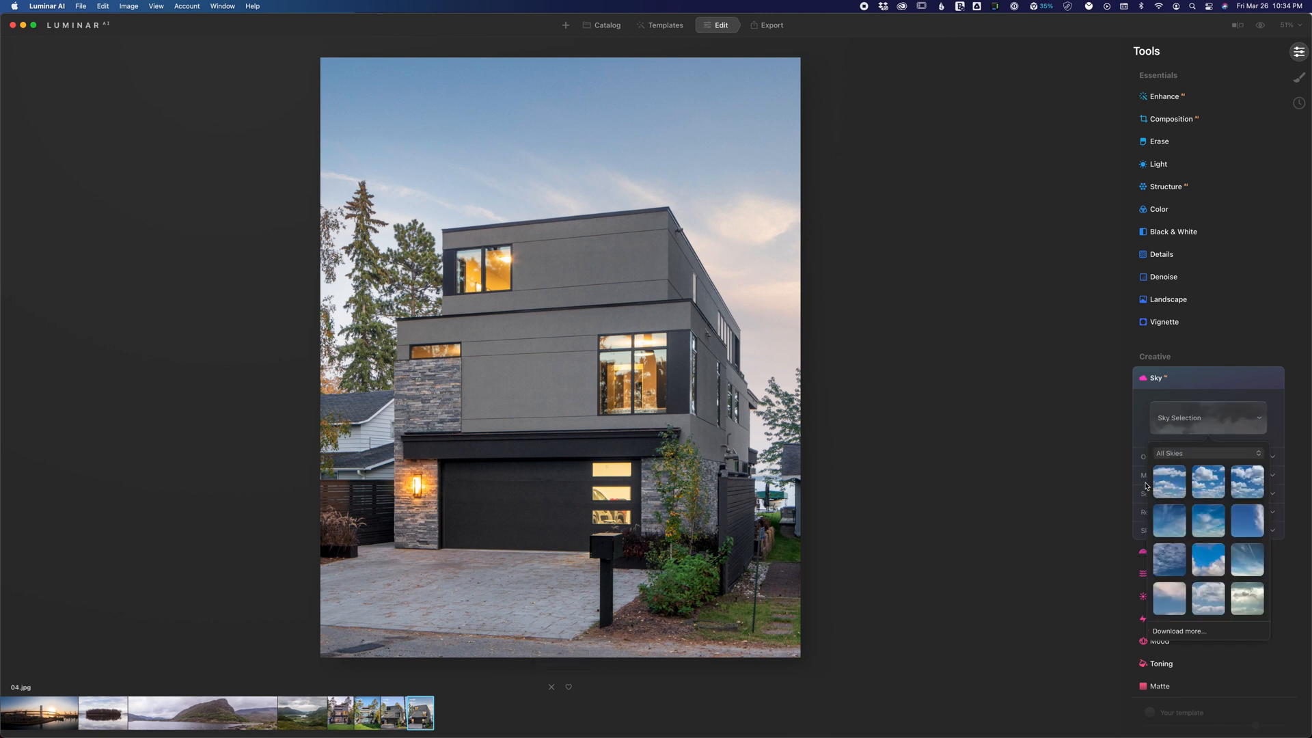
scroll(1206, 482, down, 5)
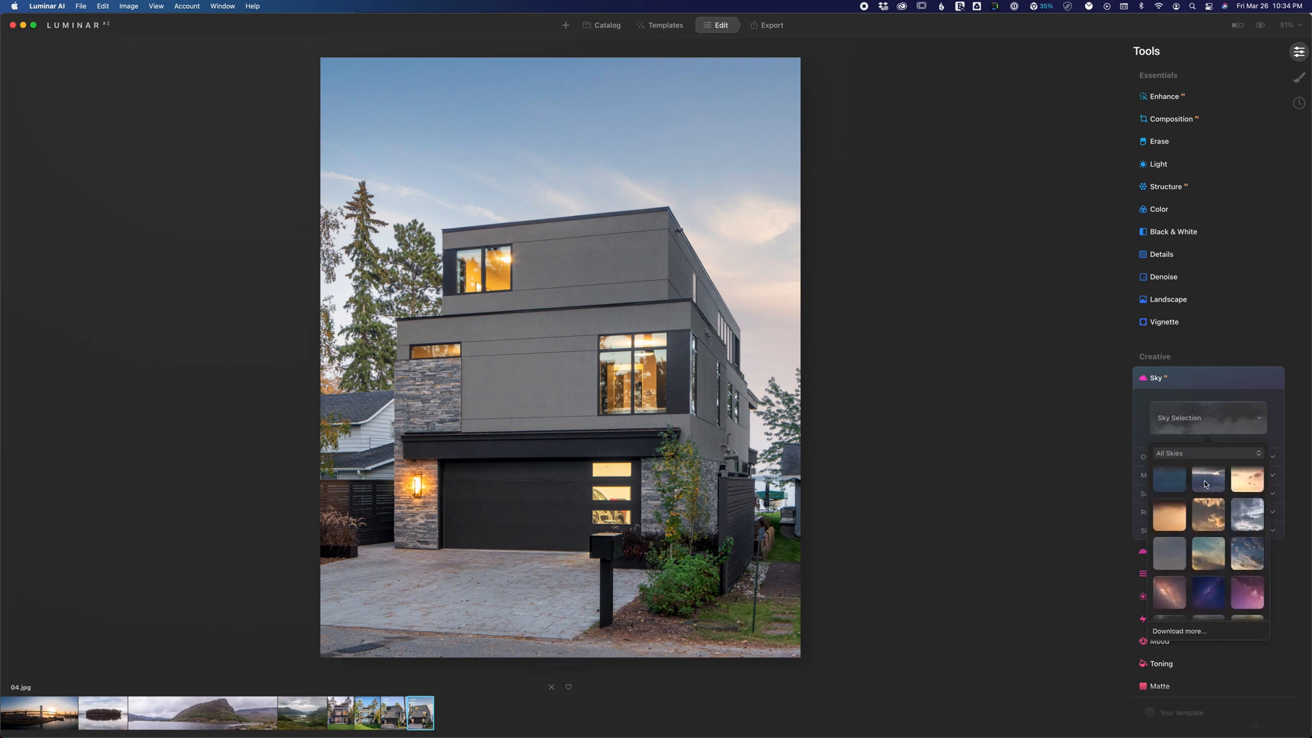
scroll(1207, 484, down, 5)
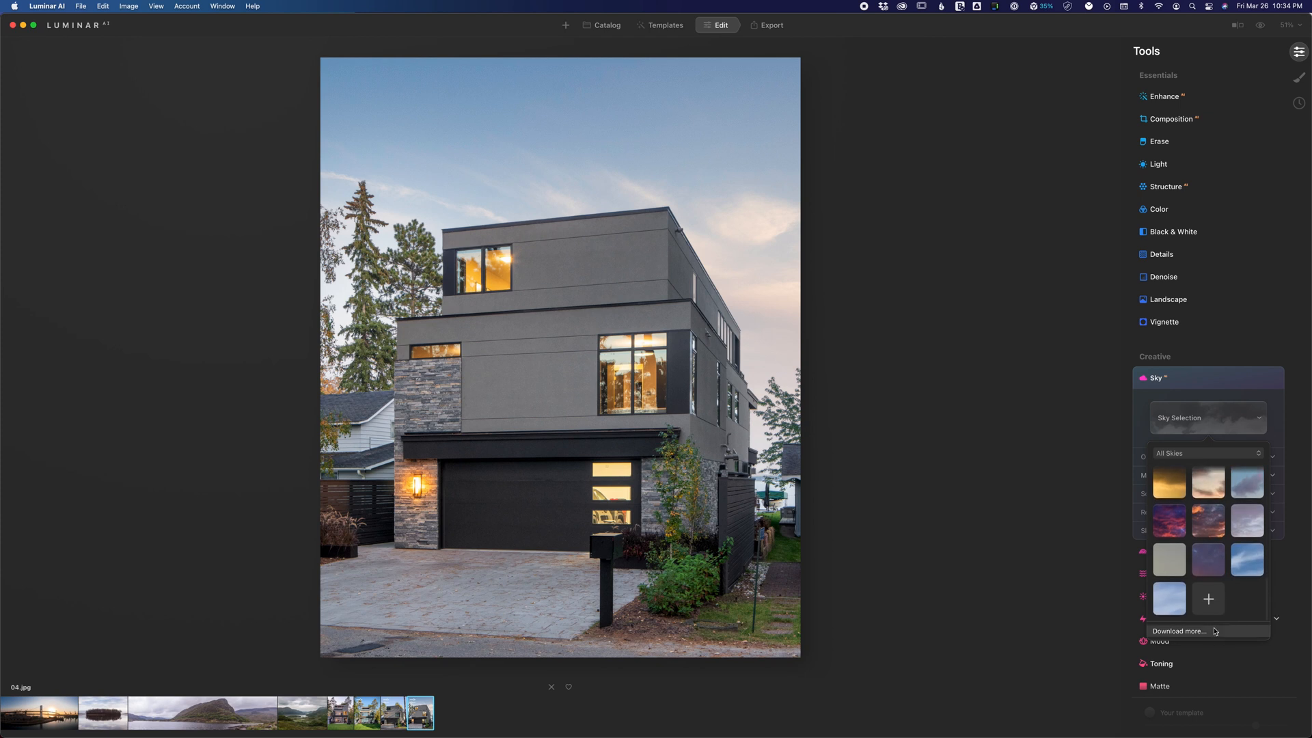
click(1248, 522)
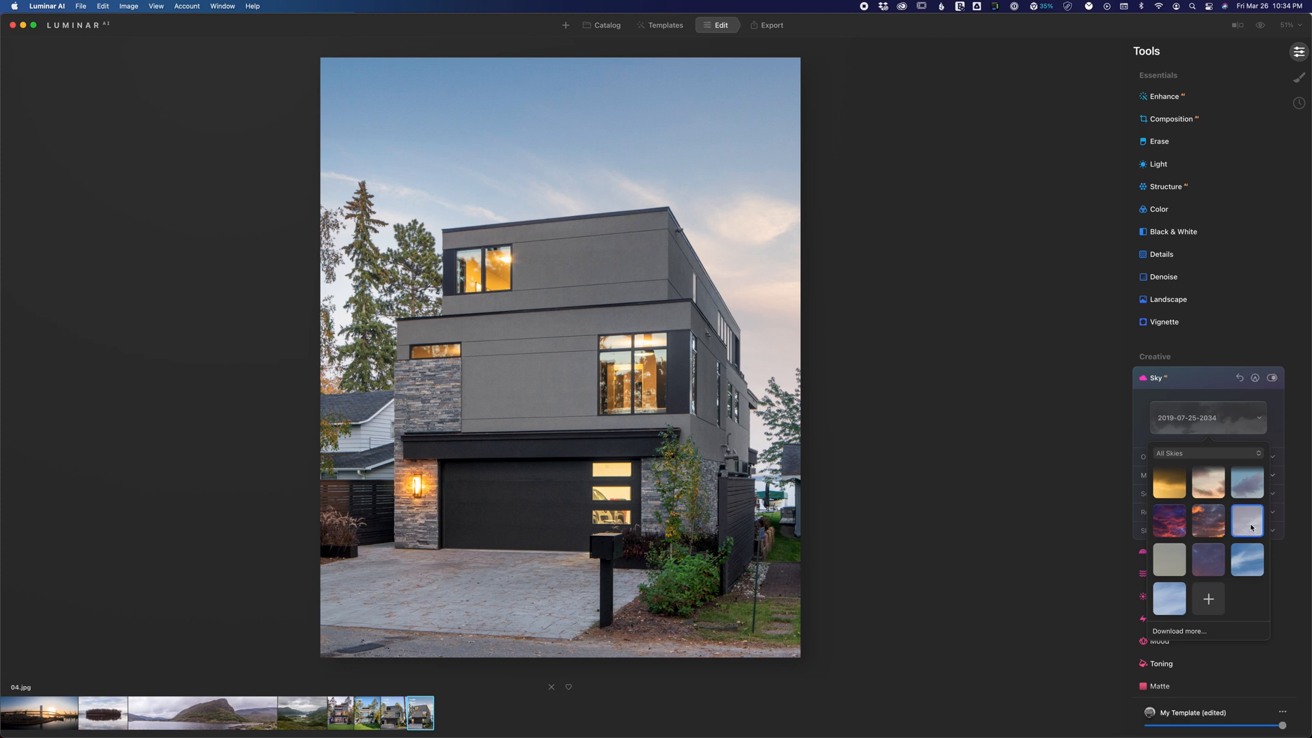
click(1247, 425)
Shift the replacement sky in its orientation settings, trying several positions and setting the Horizontal Offset to 54.
scroll(1181, 403, down, 3)
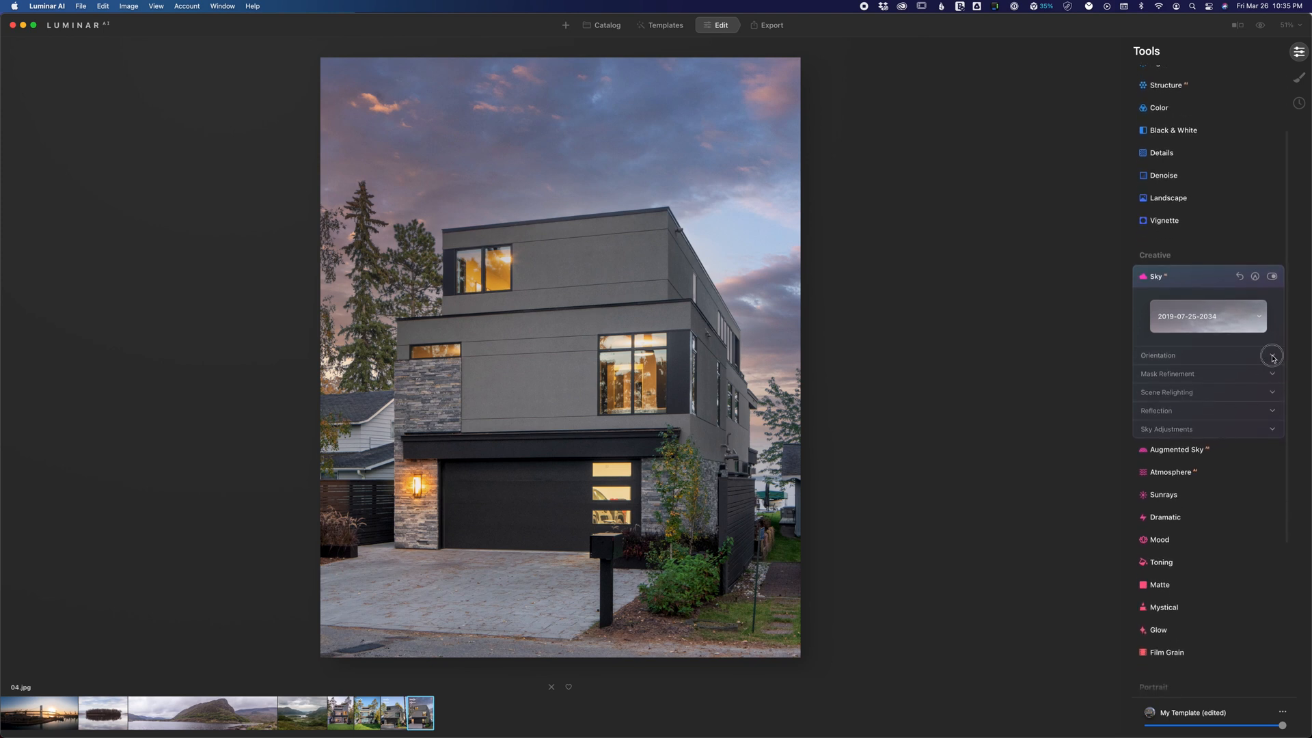
click(1273, 356)
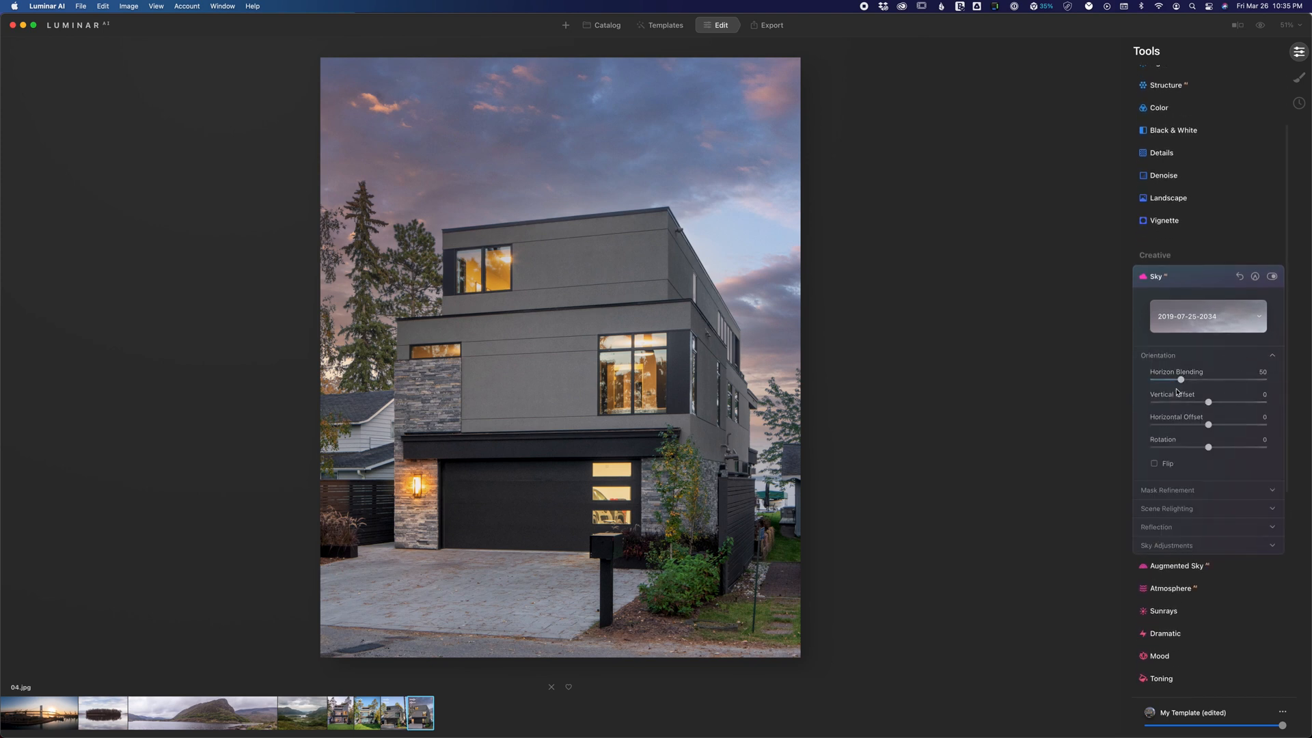
mouse_move(1215, 427)
mouse_down()
mouse_move(1240, 427)
mouse_move(1199, 427)
mouse_move(1272, 425)
mouse_move(1159, 428)
mouse_move(1195, 426)
mouse_up()
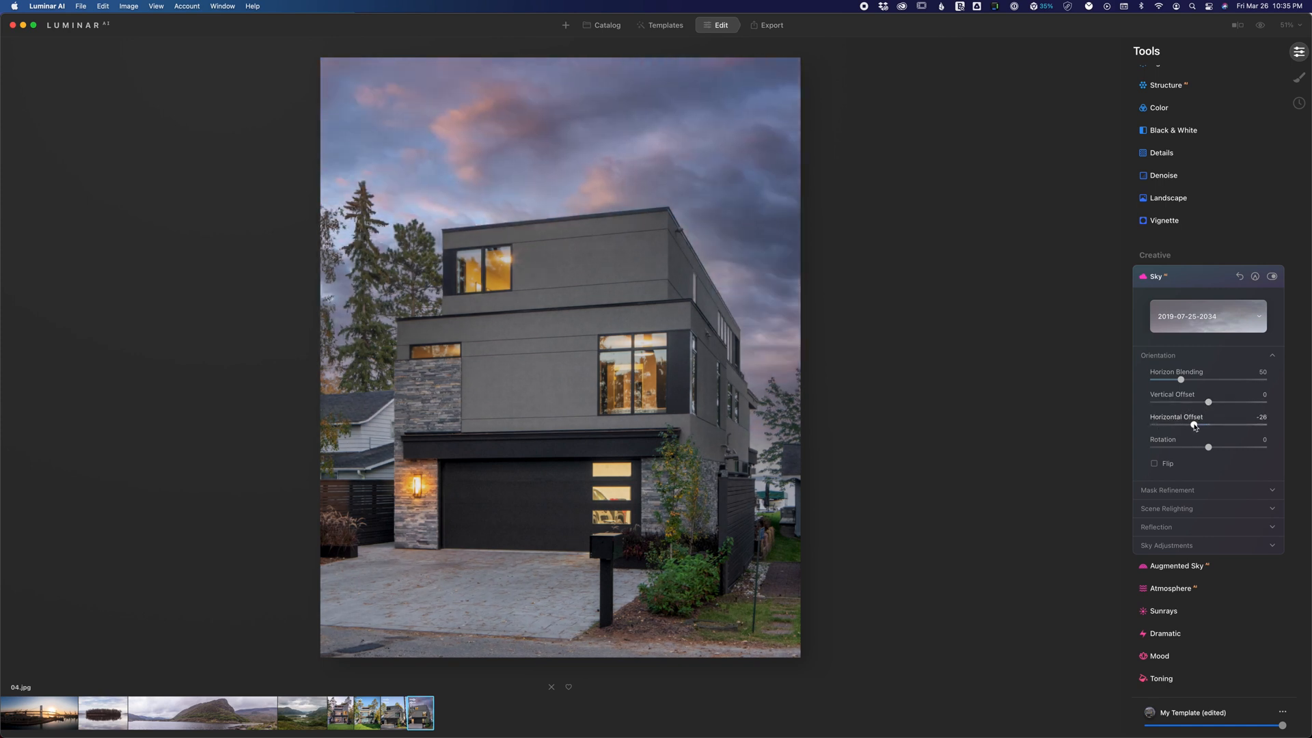
click(1195, 425)
mouse_move(1195, 425)
mouse_down()
mouse_move(1292, 408)
mouse_move(1198, 410)
mouse_up()
drag(1196, 411, 1182, 415)
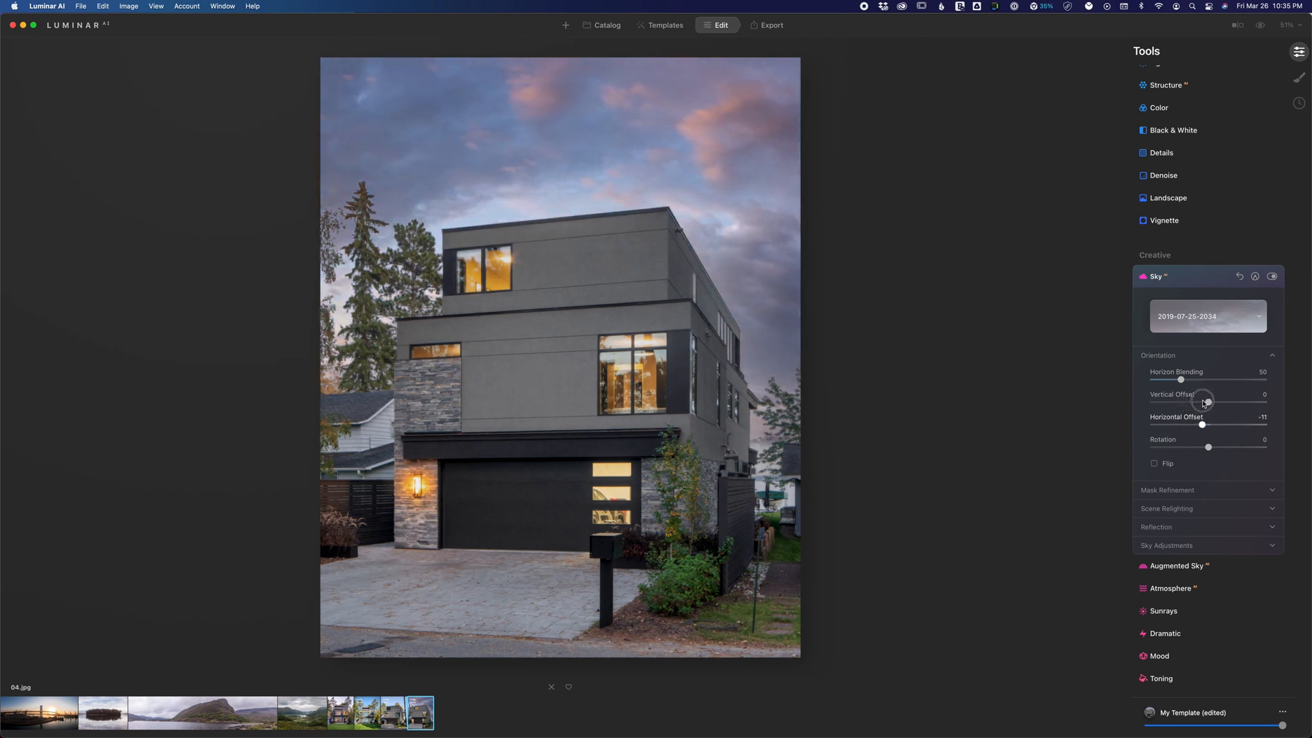
drag(1204, 404, 1208, 402)
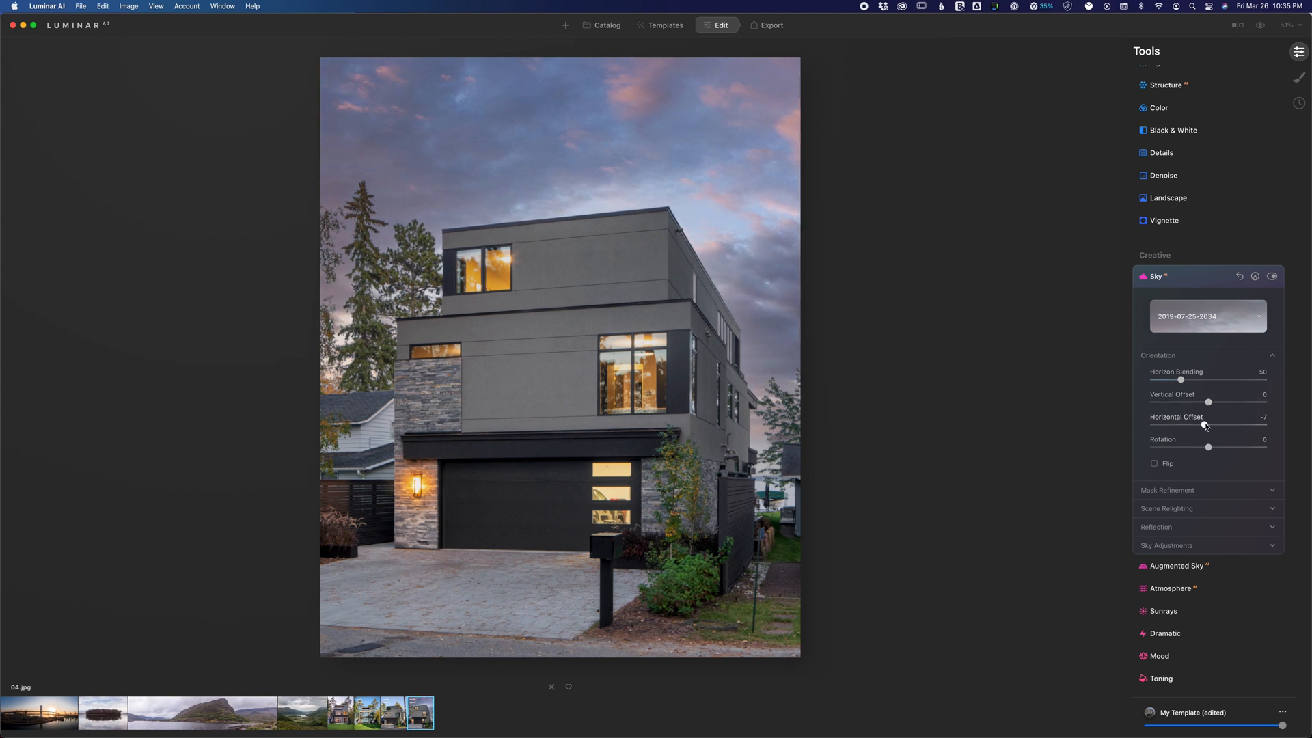
drag(1205, 425, 1244, 414)
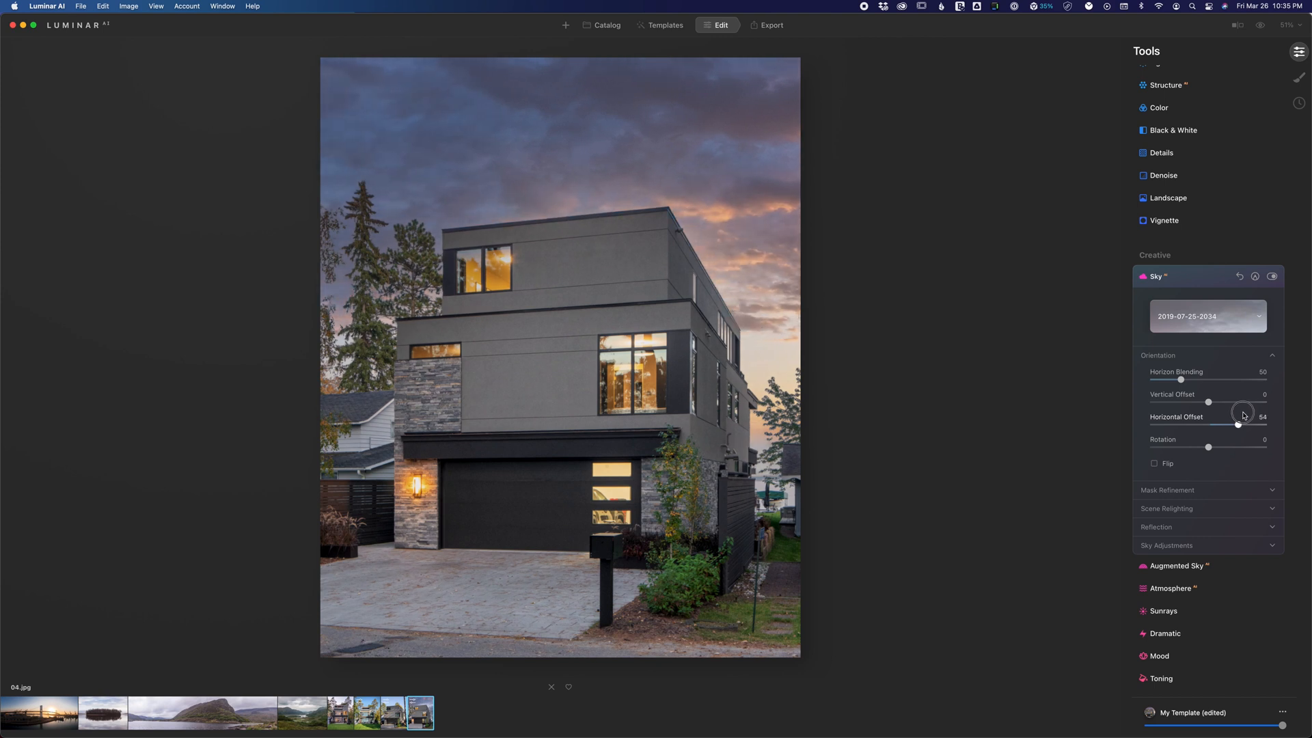
Compare 04.jpg with and without its new sky, and set Horizon Blending to 173, Vertical Offset to 1 and Horizontal Offset to 77.
click(1273, 277)
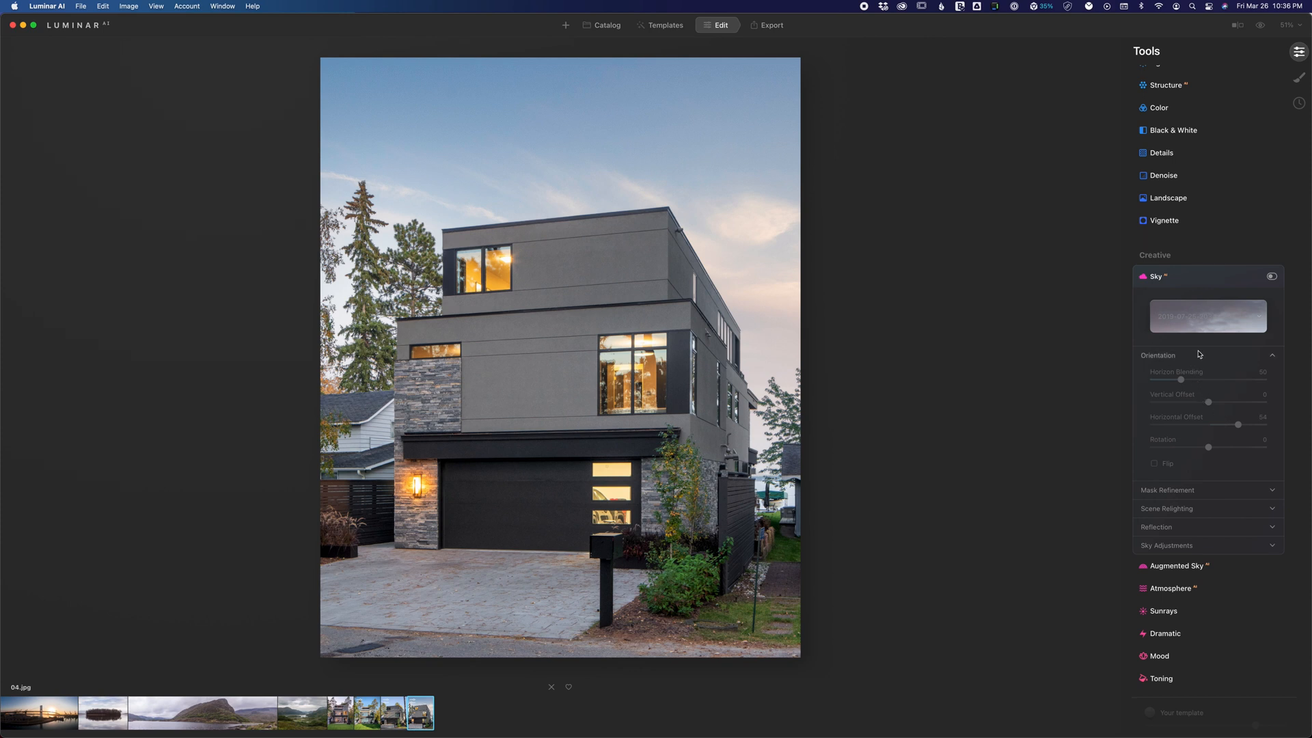
click(1272, 276)
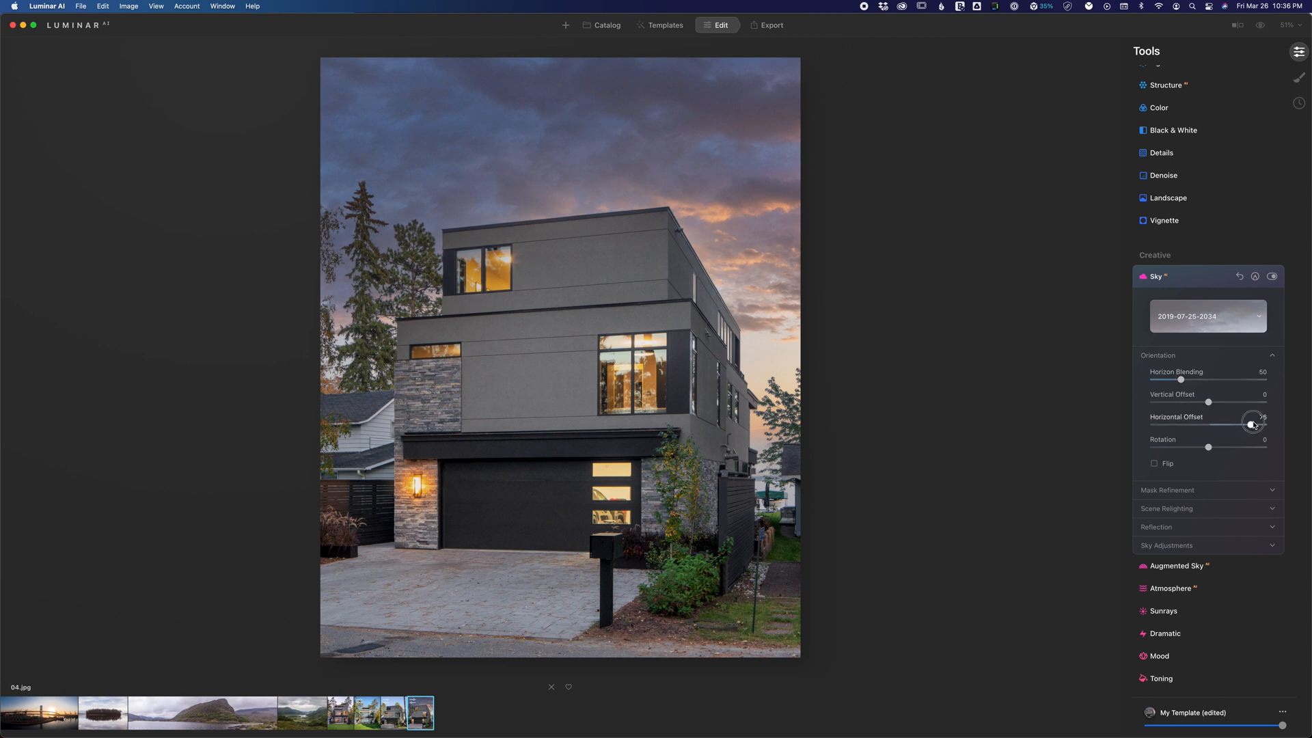
drag(1238, 424, 1258, 405)
scroll(1262, 427, down, 2)
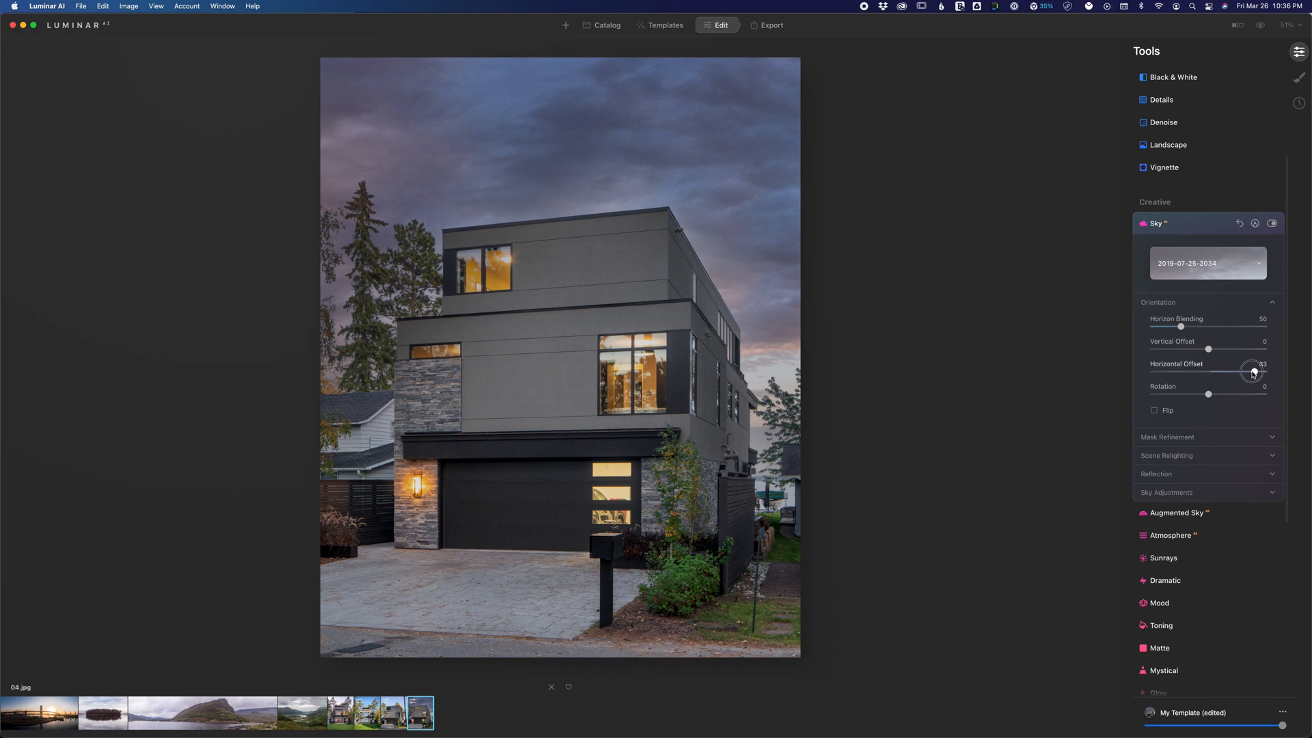
drag(1254, 373, 1209, 347)
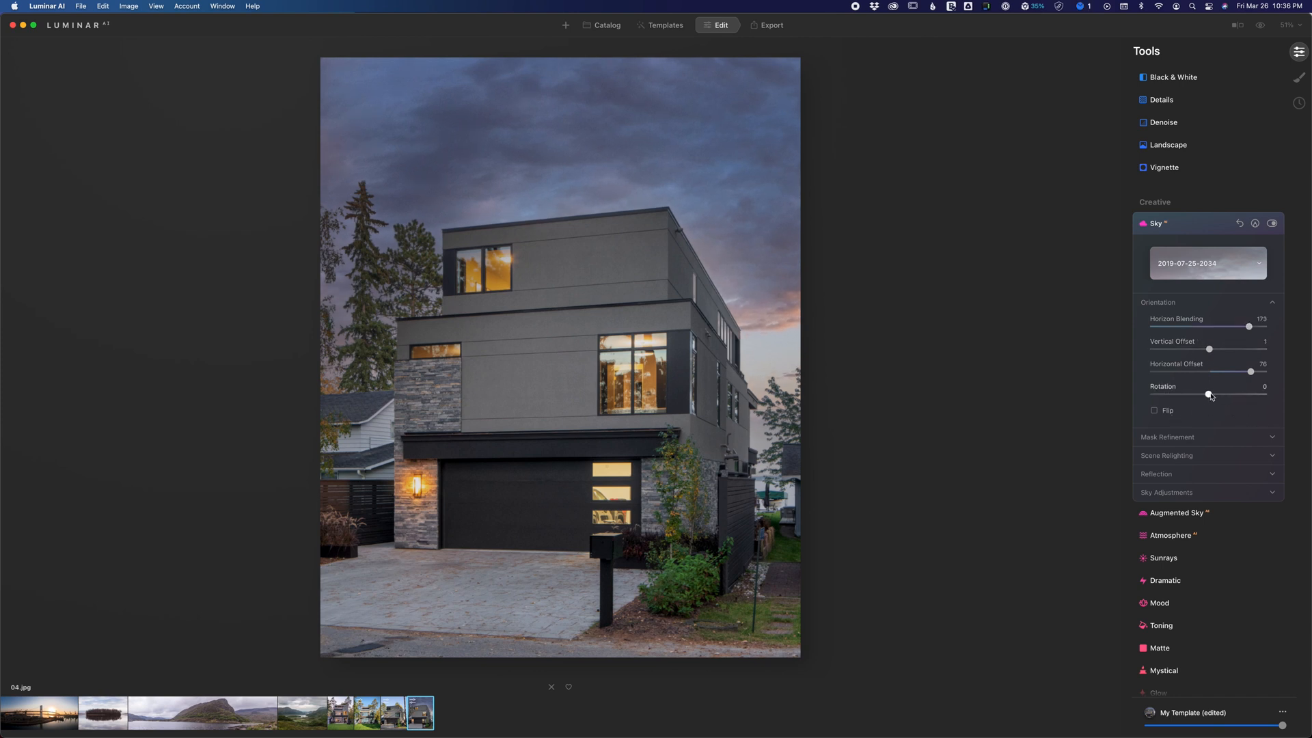
drag(1251, 371, 1263, 343)
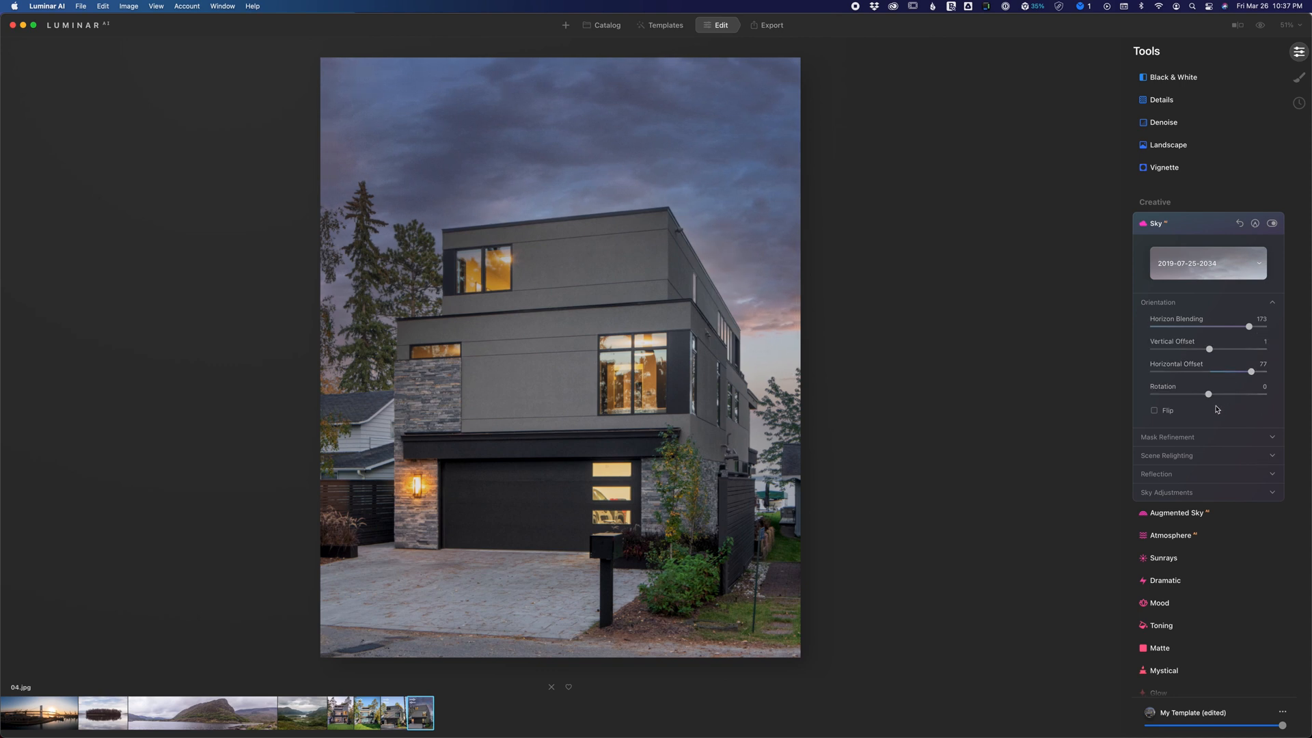
Refine the sky mask of 04.jpg with Global at 49, Close Gaps at 11 and Fix Details at 43.
click(1255, 437)
drag(1184, 462, 1194, 507)
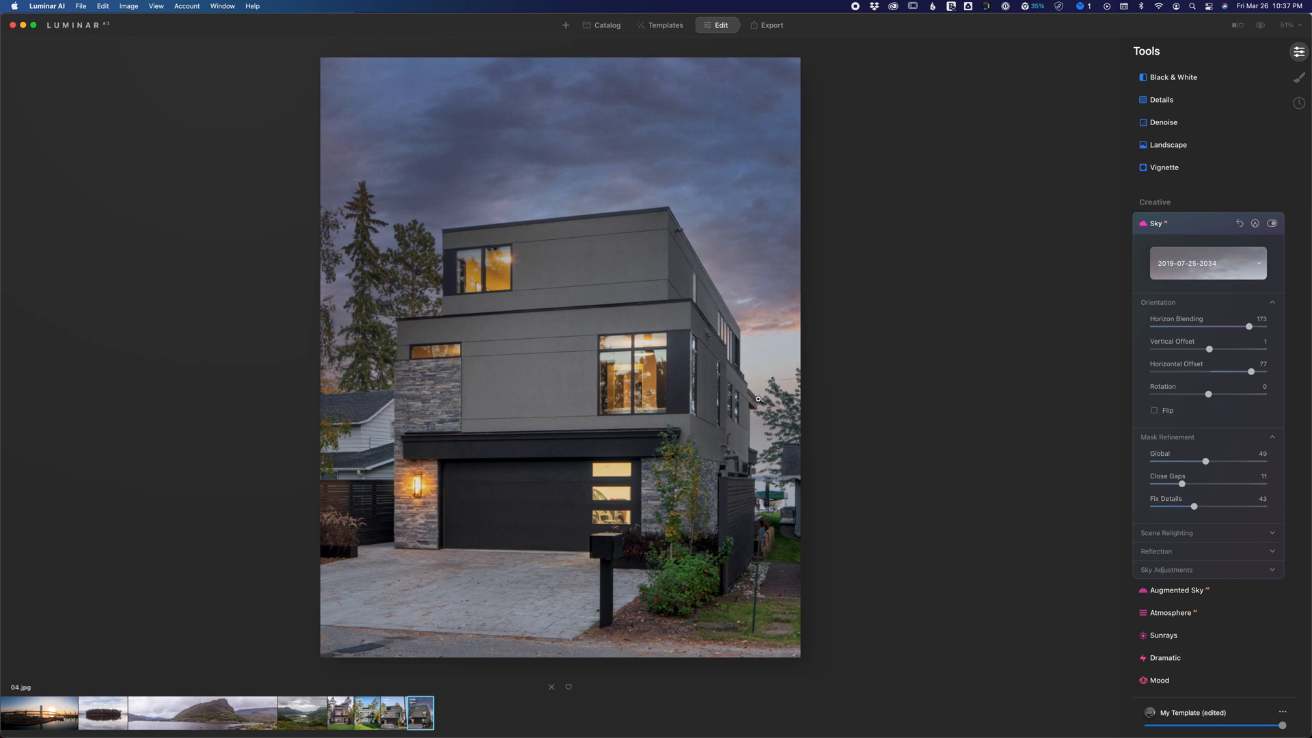
click(1274, 438)
Set the sky's Relight Strength to 23 and readjust its Horizontal Offset to 65.
click(1230, 456)
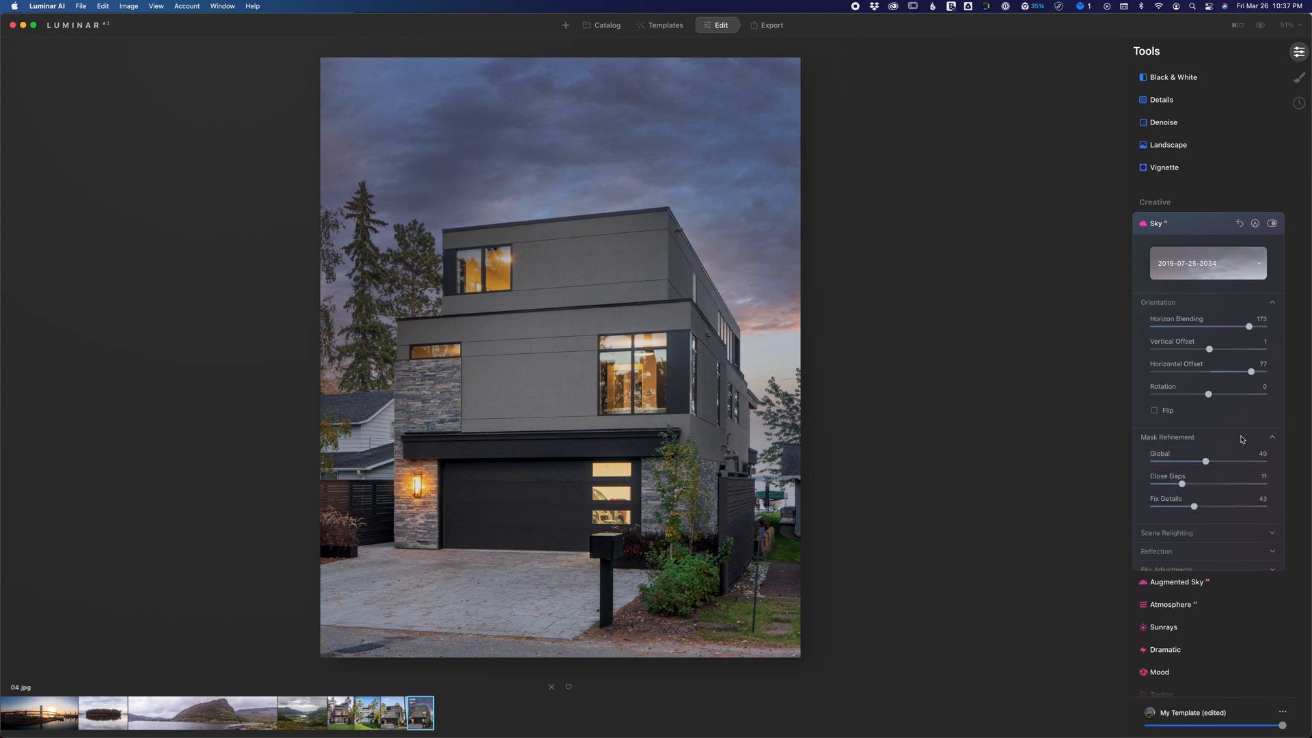
click(1230, 456)
click(1230, 456)
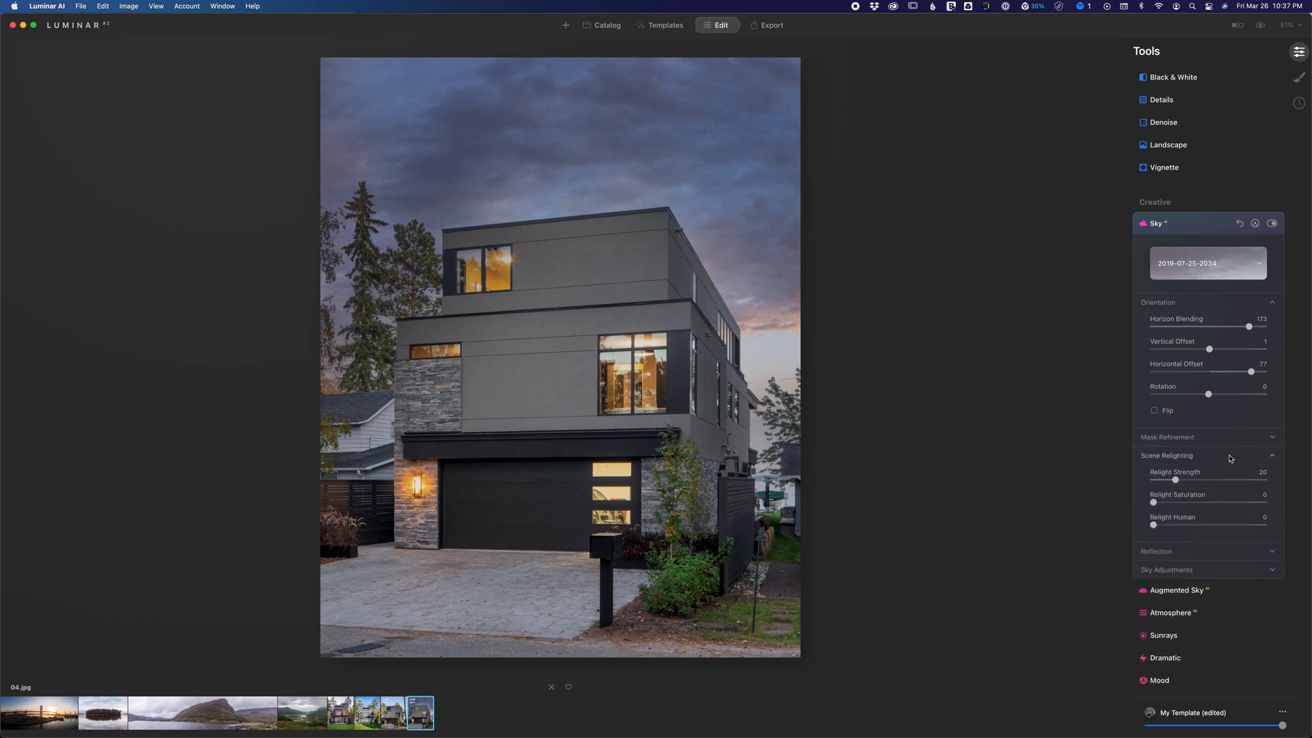
drag(1177, 481, 1134, 503)
drag(1250, 373, 1244, 374)
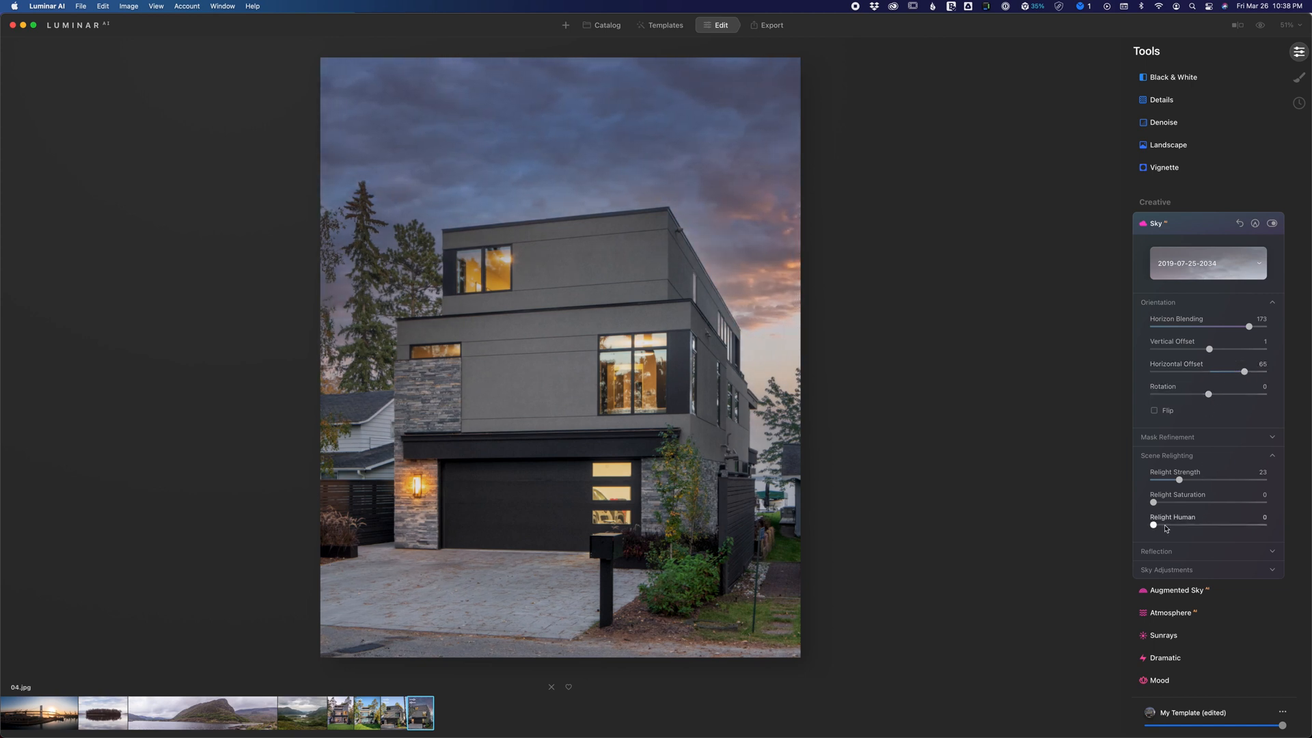
Try higher and lower Reflection Amount values for the sky in 04.jpg, and close the reflection settings.
click(1220, 553)
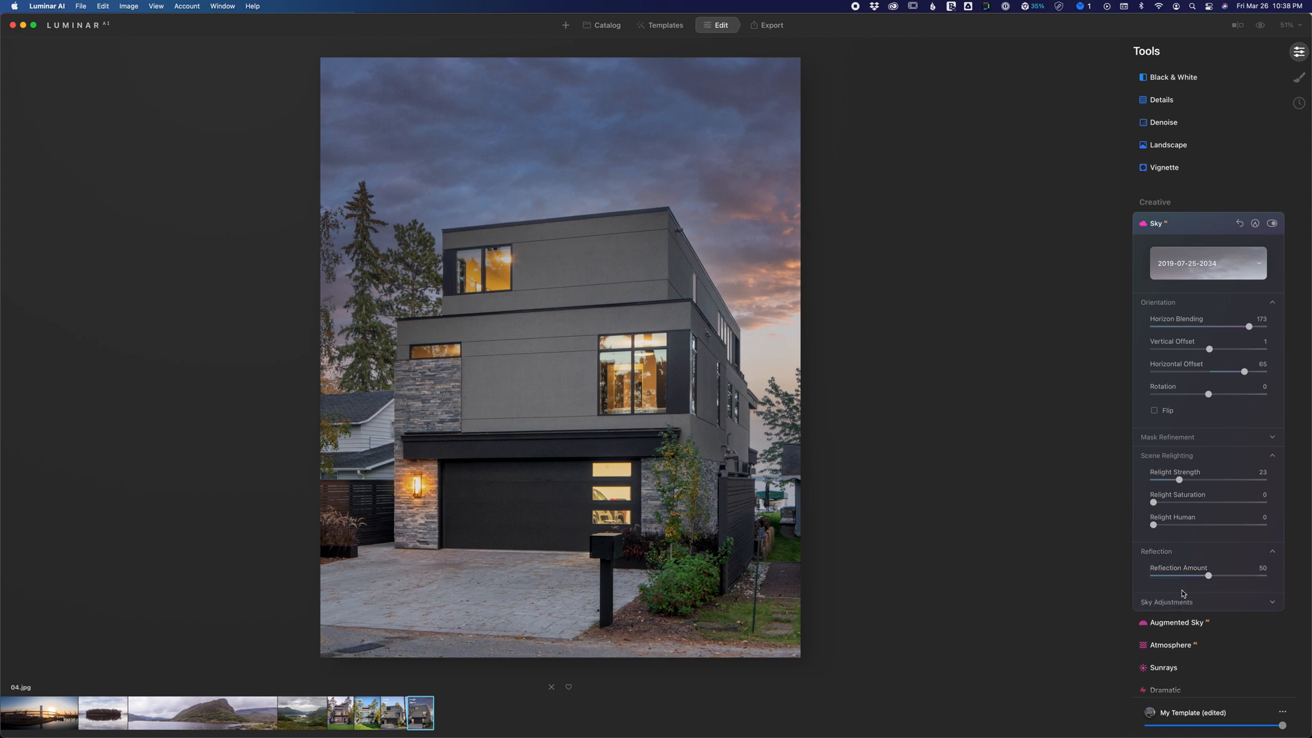
drag(1196, 570, 1237, 573)
drag(1237, 576, 1169, 576)
click(1271, 553)
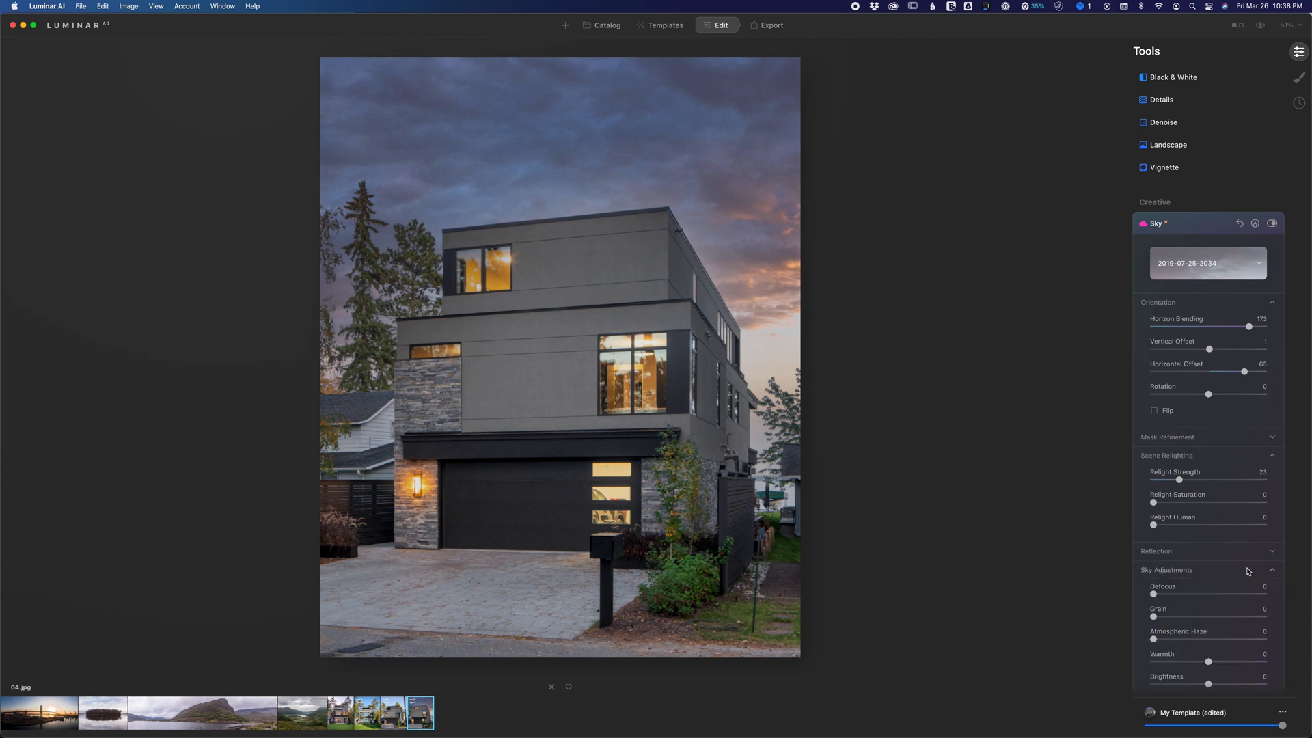
Set the sky's Atmospheric Haze to 19 and Brightness to 97, and fine-tune the Horizontal Offset to 72.
scroll(1246, 568, down, 3)
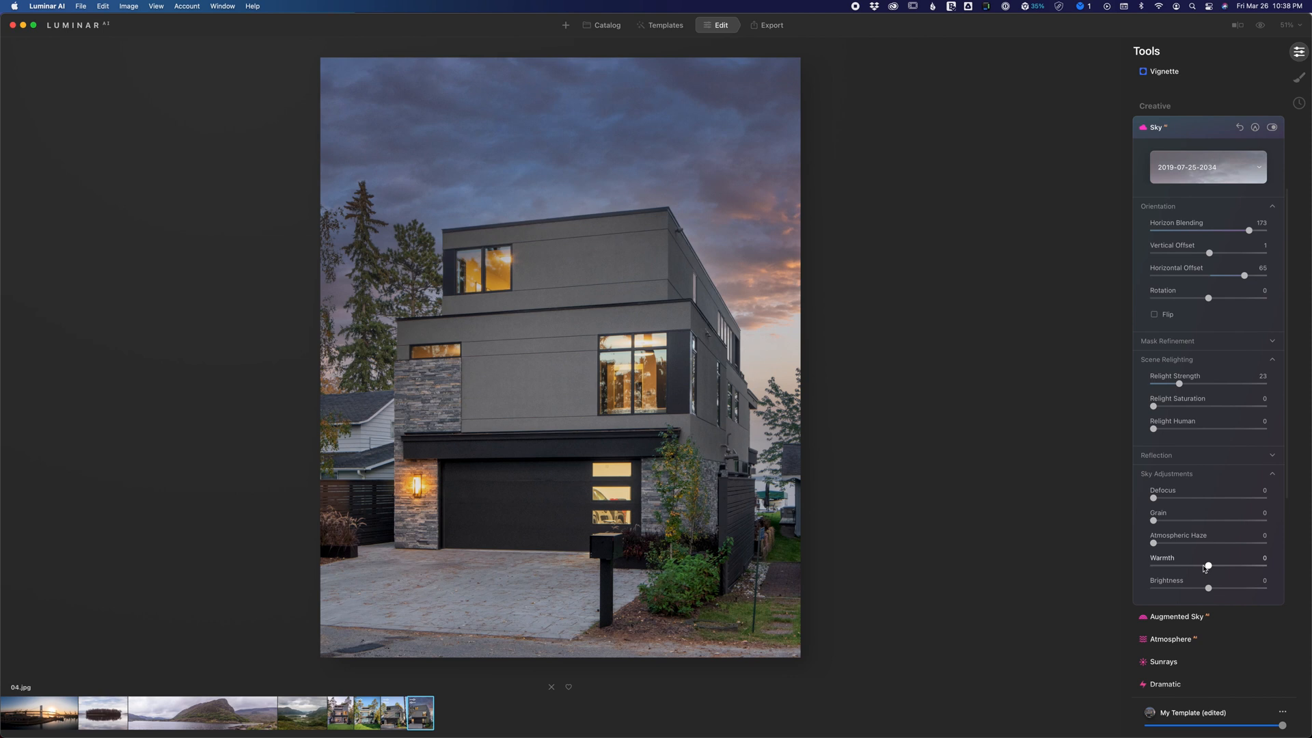
drag(1154, 543, 1181, 541)
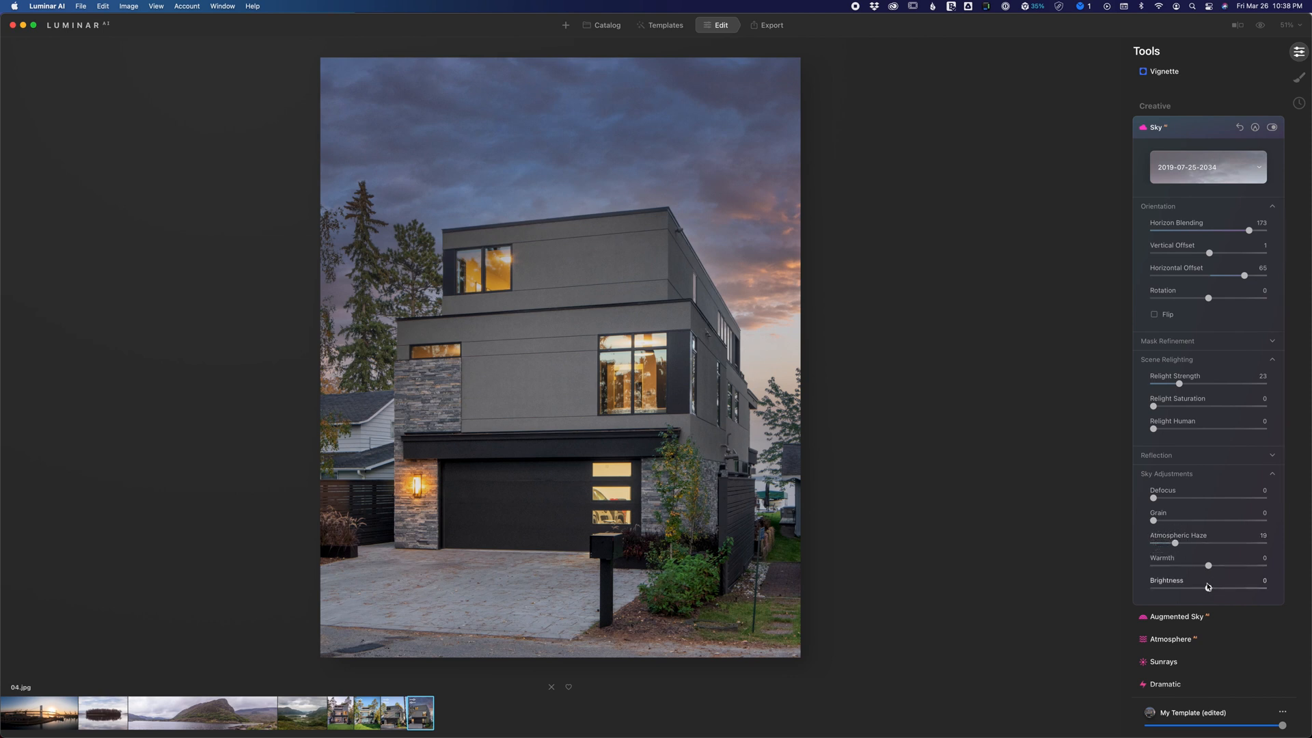
drag(1213, 592, 1268, 586)
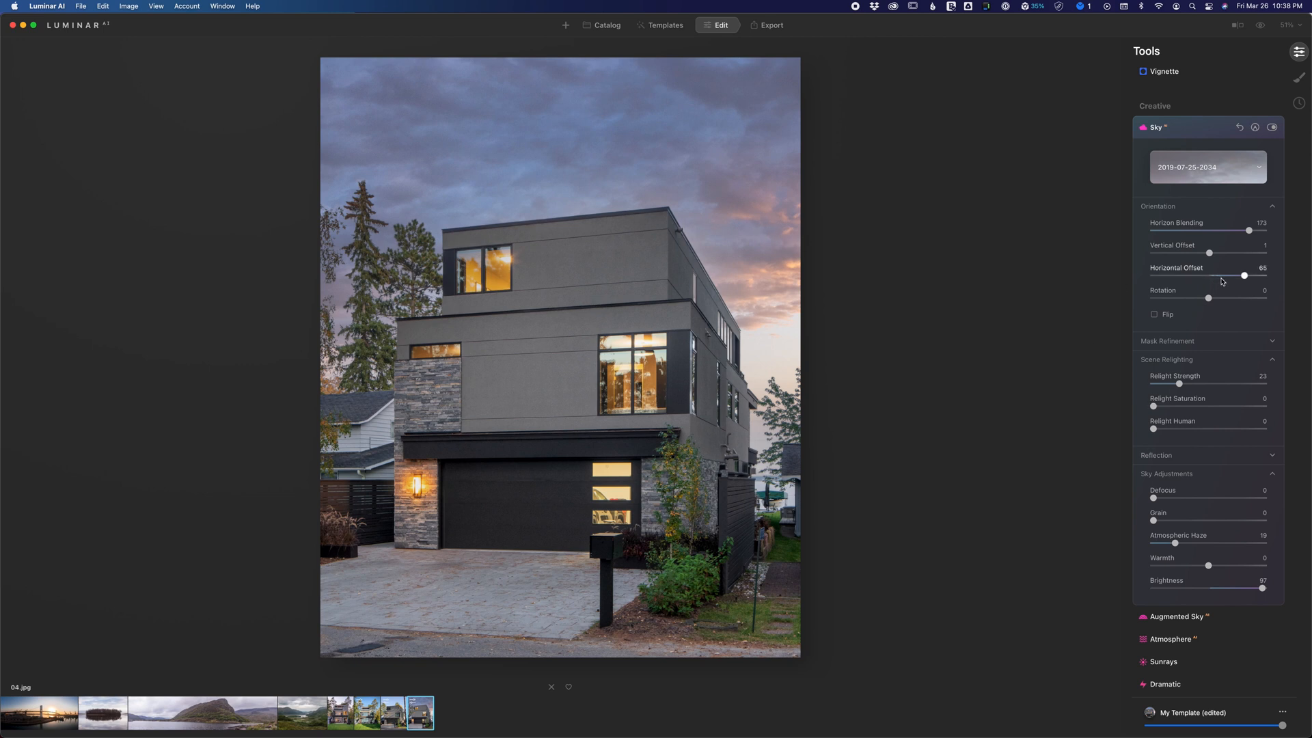
drag(1246, 277, 1248, 277)
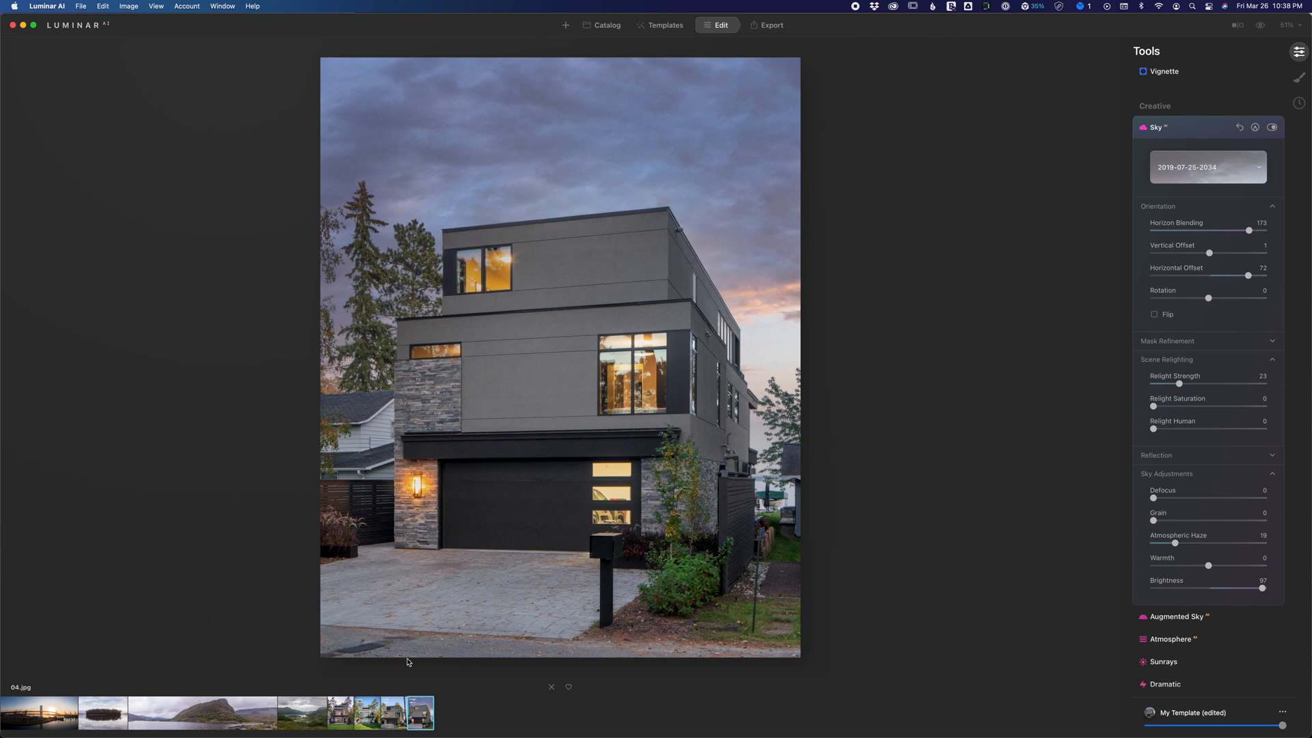
click(339, 714)
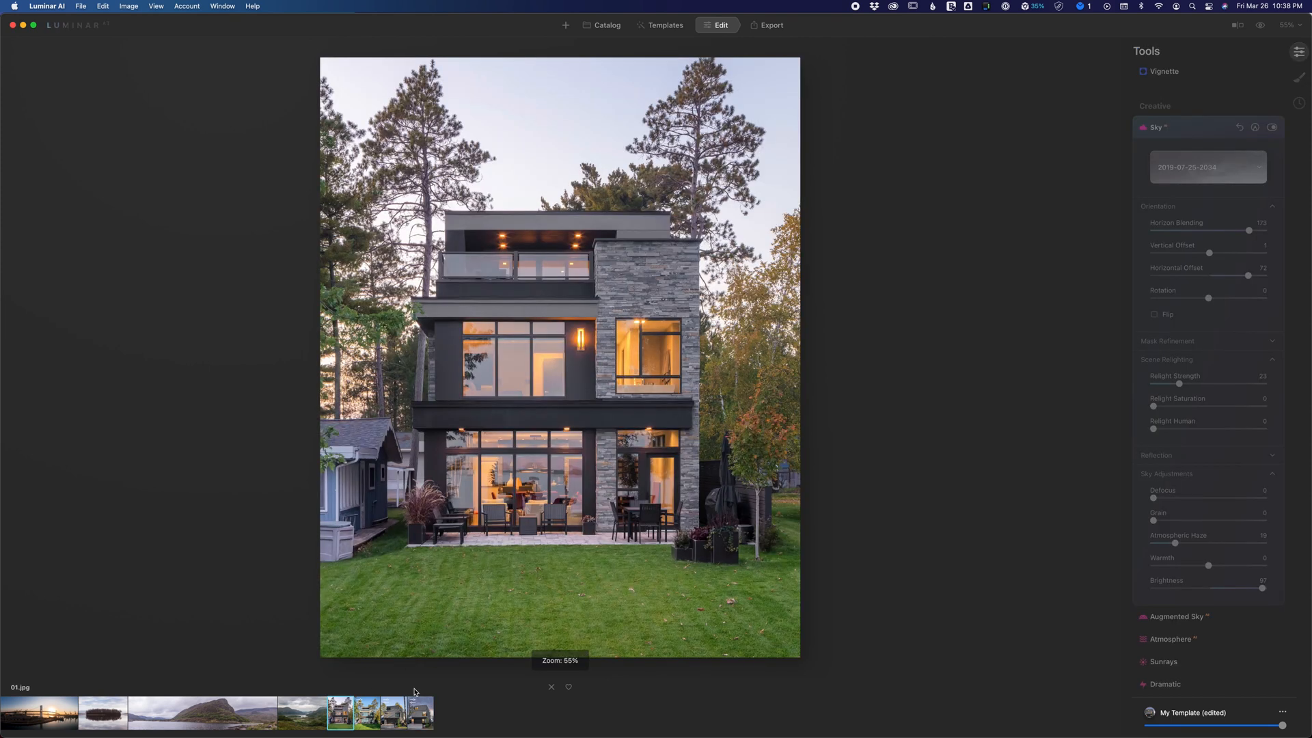
click(1209, 167)
click(1248, 274)
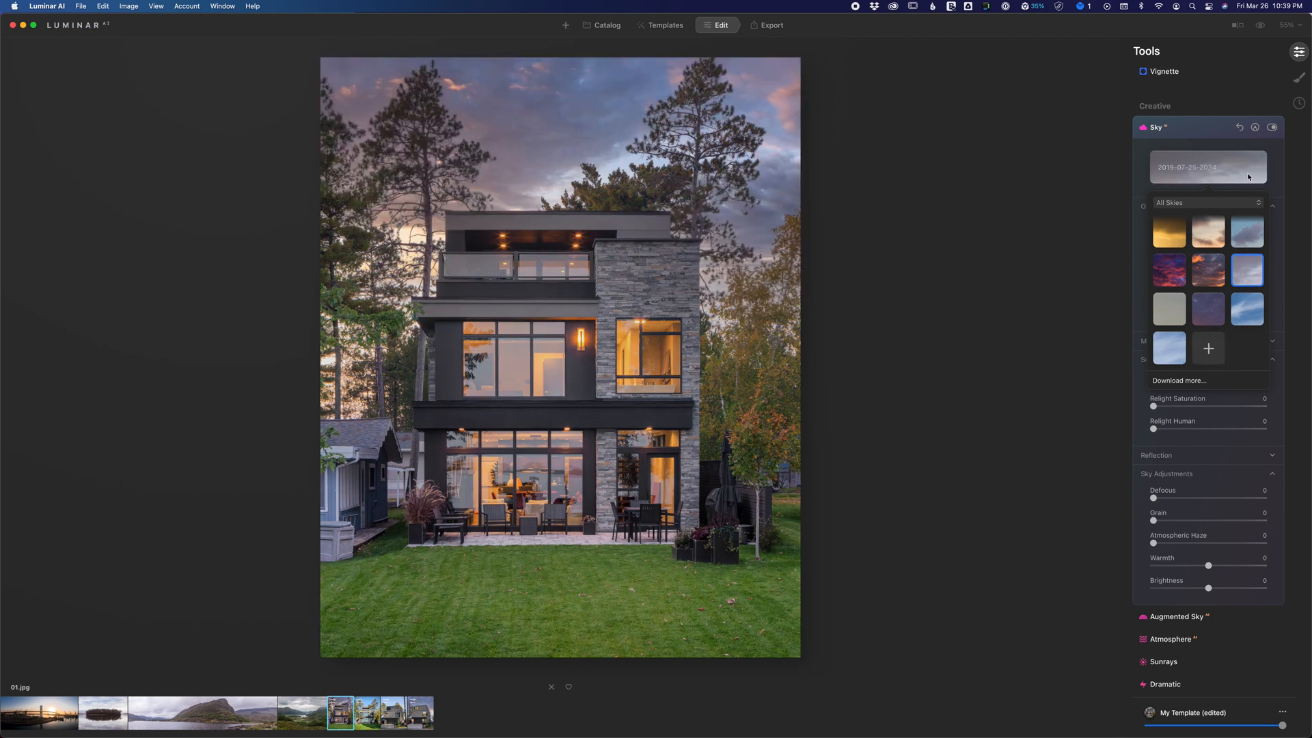
click(1208, 166)
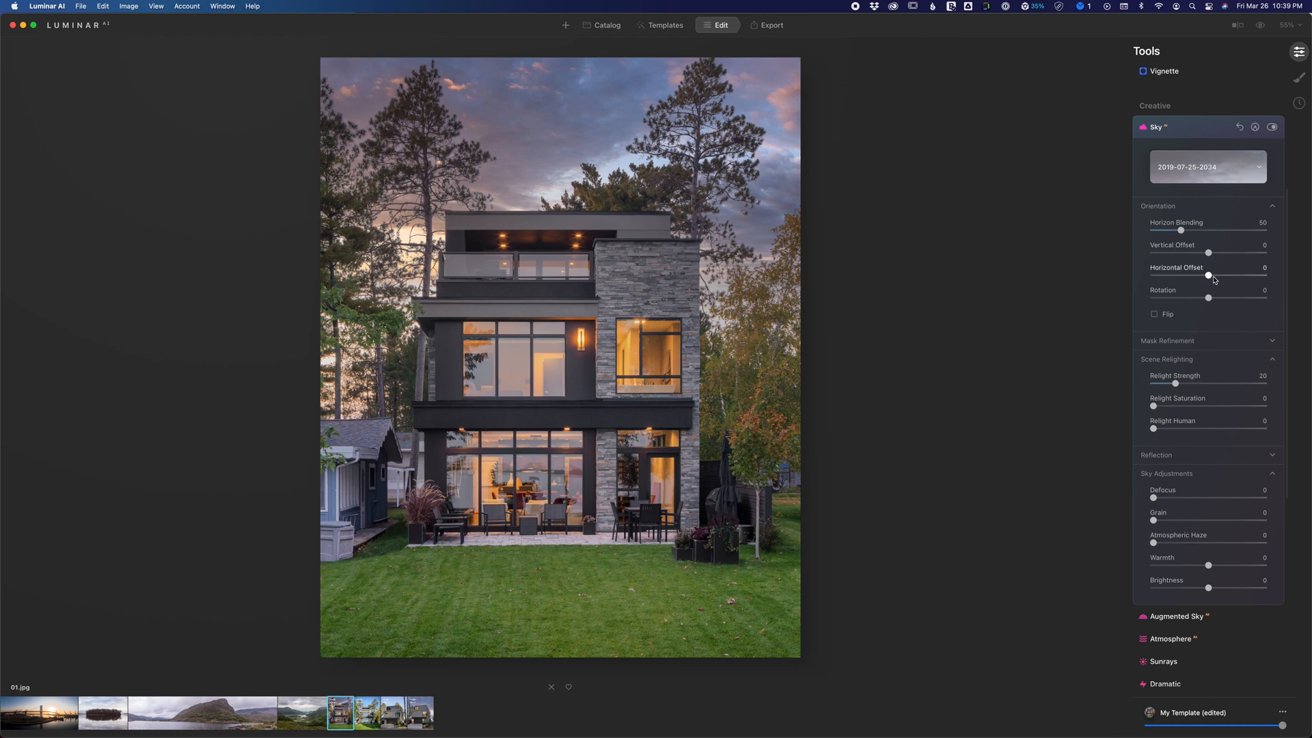
mouse_move(1214, 276)
mouse_down()
mouse_move(1244, 275)
mouse_move(1218, 279)
mouse_up()
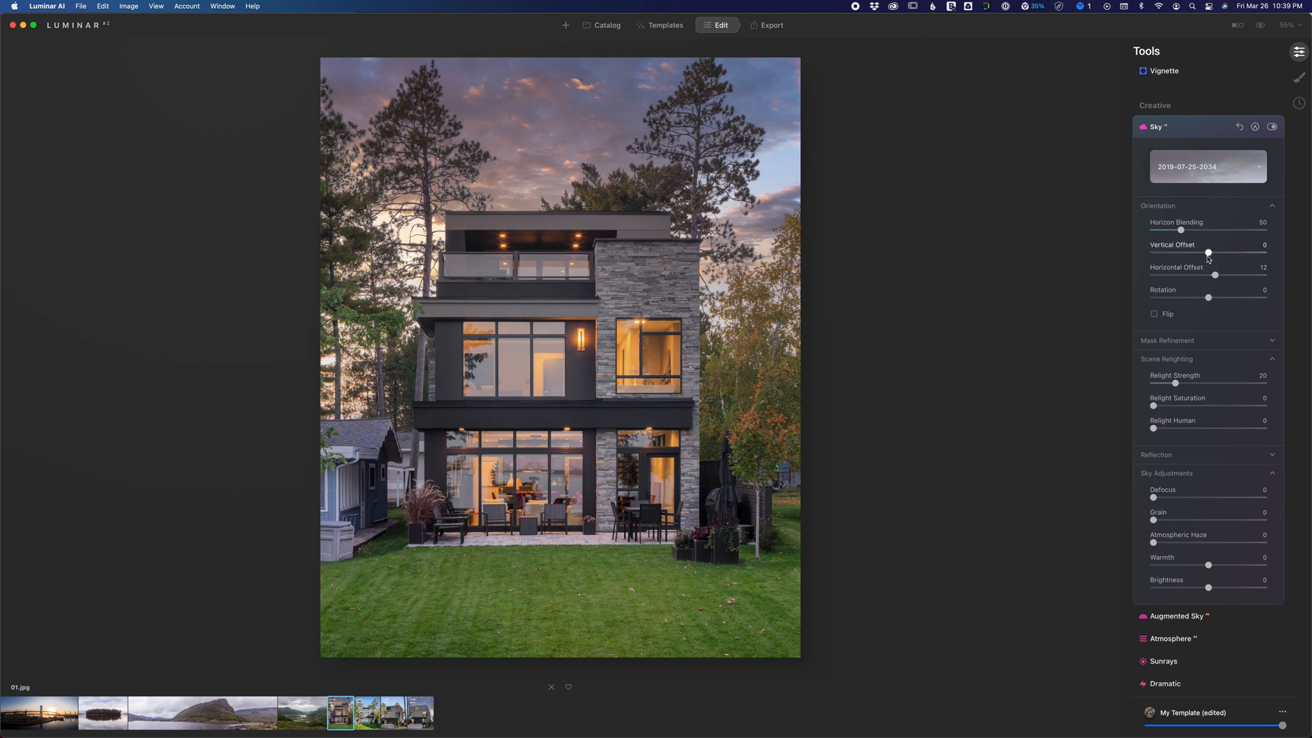
drag(1209, 253, 1223, 276)
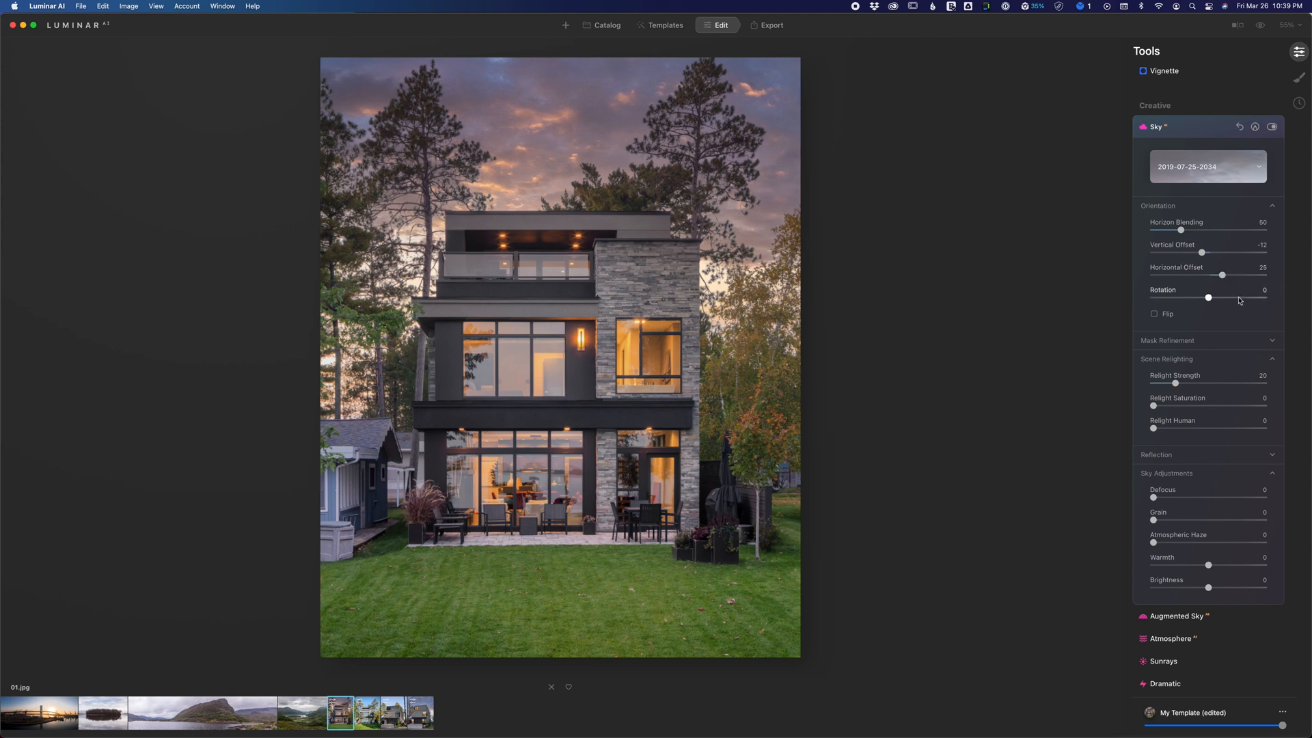
Set the sky Brightness in 01.jpg to 49, Atmospheric Haze to 16 and Relight Strength to 30.
drag(1209, 592, 1237, 586)
drag(1239, 587, 1240, 587)
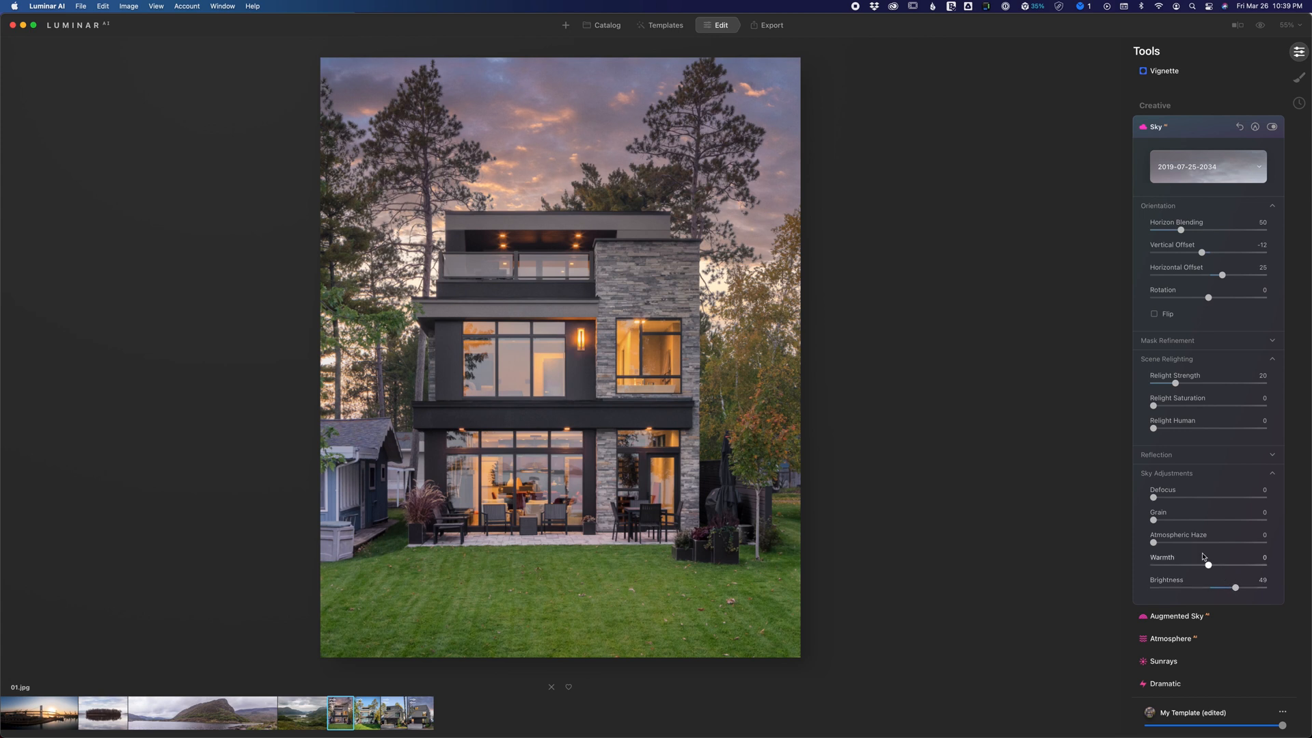
drag(1154, 543, 1170, 543)
drag(1175, 383, 1187, 384)
Compare 01.jpg with and without the sky replacement.
click(1272, 127)
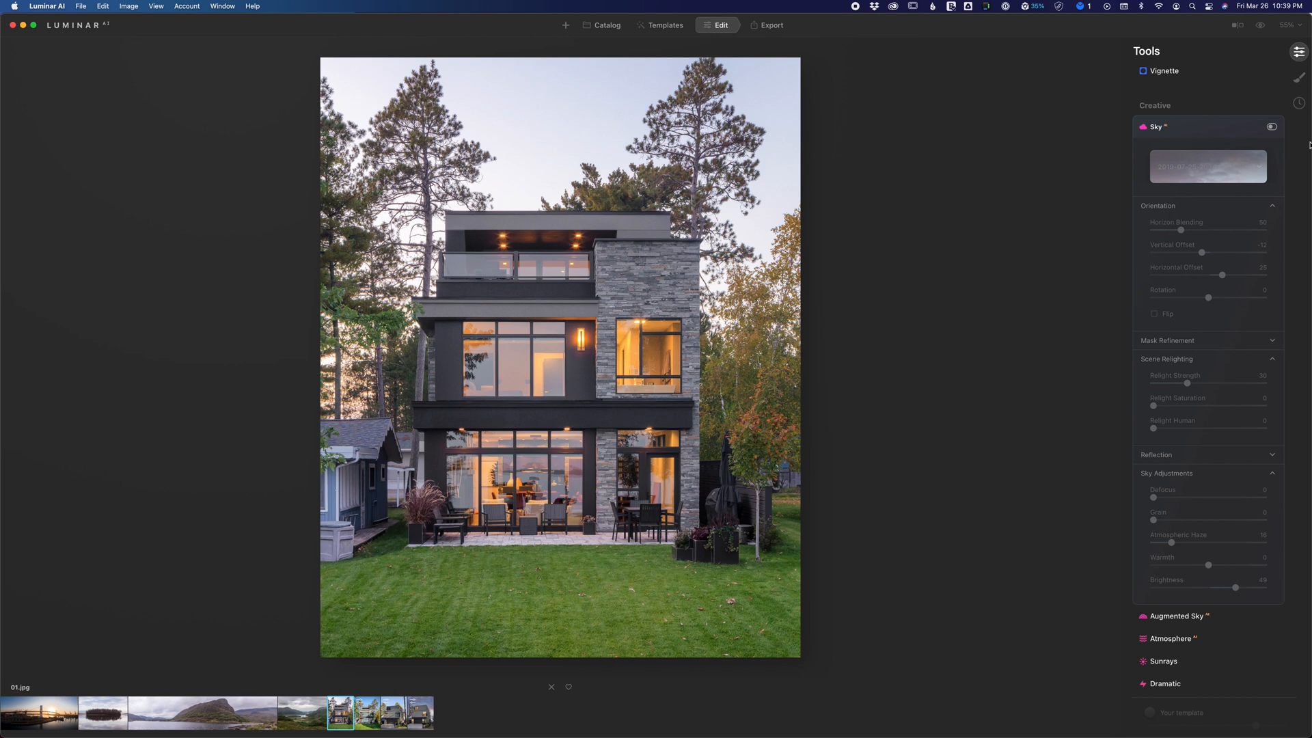
click(1272, 128)
click(1272, 127)
click(1272, 127)
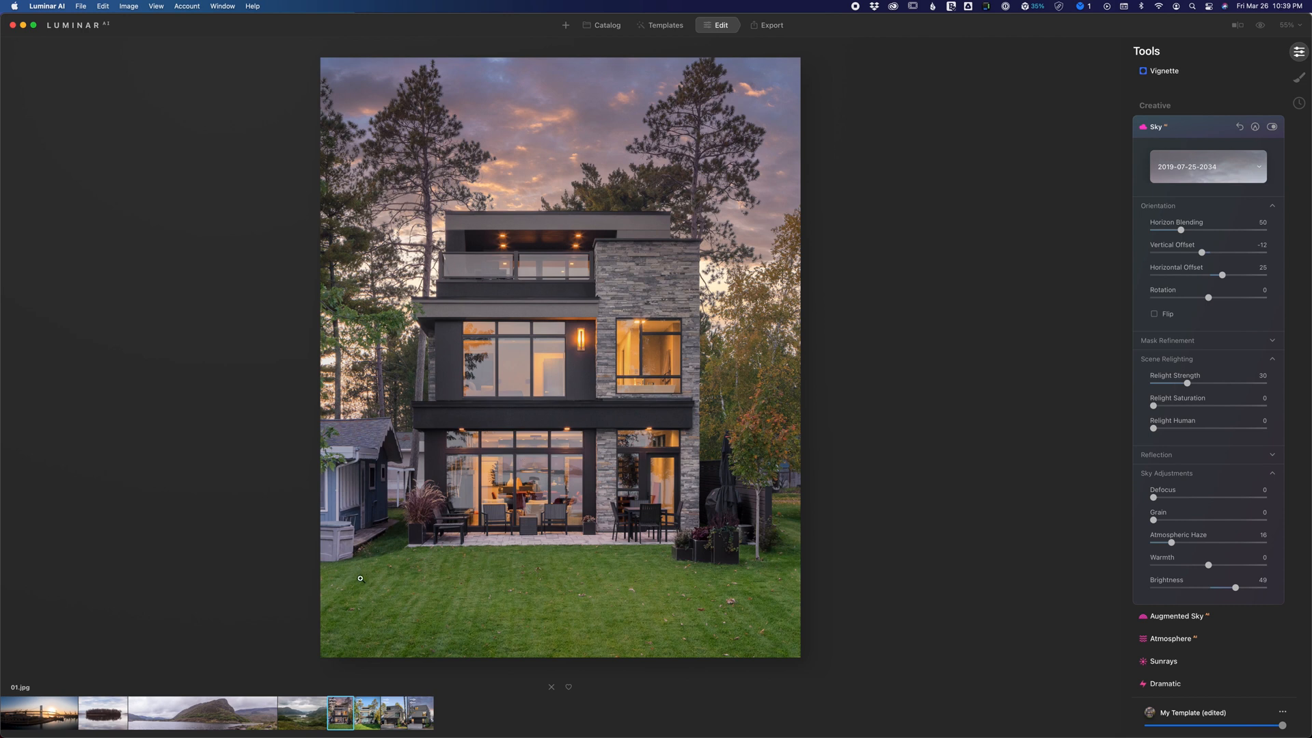
click(368, 719)
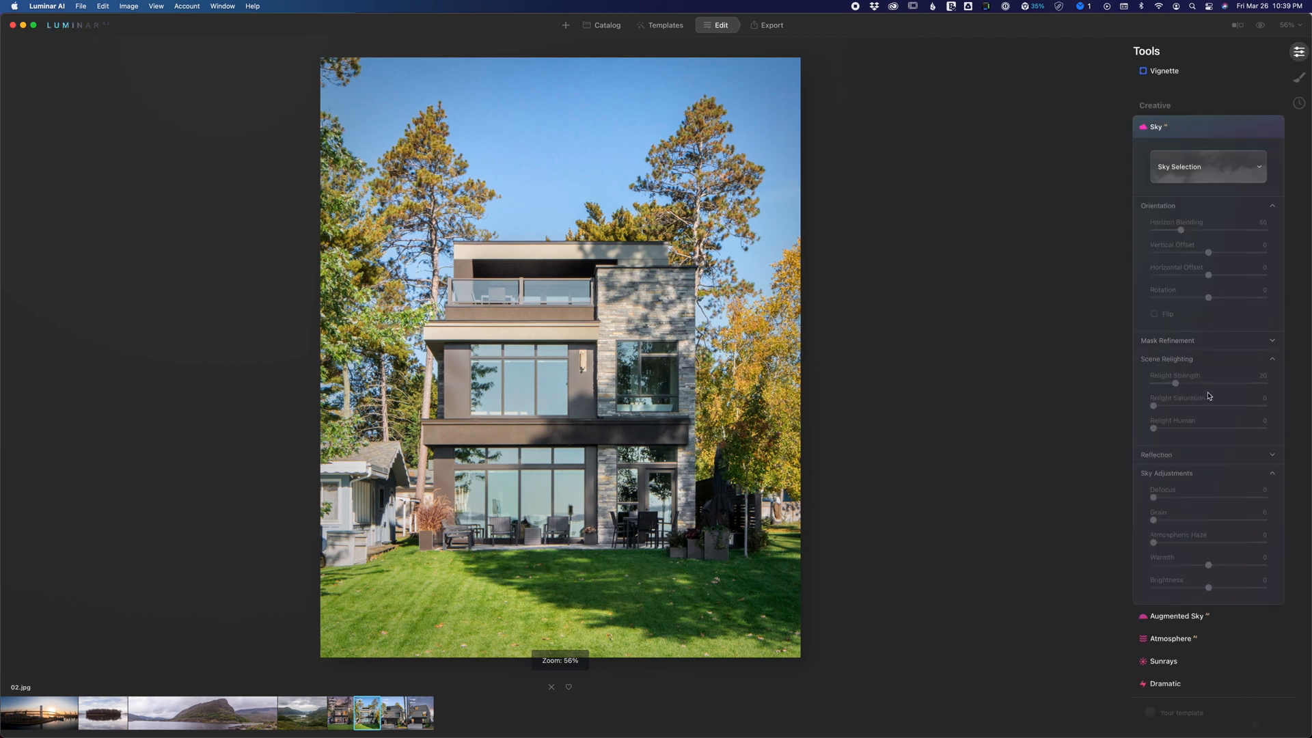
click(1207, 167)
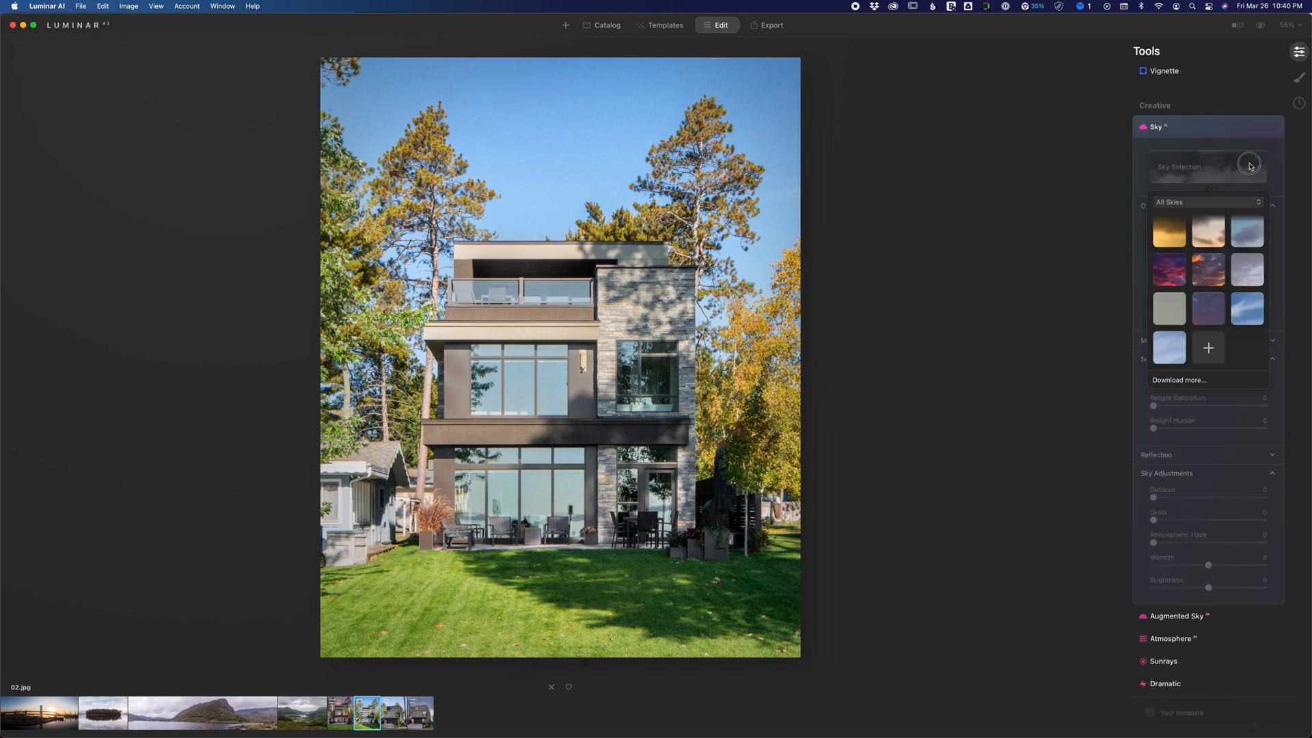
click(1176, 356)
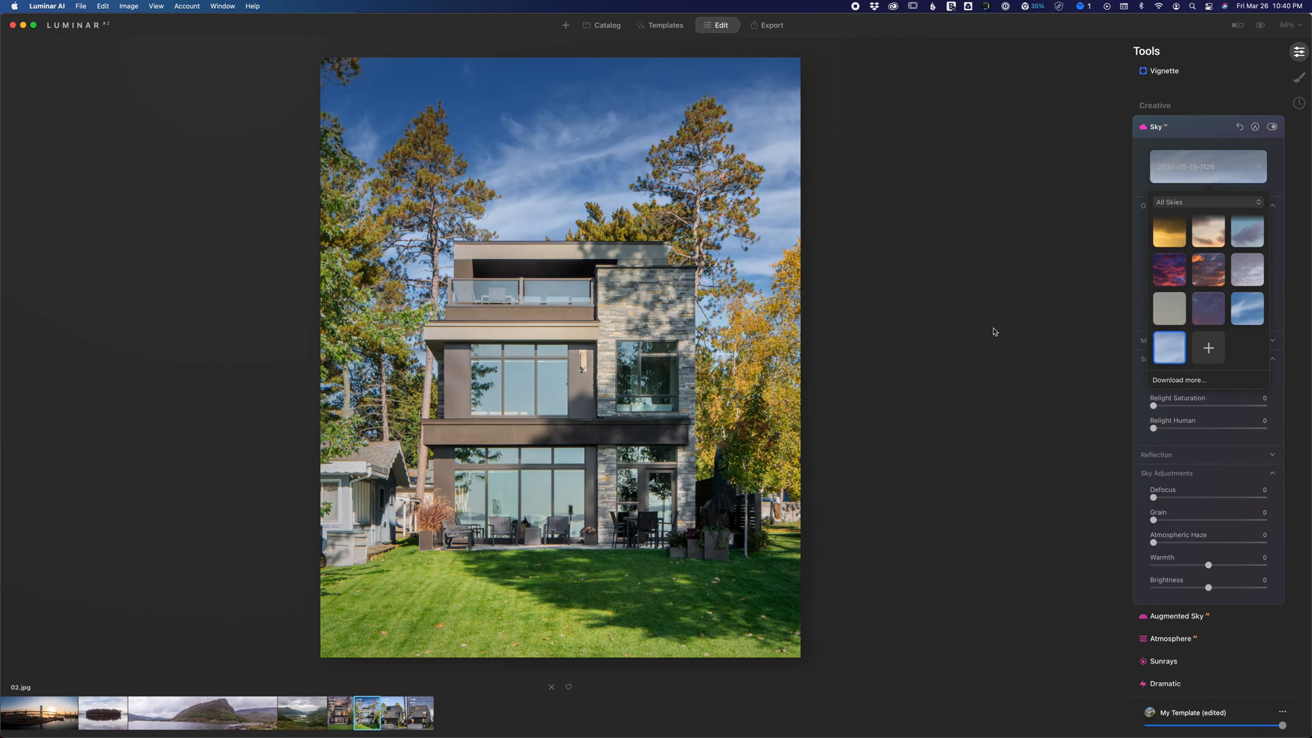
click(988, 429)
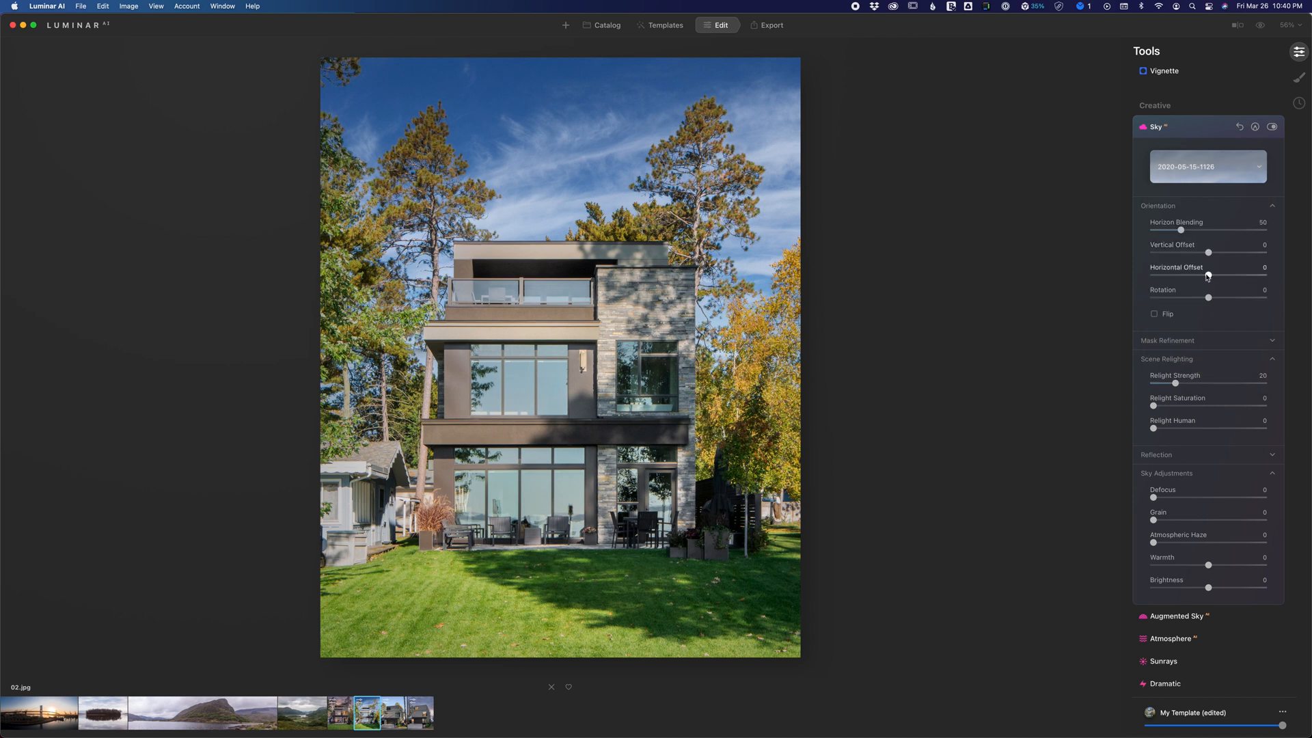
Try different sky positions in 02.jpg, setting the Horizontal Offset to -96, and set the Reflection Amount to 69.
drag(1208, 276, 1278, 273)
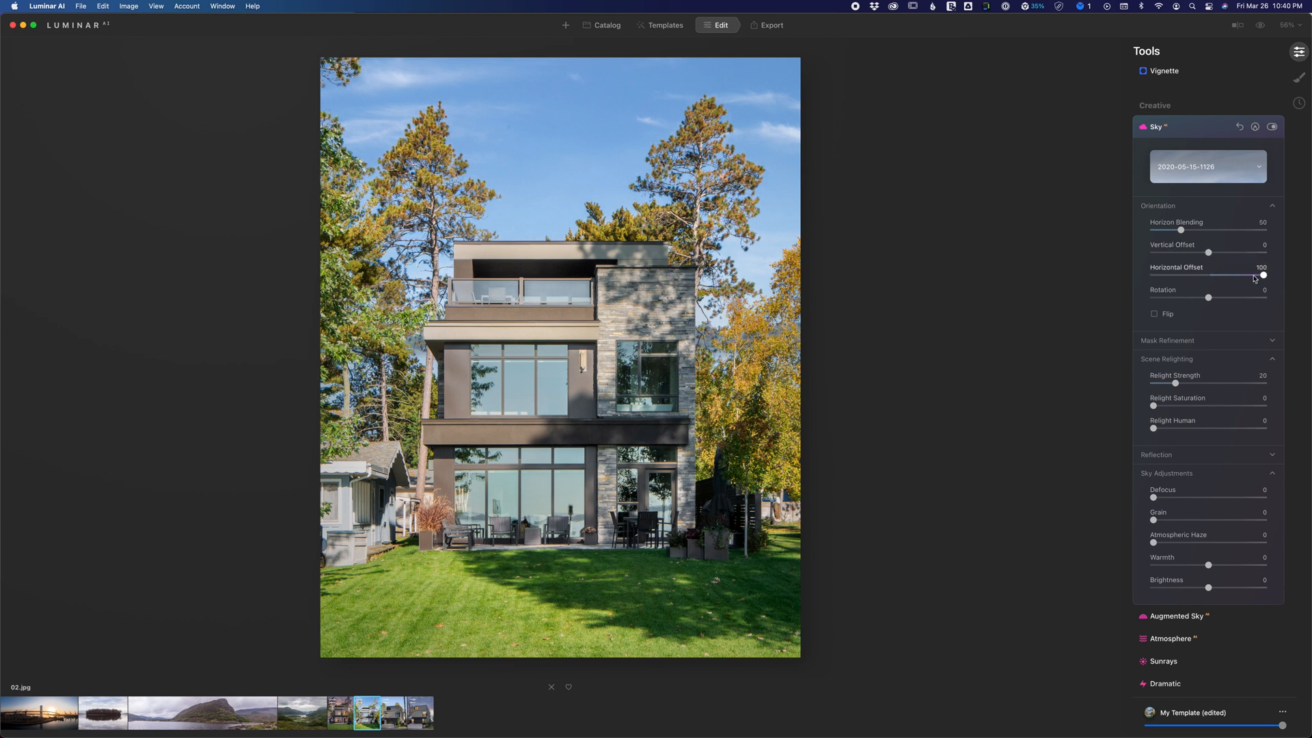
drag(1264, 274, 1151, 268)
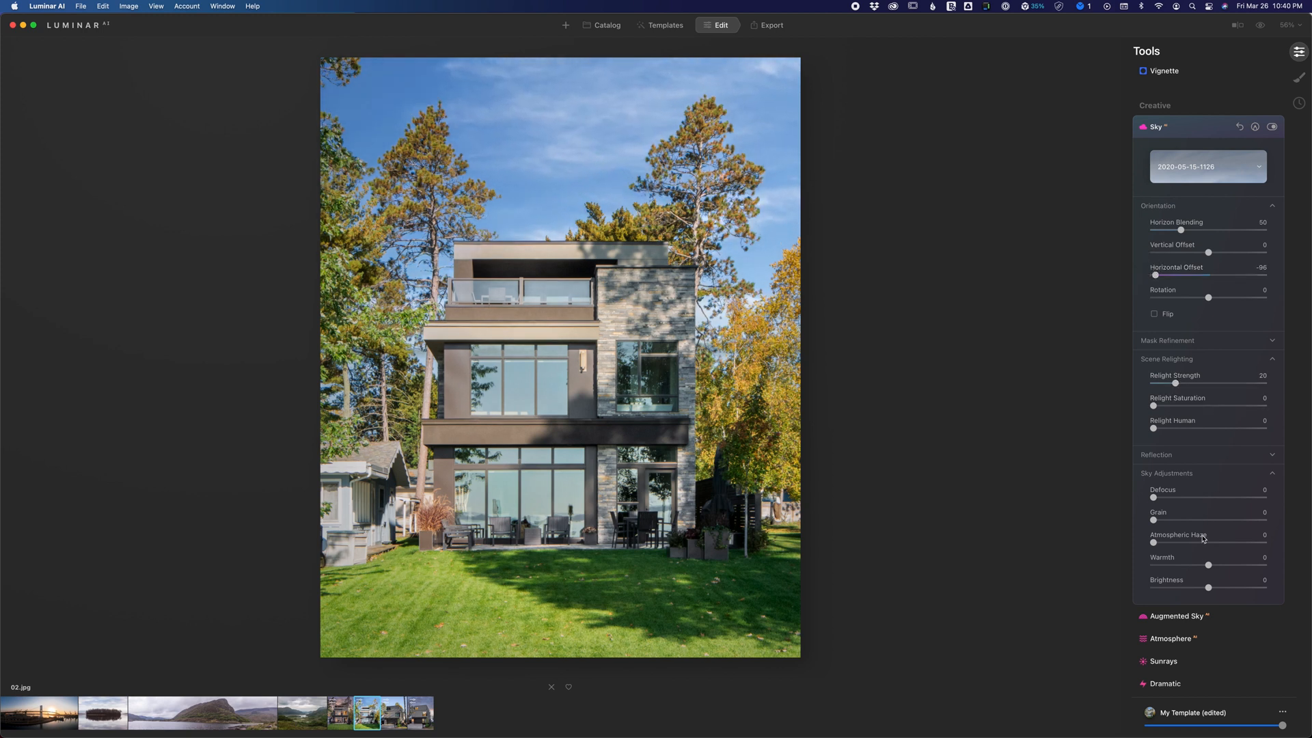
click(1213, 454)
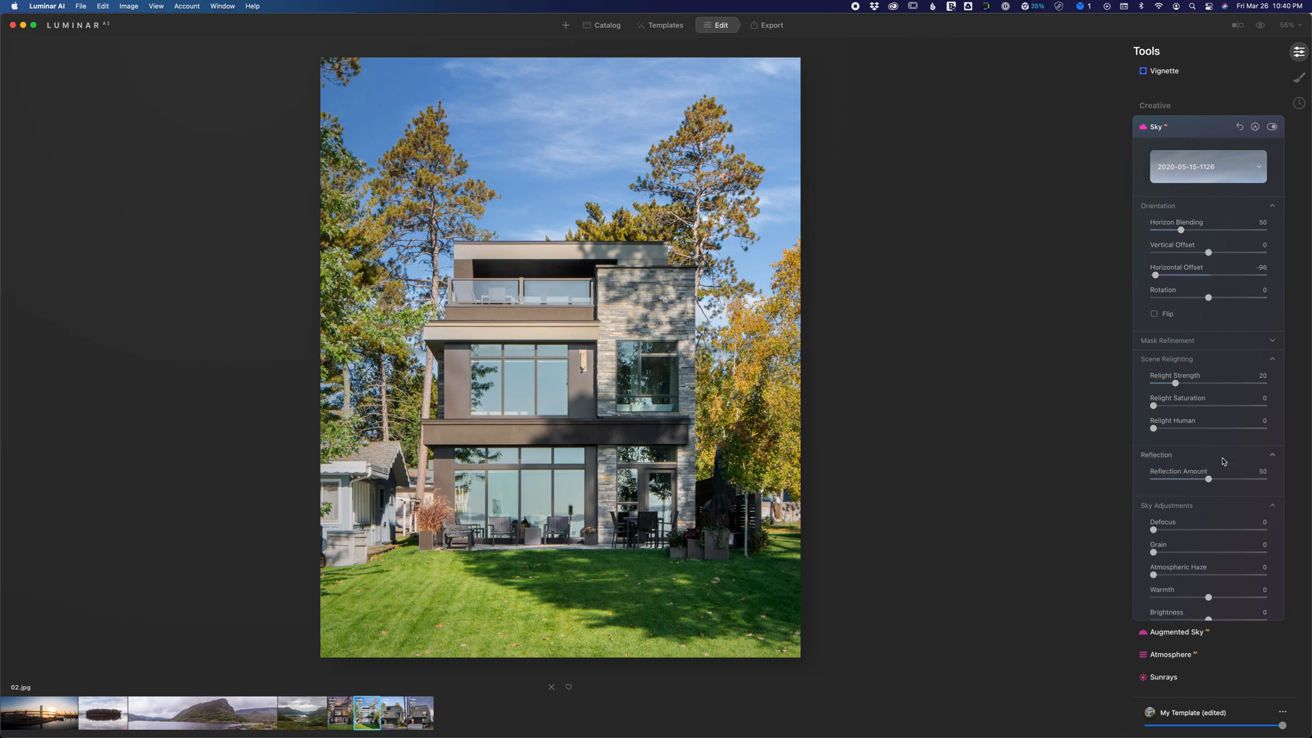
mouse_move(1208, 479)
mouse_down()
mouse_move(1274, 477)
mouse_move(1193, 478)
mouse_move(1283, 472)
mouse_move(1203, 471)
mouse_move(1242, 469)
mouse_move(1232, 468)
mouse_up()
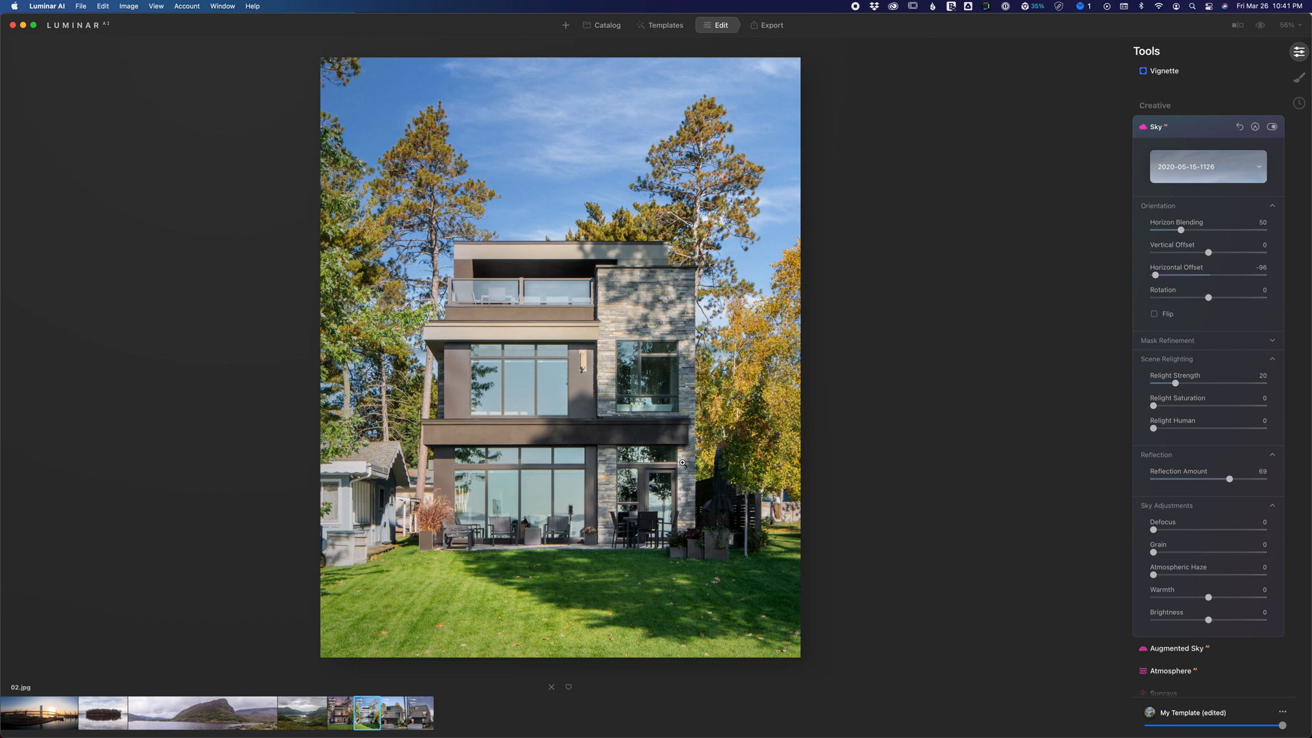
click(394, 713)
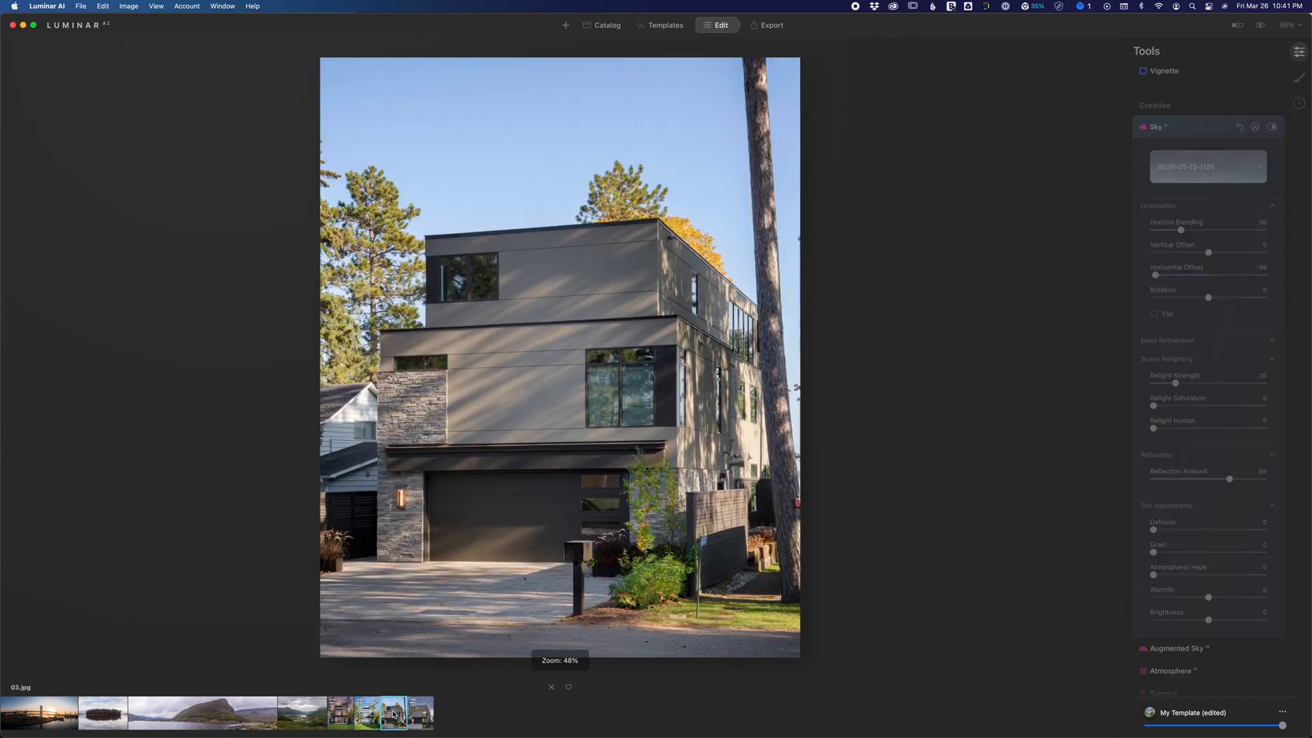
click(1256, 171)
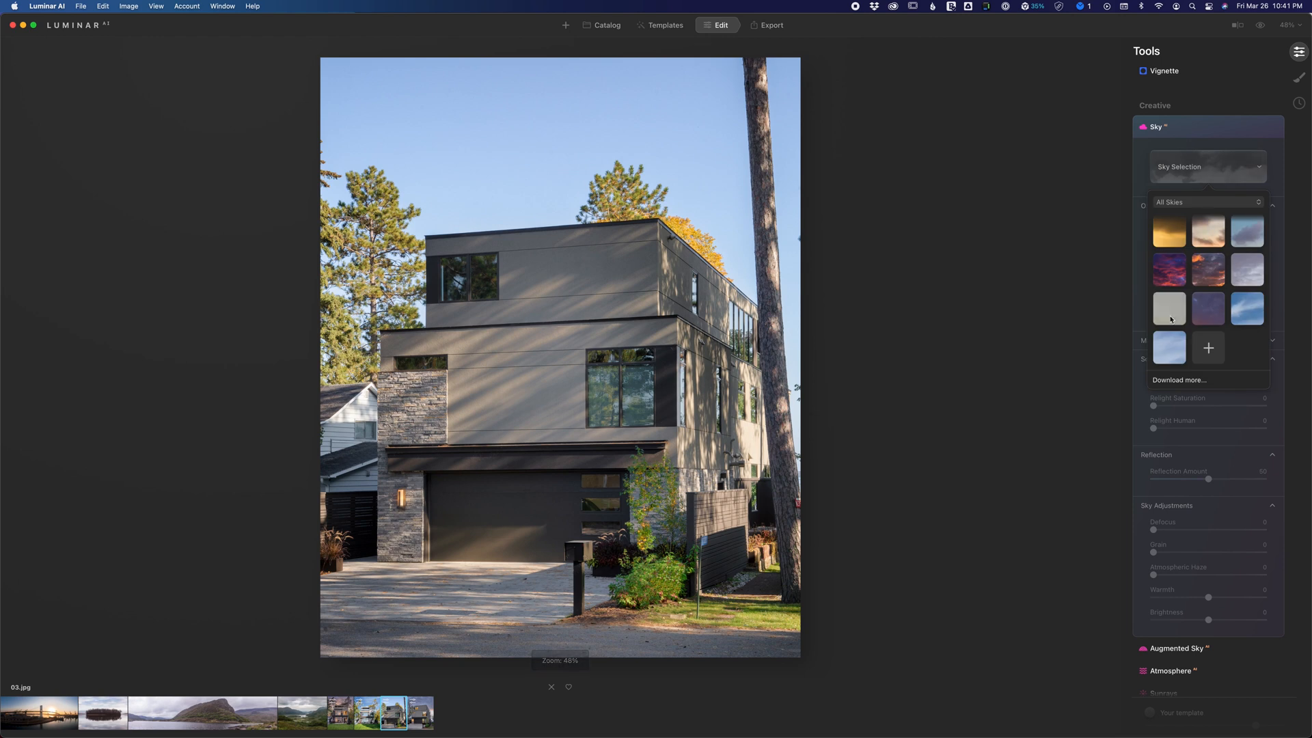
click(1170, 348)
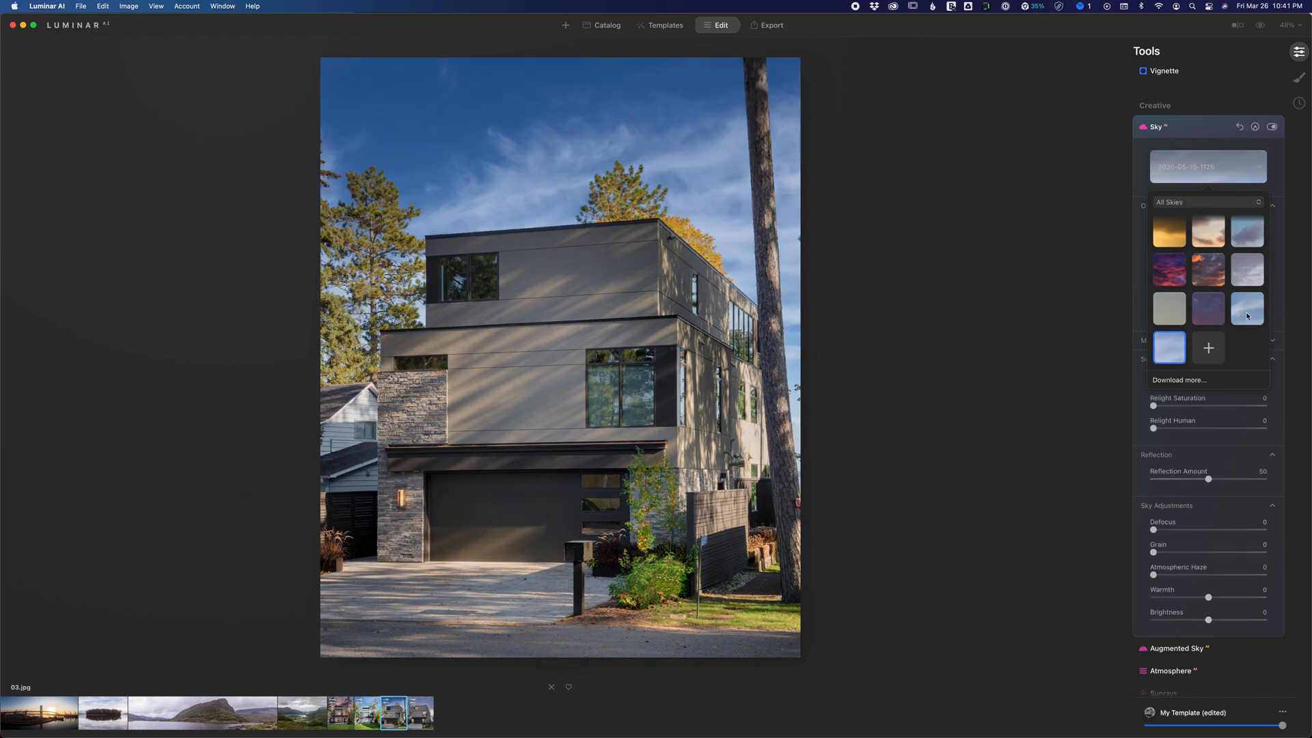
click(1245, 311)
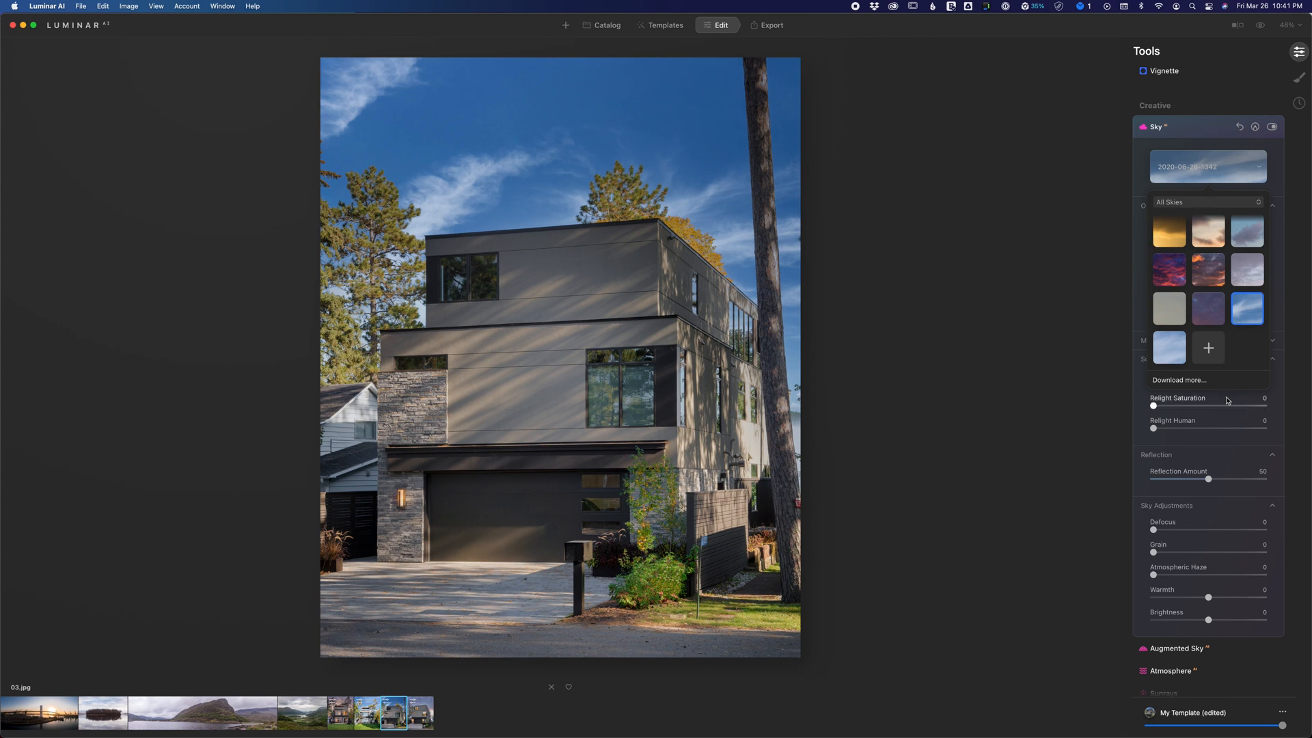
Shift the replacement sky in 03.jpg sideways, trying a Horizontal Offset of 64 and settling on 77.
click(1241, 181)
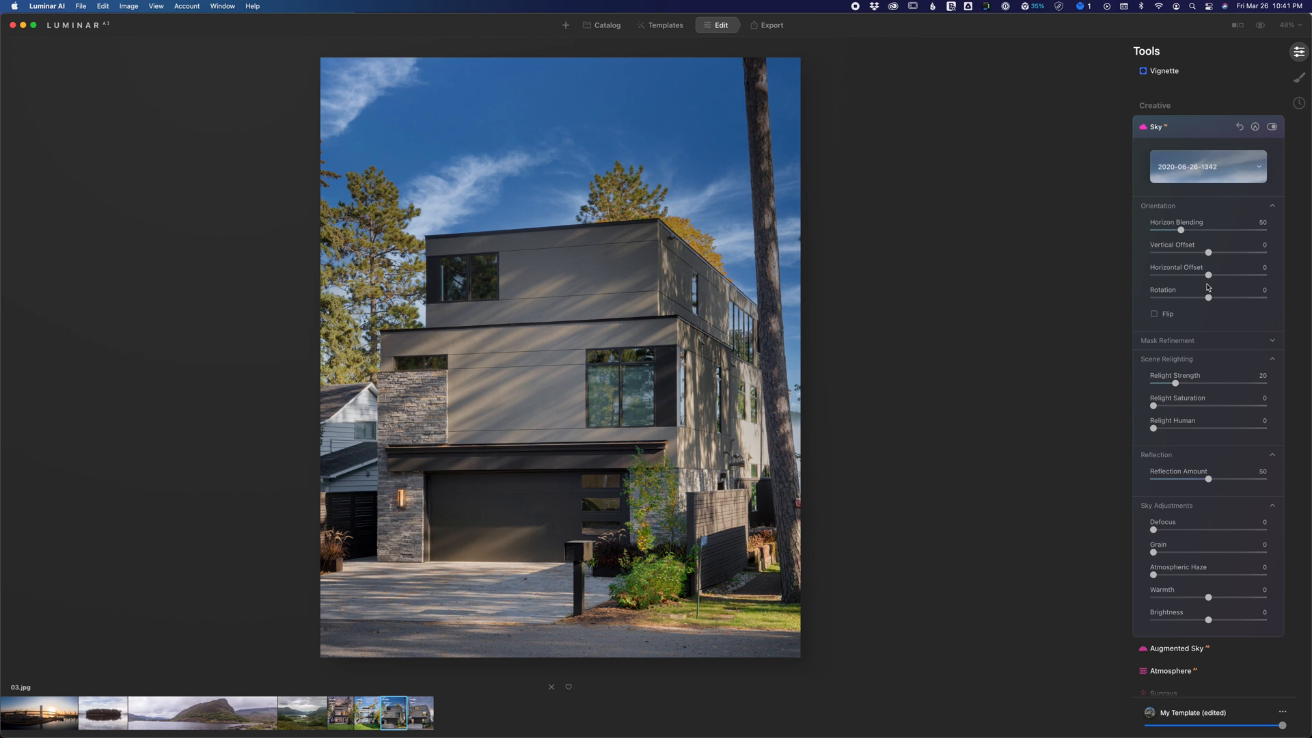
drag(1217, 276, 1245, 276)
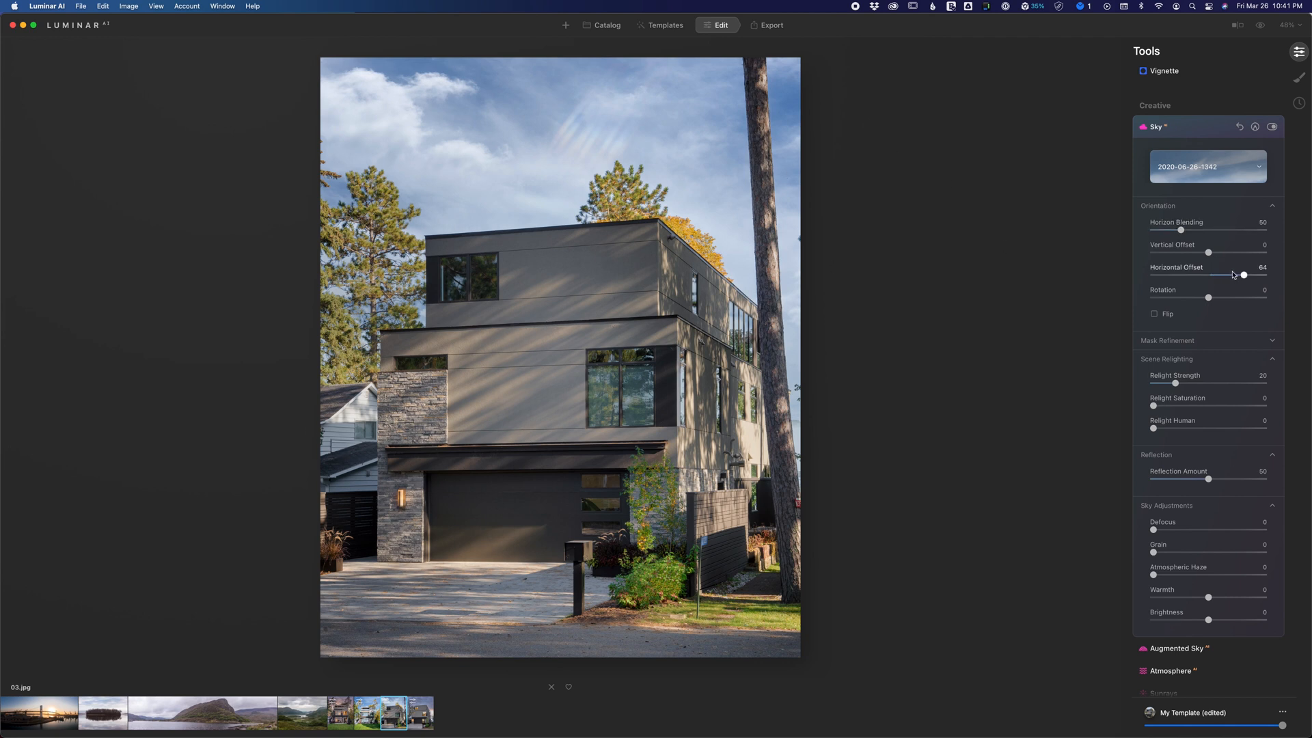
mouse_move(1244, 275)
mouse_down()
mouse_move(1261, 275)
mouse_move(1253, 266)
mouse_up()
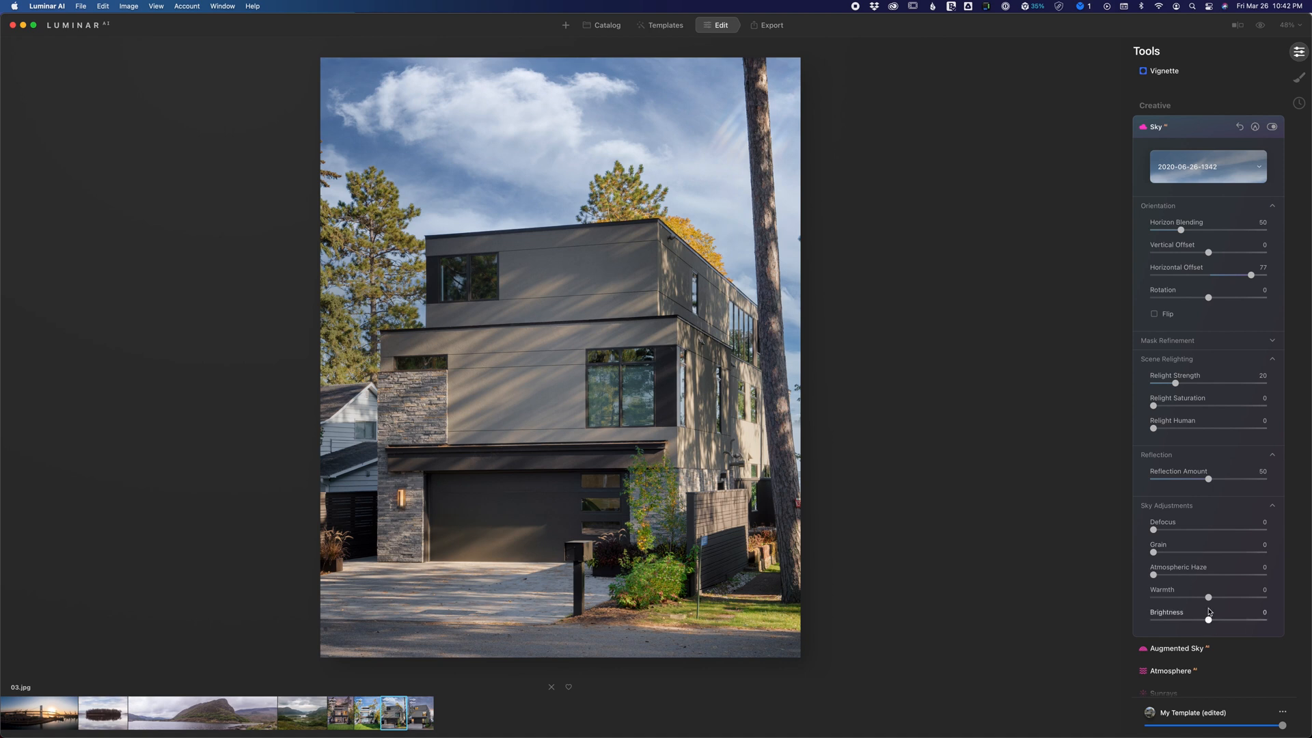
Fine-tune 03.jpg's sky with Warmth -9, Brightness 100, slight Atmospheric Haze, Reflection Amount 53 and Relight Strength 10.
mouse_move(1208, 597)
mouse_down()
mouse_move(1224, 620)
mouse_move(1274, 620)
mouse_move(1214, 599)
mouse_move(1250, 596)
mouse_move(1207, 600)
mouse_up()
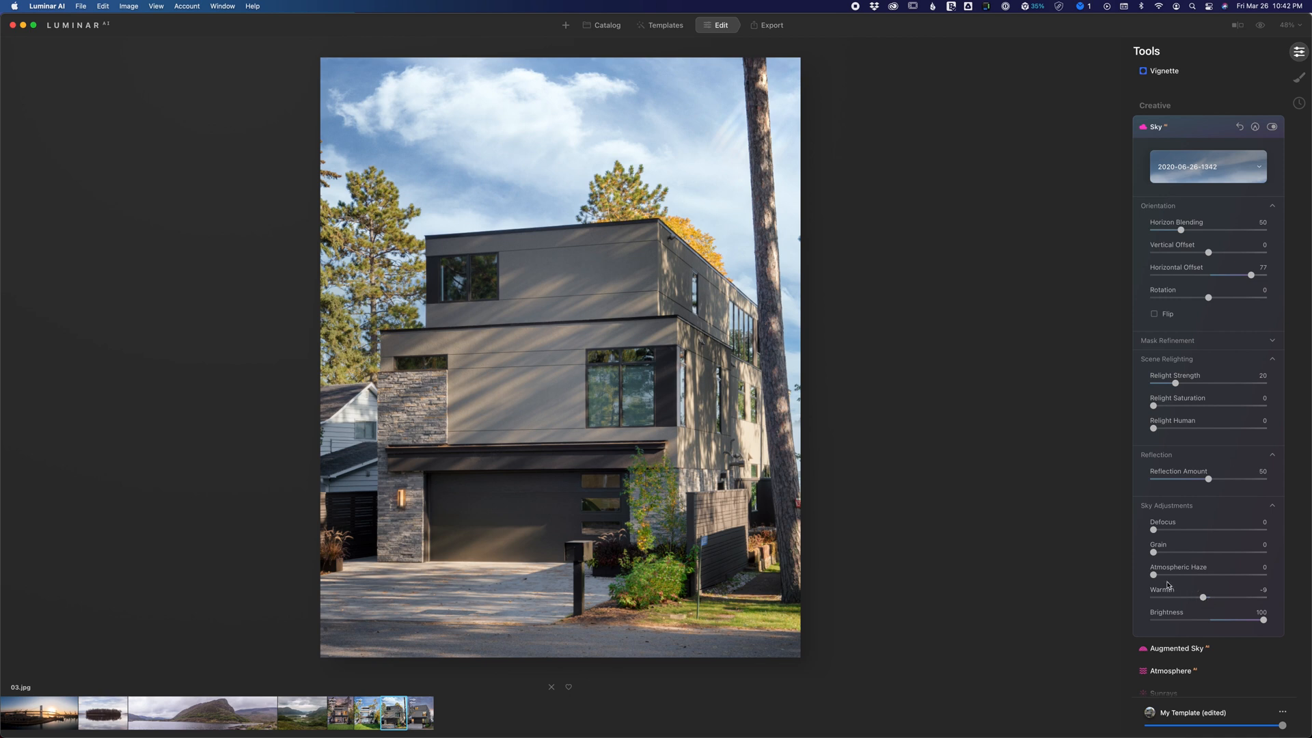
drag(1153, 575, 1167, 573)
mouse_move(1208, 479)
mouse_down()
mouse_move(1286, 477)
mouse_move(1202, 478)
mouse_move(1213, 479)
mouse_up()
drag(1175, 381, 1106, 403)
click(1154, 406)
click(301, 708)
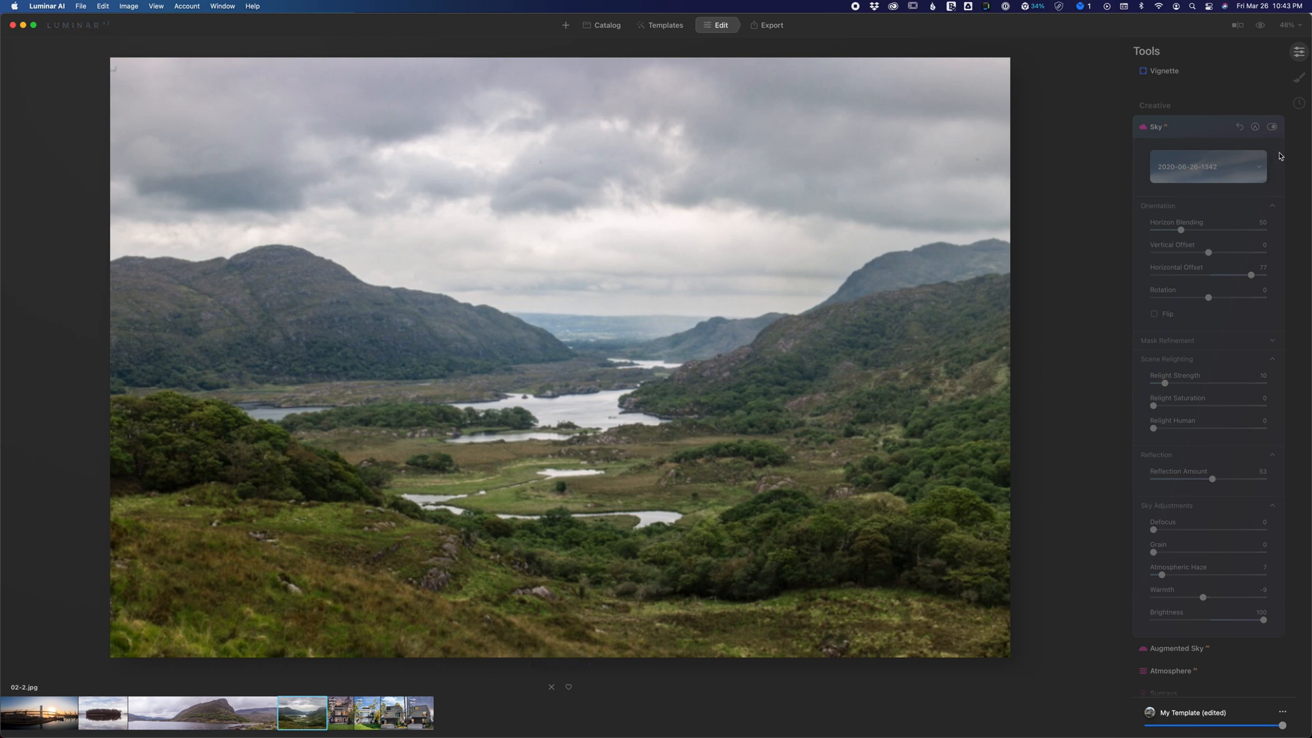
click(1255, 174)
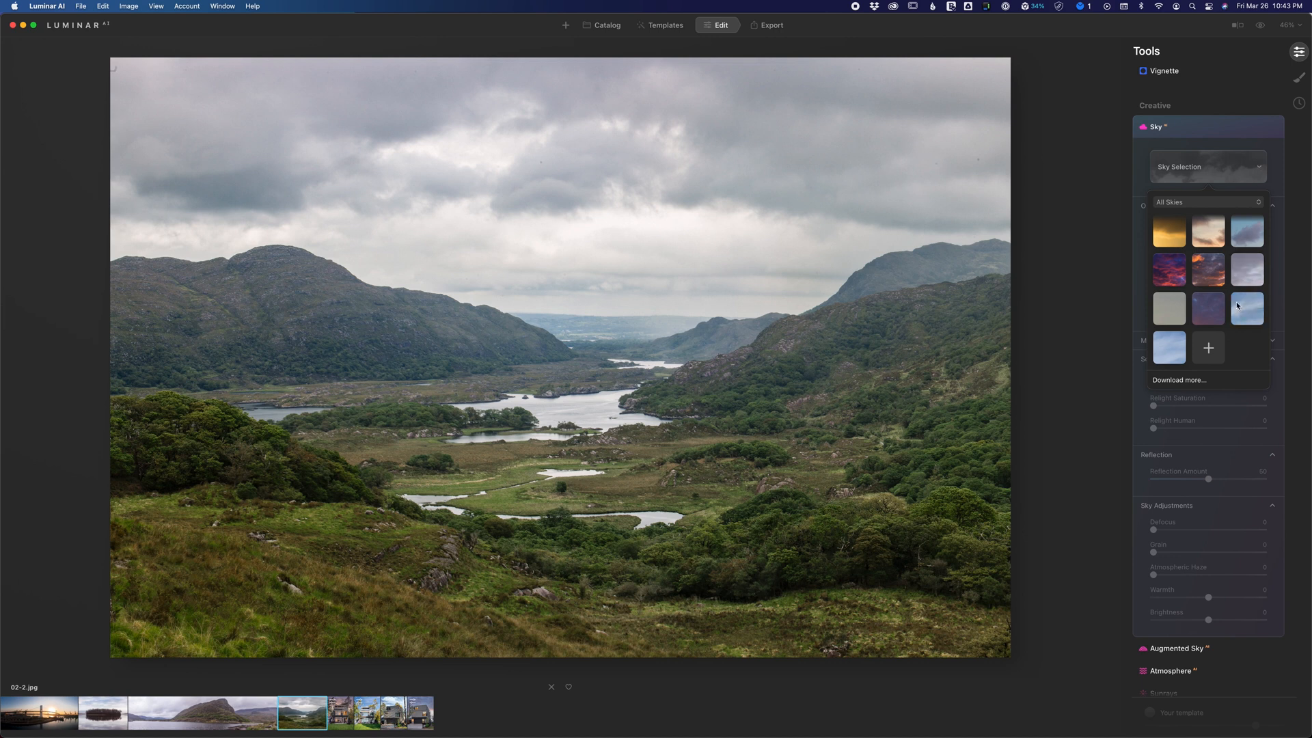
click(1171, 348)
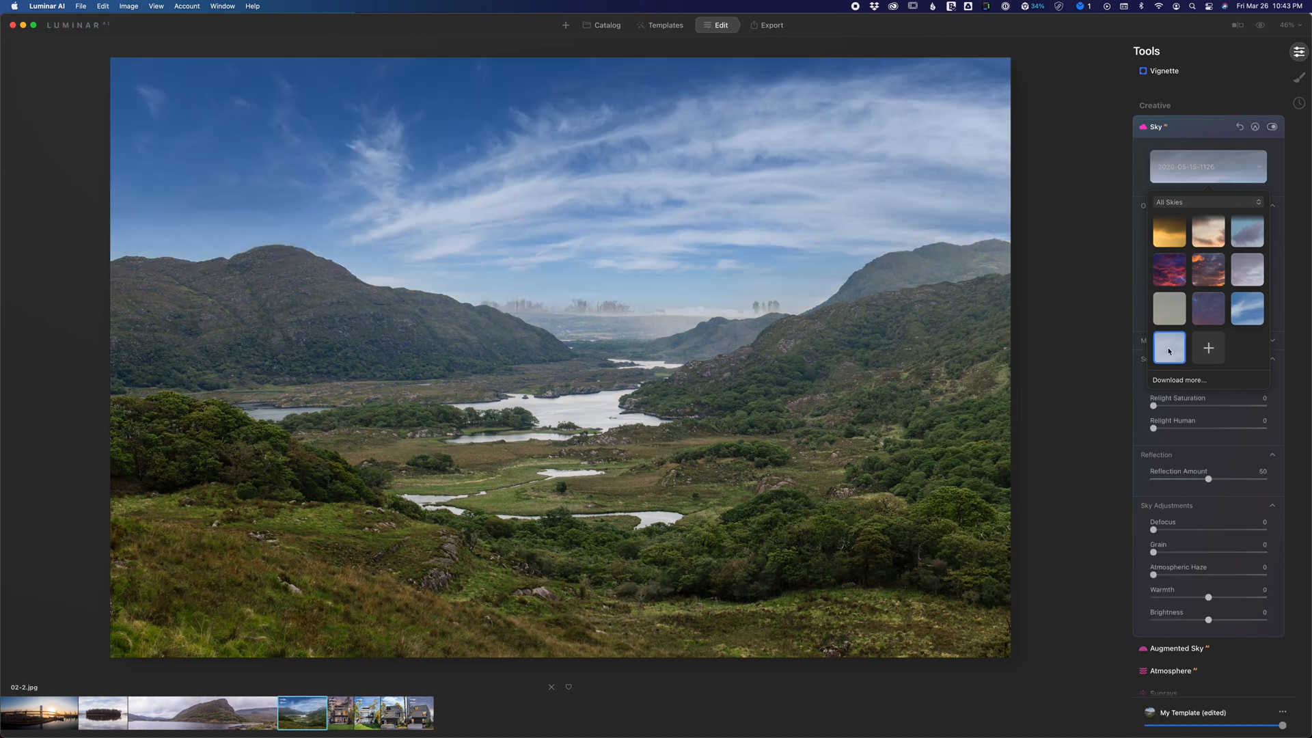
click(1087, 291)
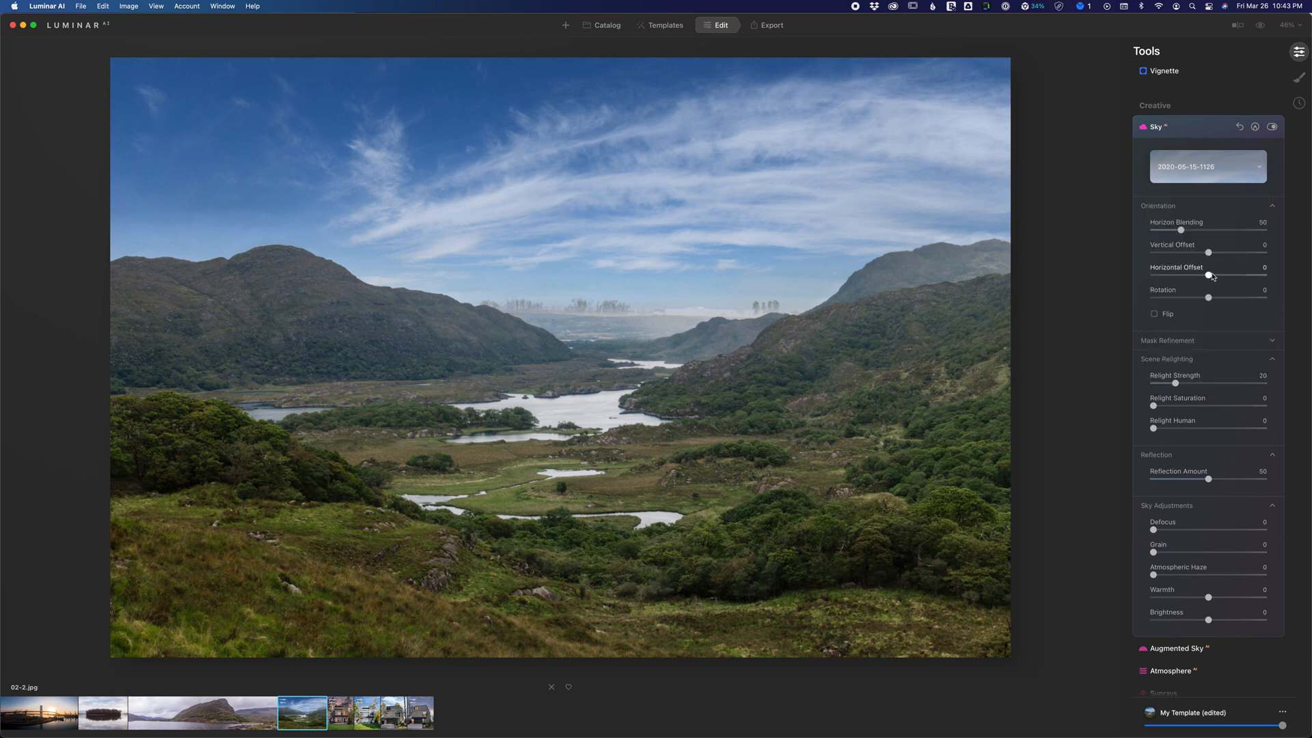
drag(1208, 253, 1203, 254)
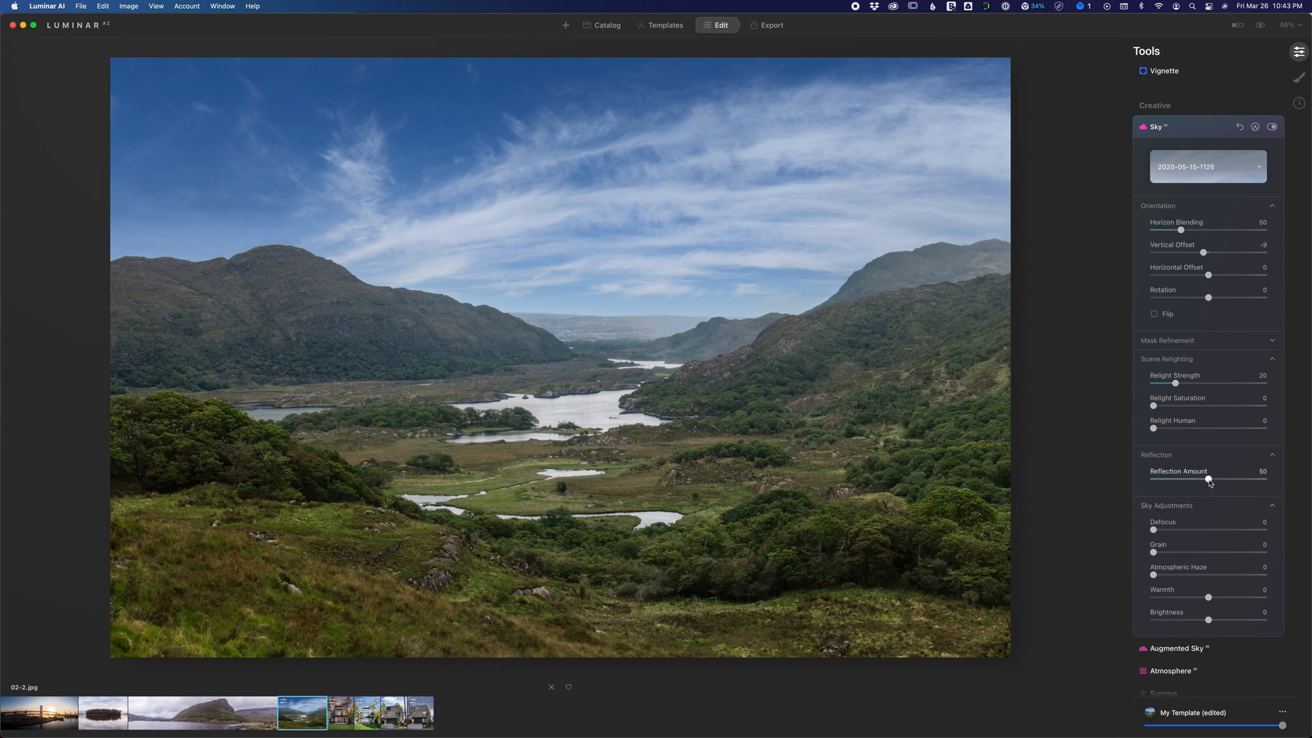
mouse_move(1208, 479)
mouse_down()
mouse_move(1247, 480)
mouse_move(1221, 479)
mouse_up()
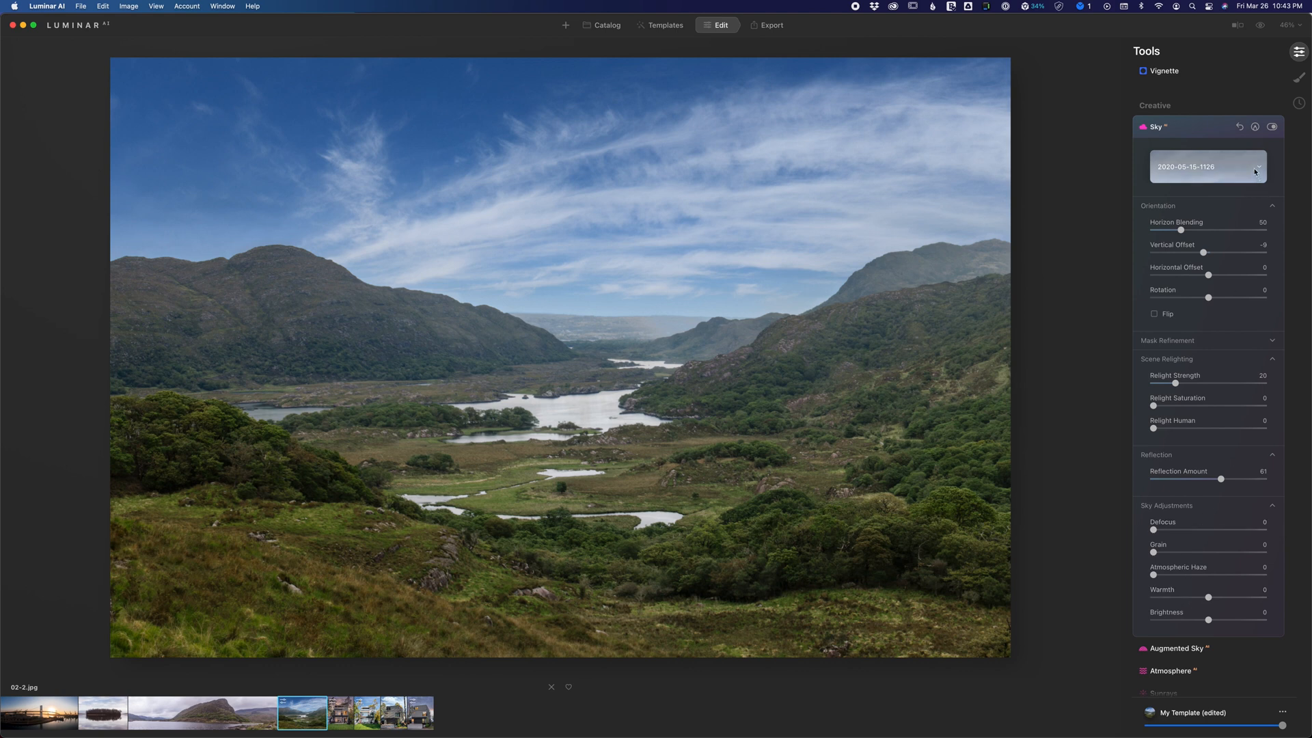
click(1255, 172)
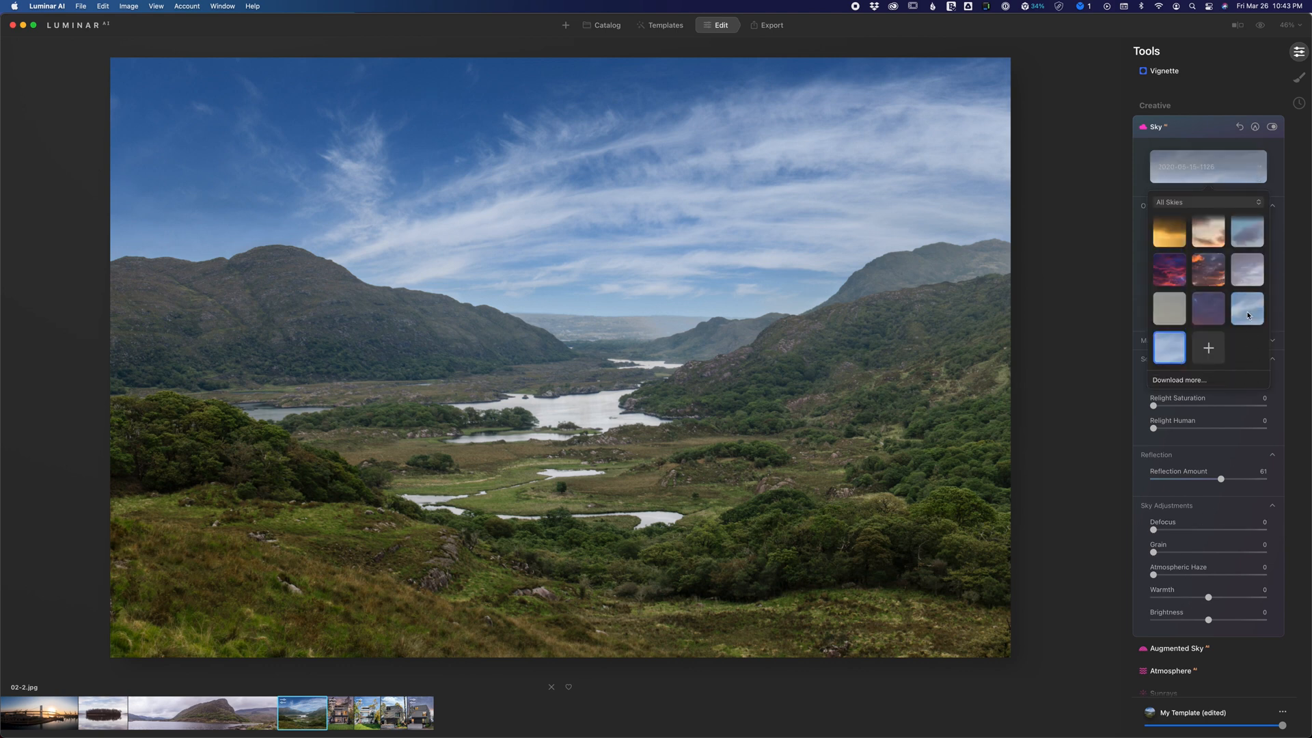
click(1244, 272)
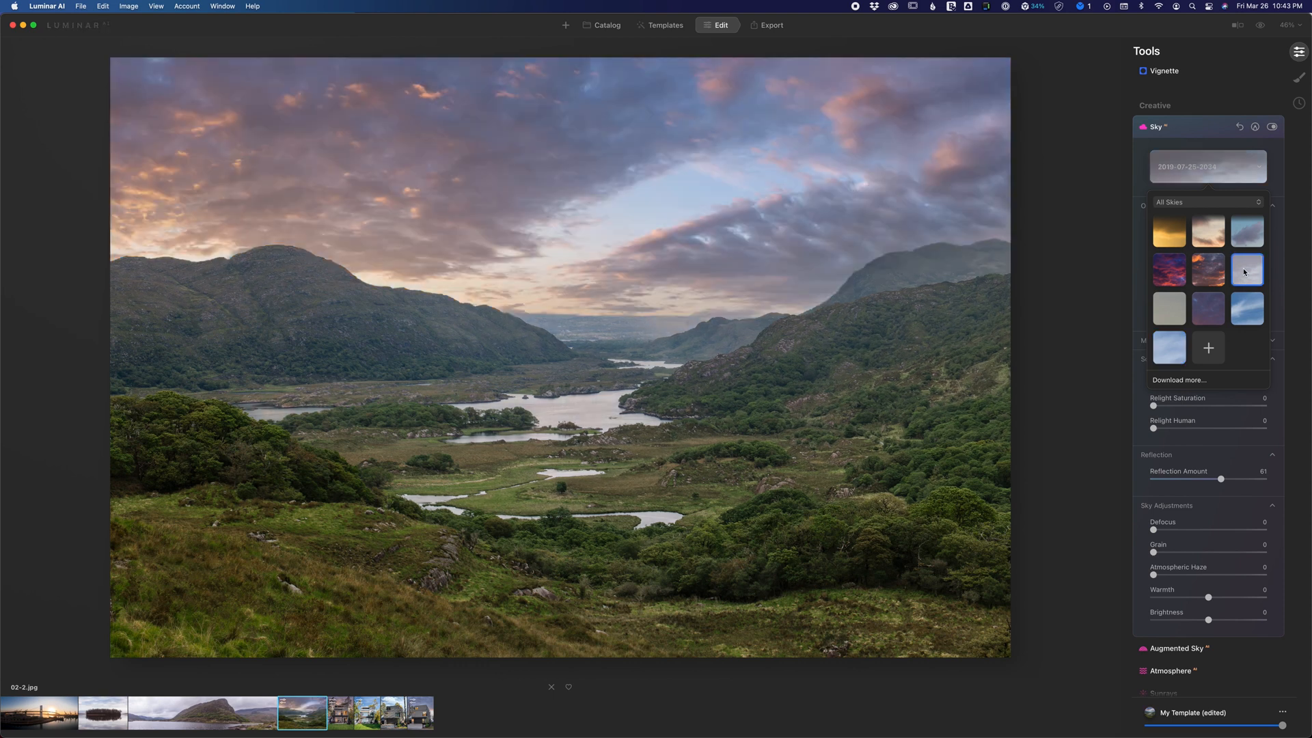
click(1118, 420)
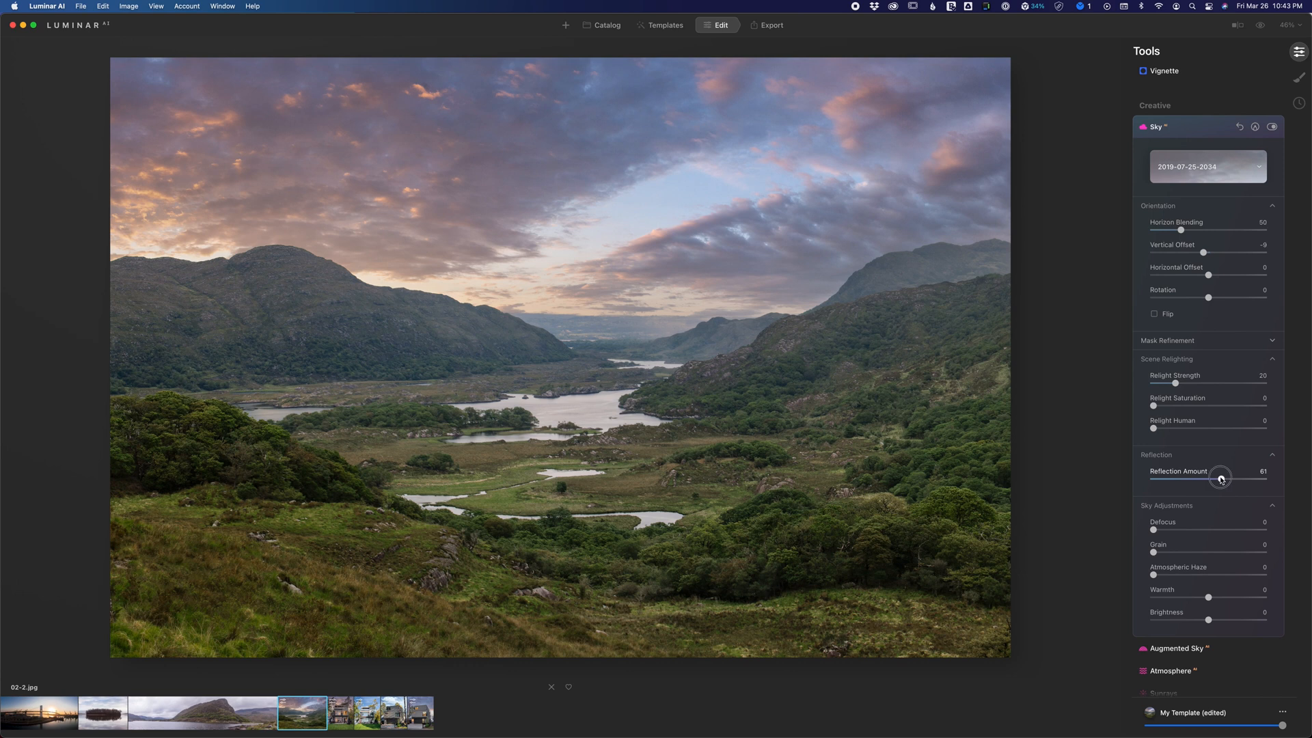
Set the Reflection Amount to 100, the Relight Saturation to 99 and the Relight Strength to 55.
drag(1221, 479, 1279, 469)
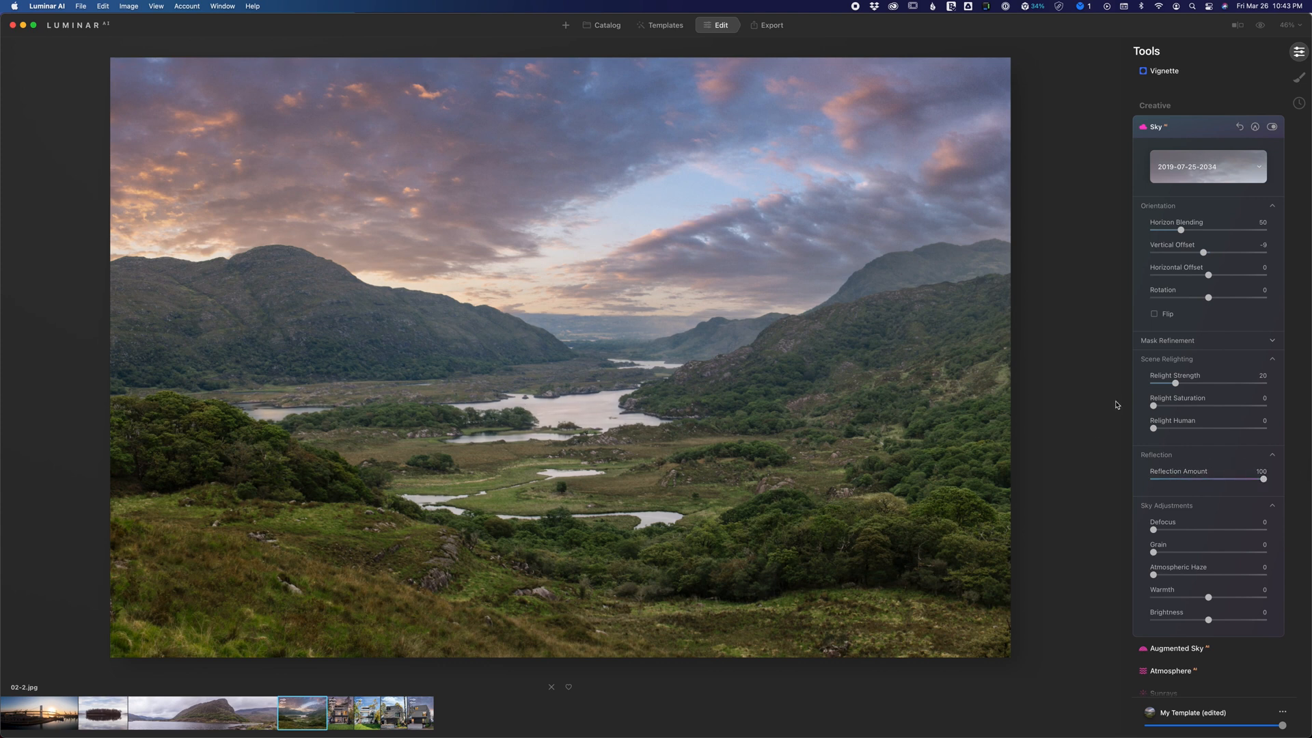
drag(1154, 406, 1272, 409)
drag(1155, 428, 1110, 416)
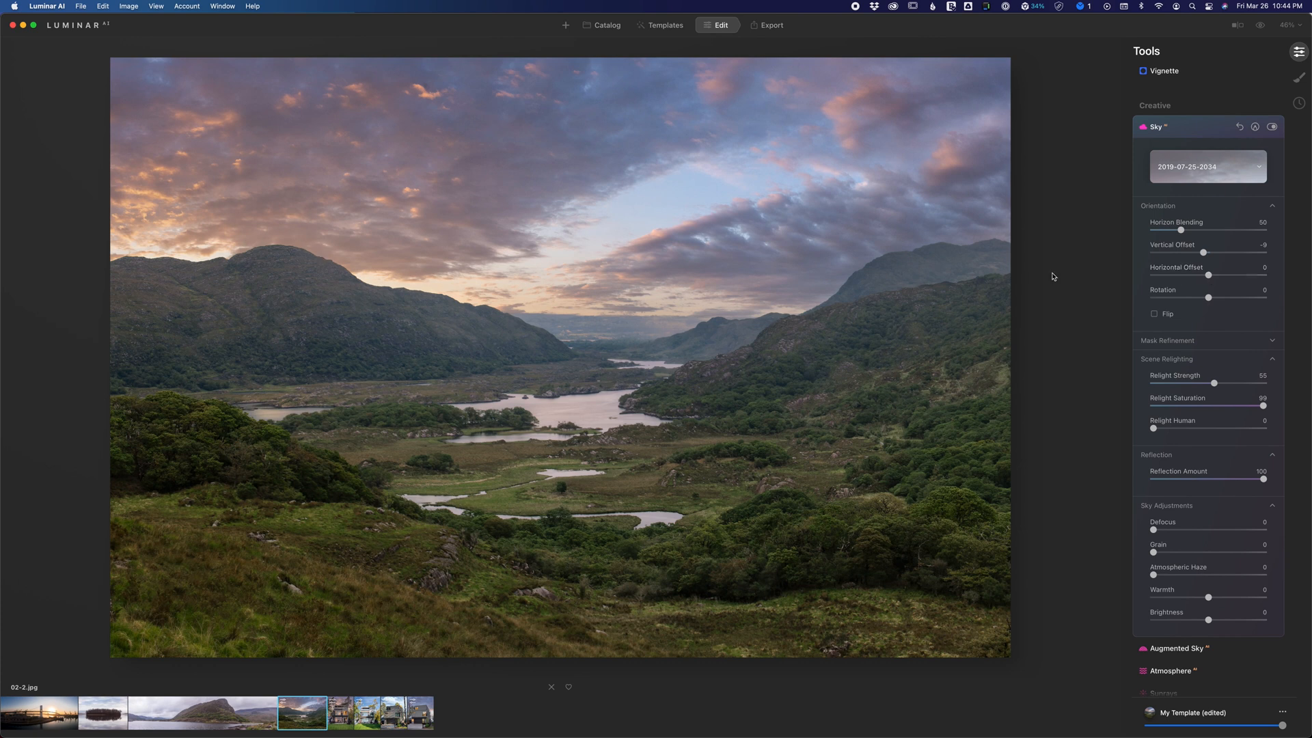
Reposition the sunset sky with Horizontal Offset 15 and Vertical Offset -8, and set the sky's Warmth to -7.
mouse_move(1209, 275)
mouse_down()
mouse_move(1243, 271)
mouse_move(1231, 271)
mouse_up()
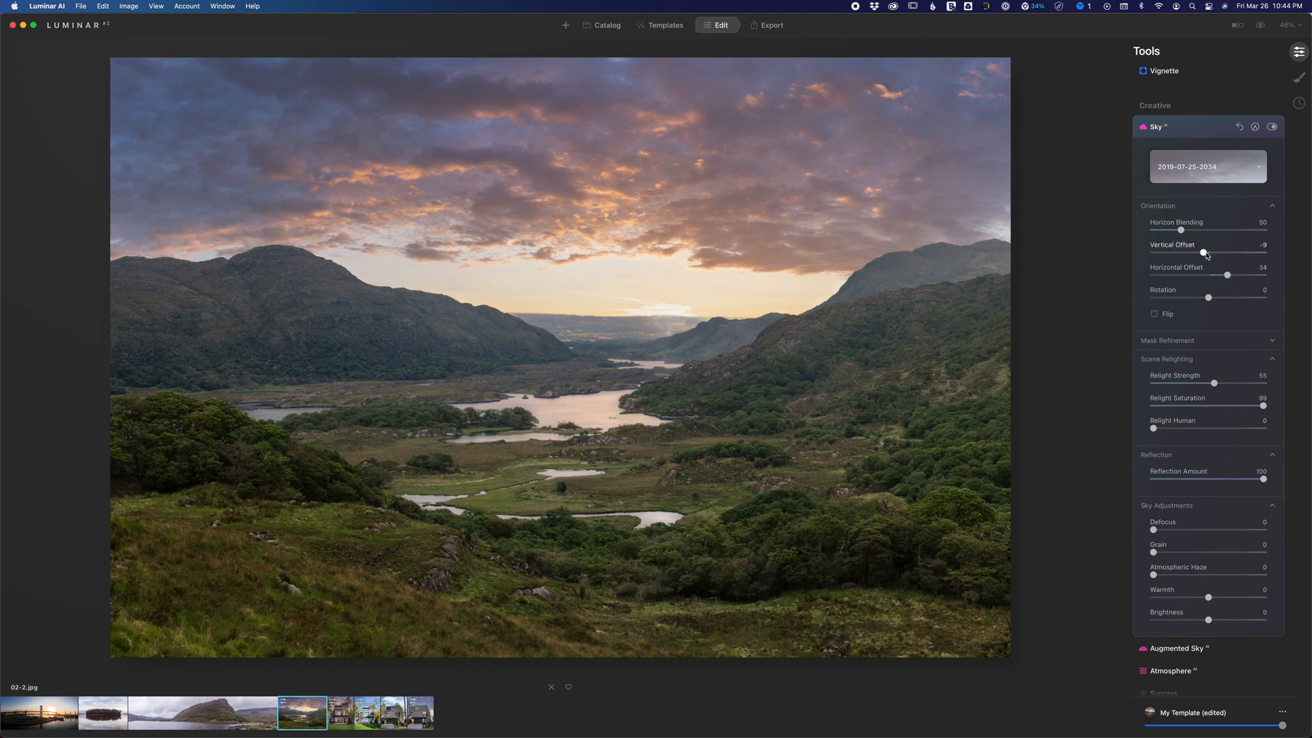
drag(1204, 252, 1216, 275)
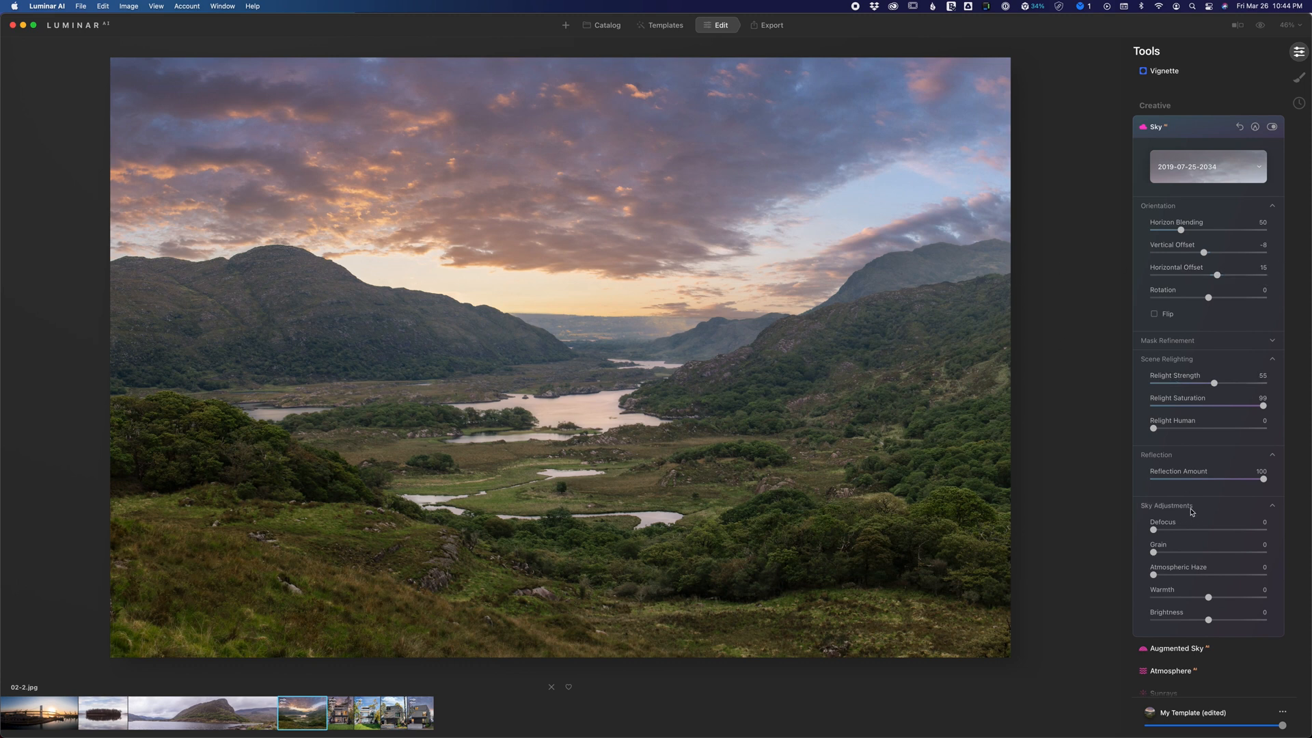
mouse_move(1208, 597)
mouse_down()
mouse_move(1221, 599)
mouse_move(1166, 600)
mouse_move(1205, 600)
mouse_up()
Warm the overall white balance of 02-2.jpg with the Light tool's Temperature.
scroll(1200, 131, up, 8)
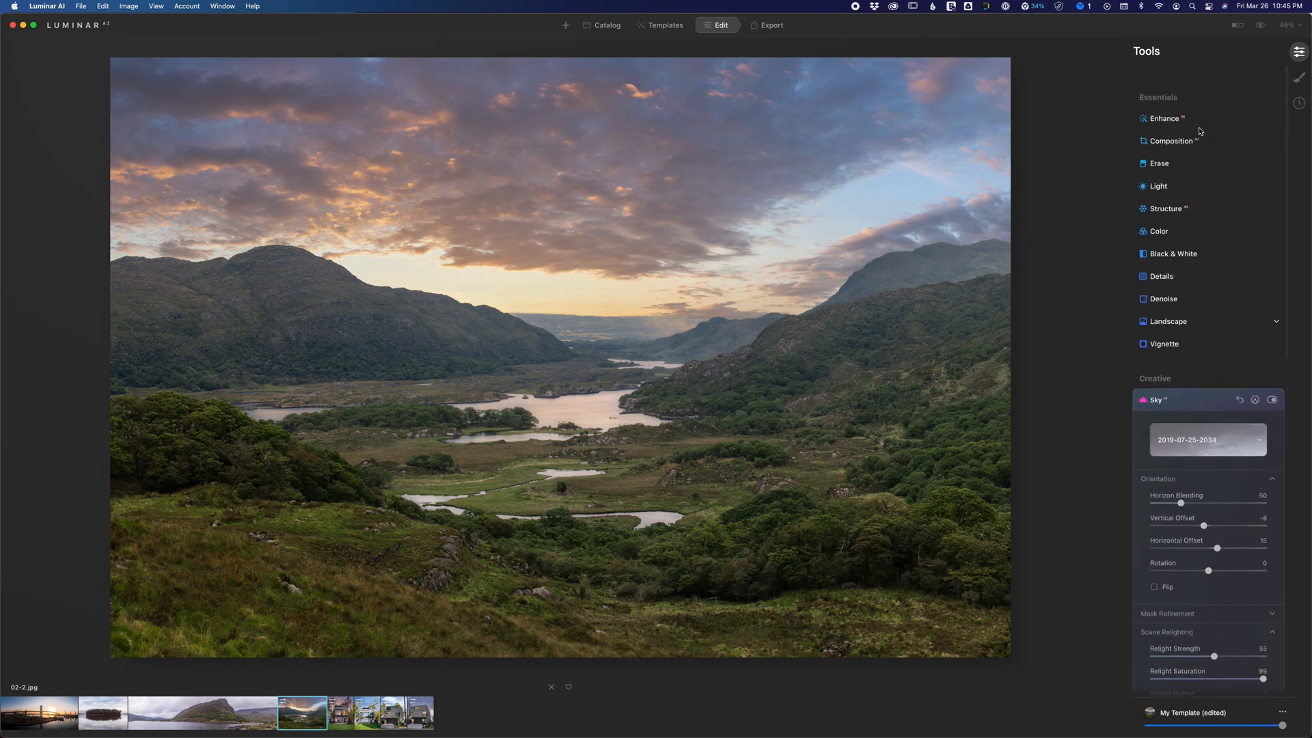
click(1193, 99)
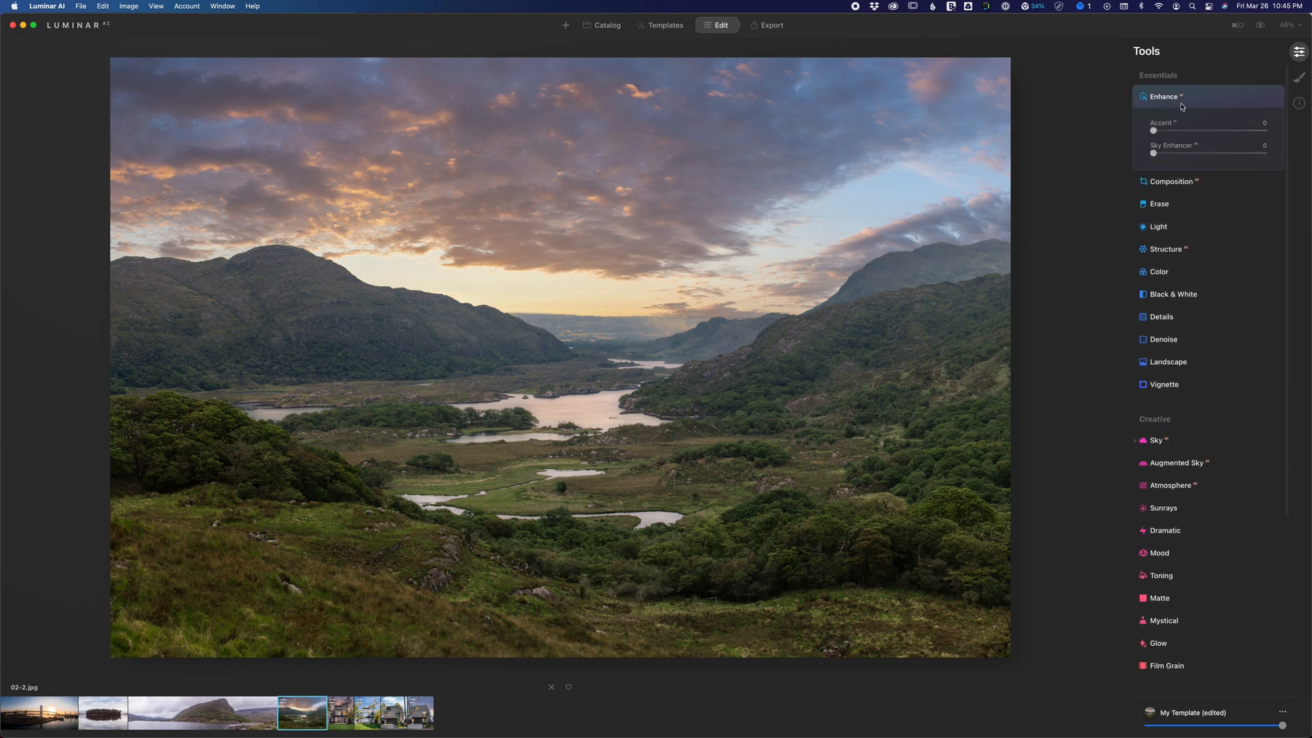
scroll(1193, 100, down, 1)
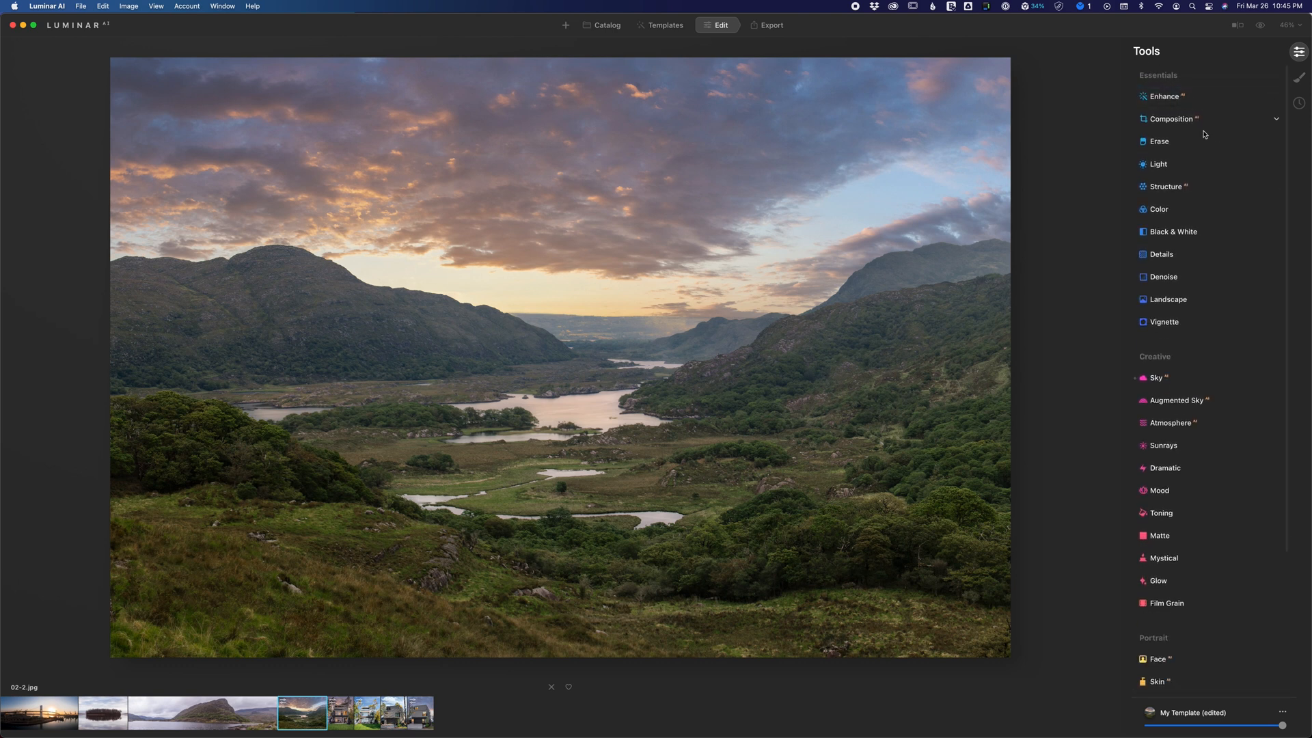
click(1195, 211)
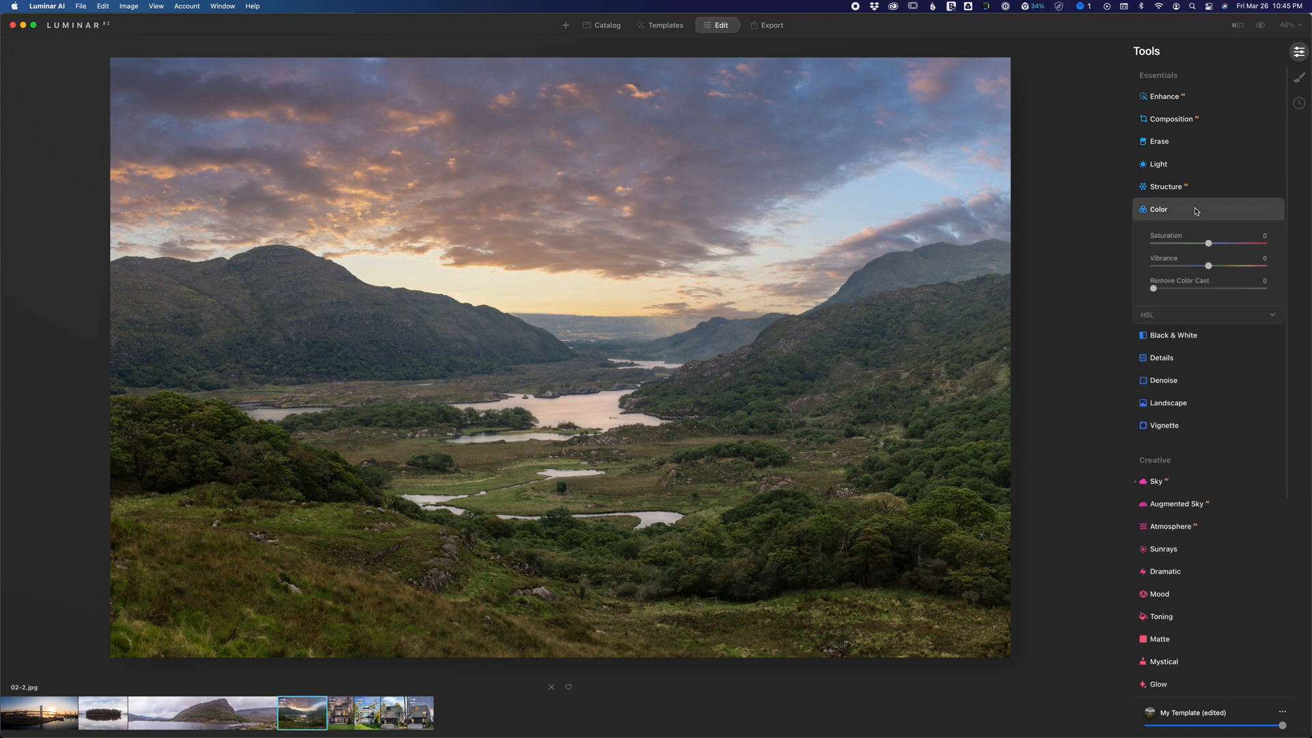
click(1193, 208)
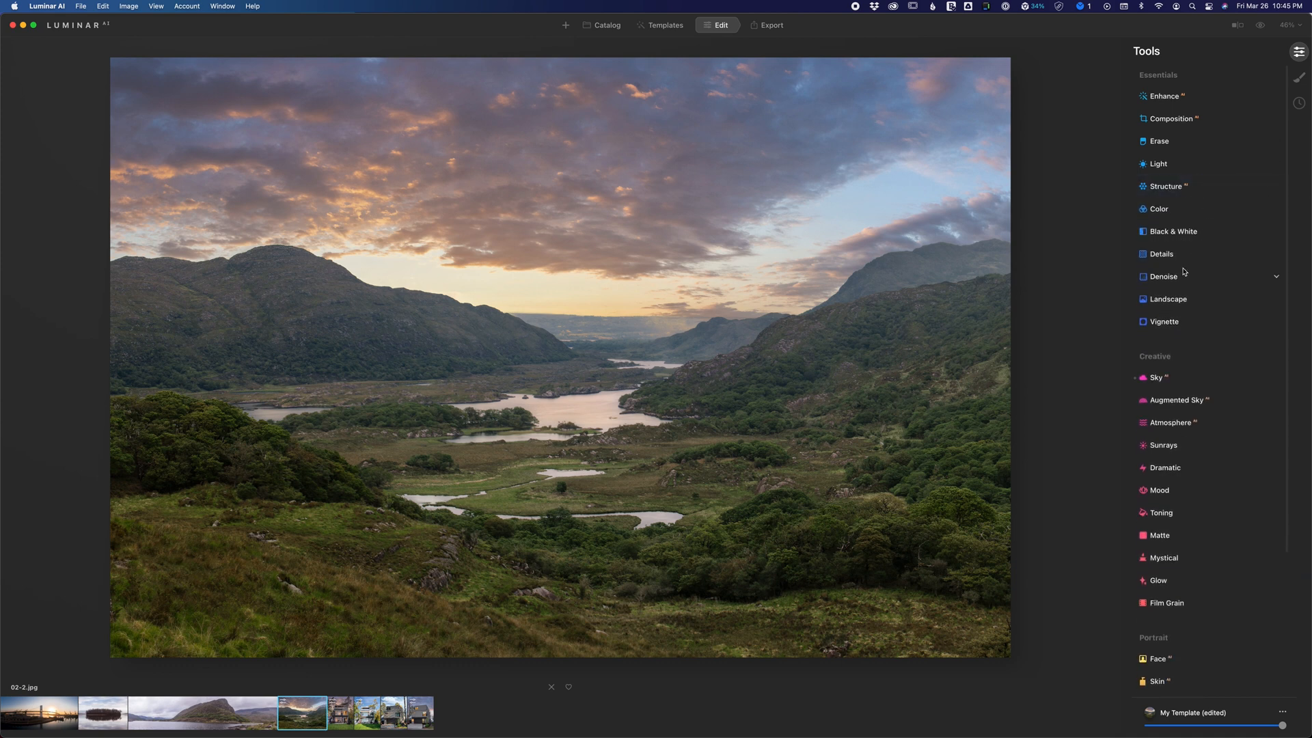
click(1177, 171)
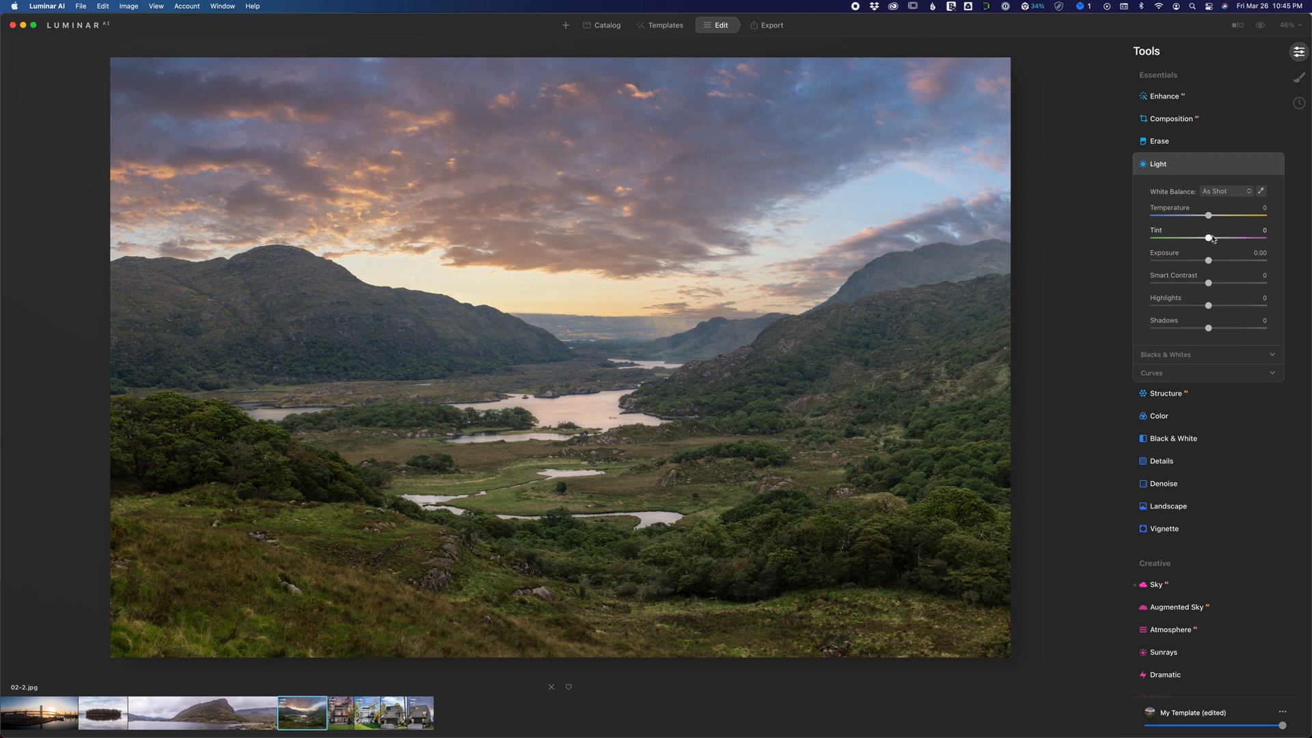
mouse_move(1209, 239)
mouse_down()
mouse_move(1210, 215)
mouse_move(1223, 215)
mouse_move(1169, 220)
mouse_move(1219, 215)
mouse_up()
click(1189, 394)
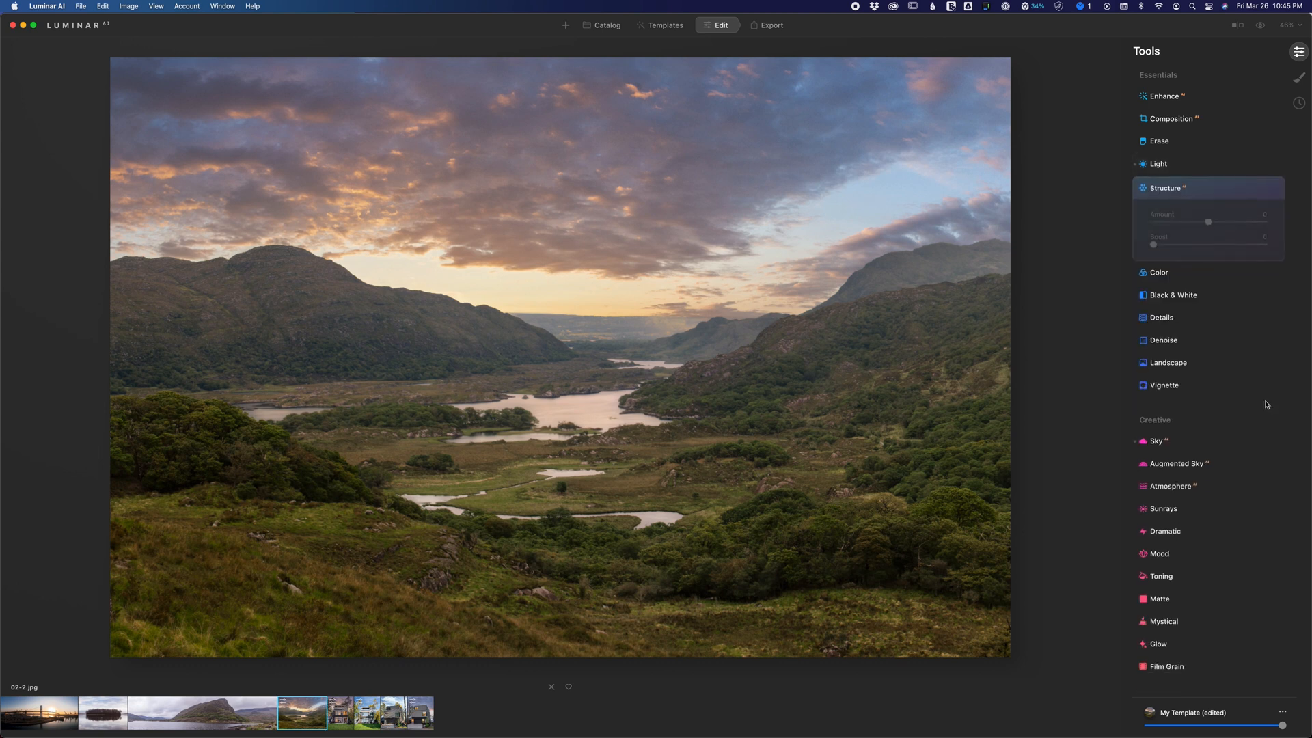
Set the sunset sky's Atmospheric Haze to 30 and its Warmth to 1.
click(1179, 445)
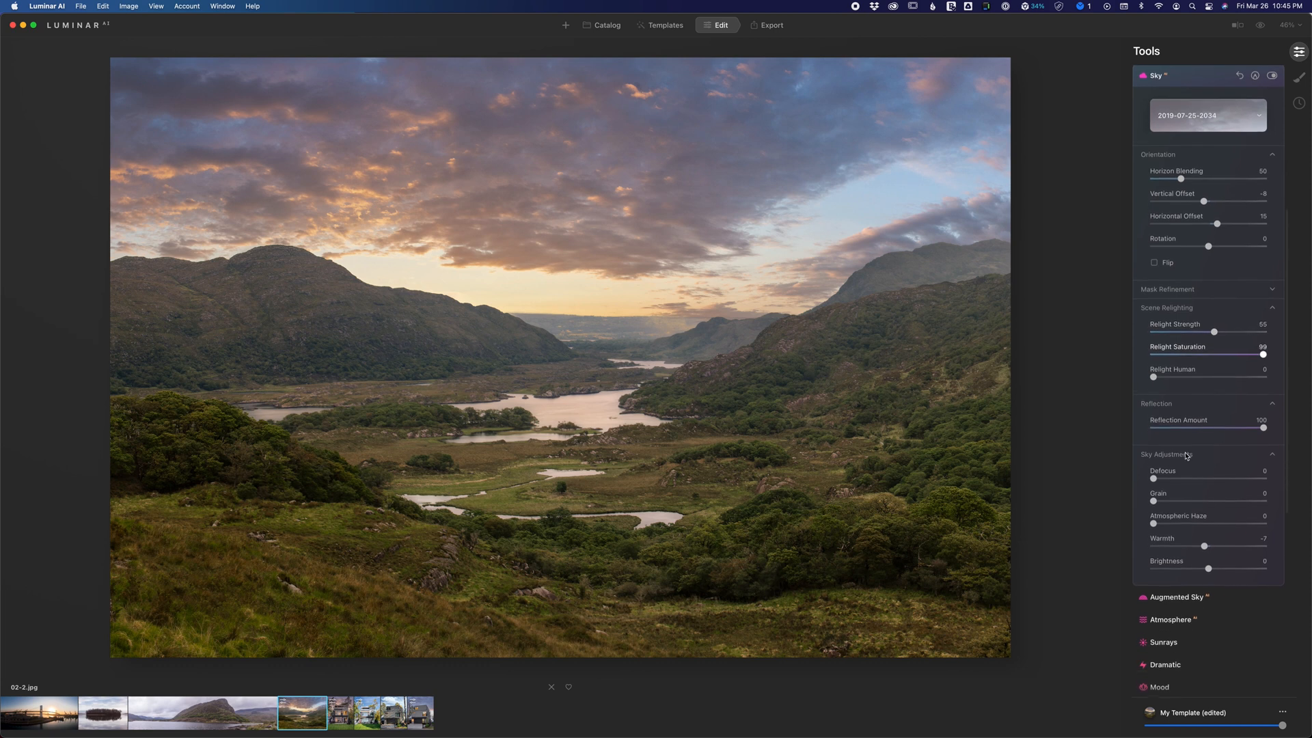
drag(1154, 519, 1187, 521)
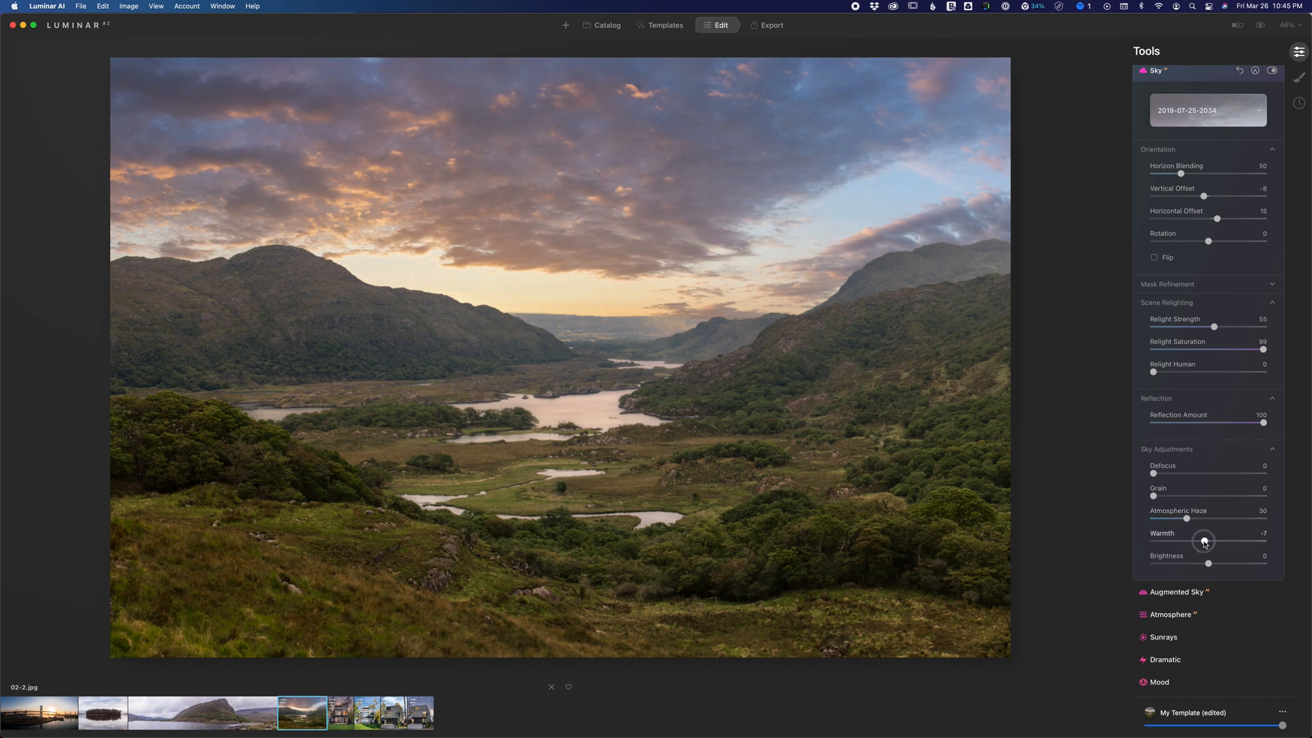
double_click(1209, 542)
Compare 02-2.jpg with and without the sky replacement.
click(1271, 71)
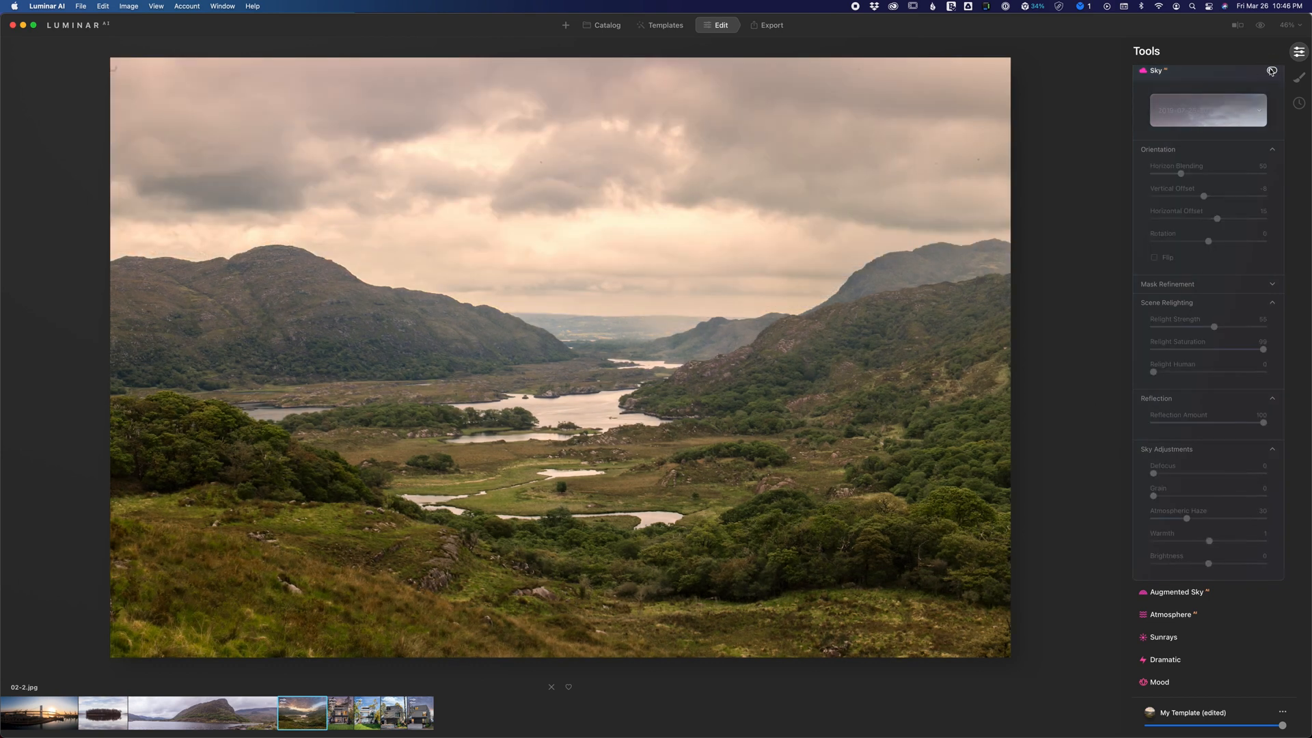
click(1271, 71)
click(1271, 71)
click(1272, 71)
click(1272, 71)
click(1271, 71)
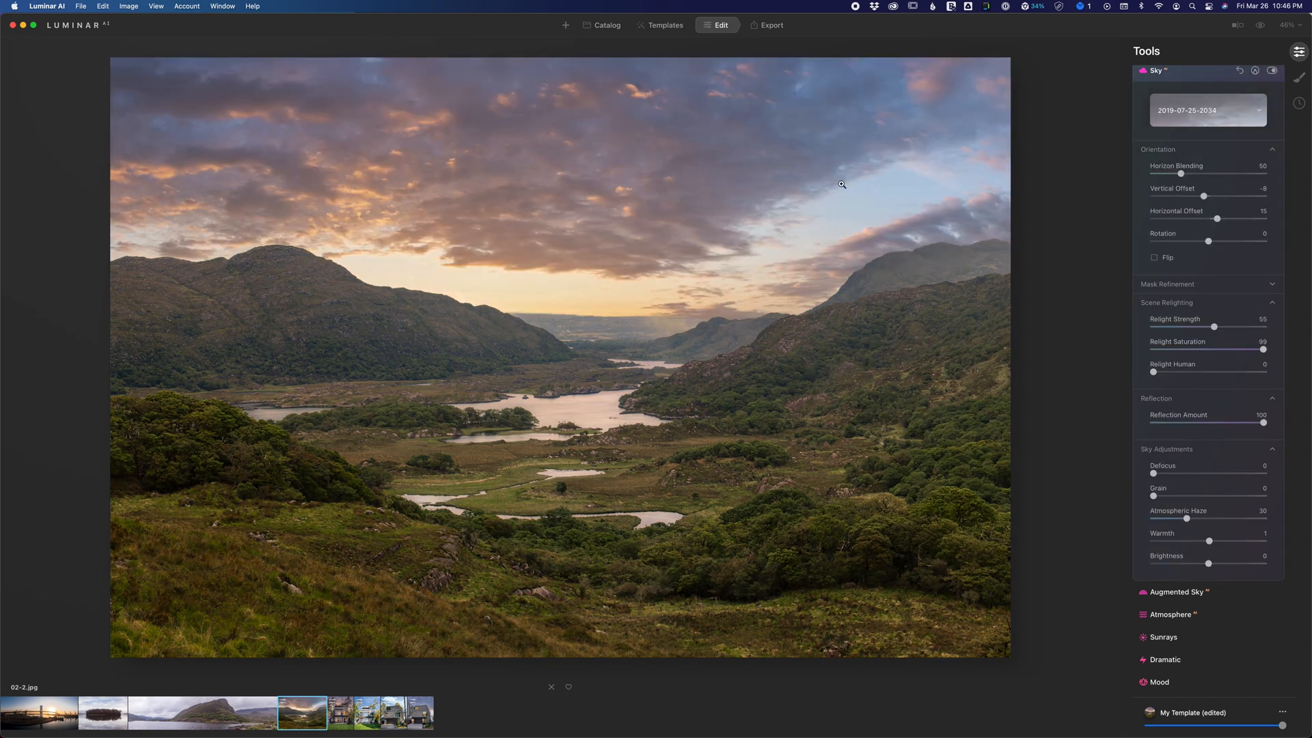
click(1272, 71)
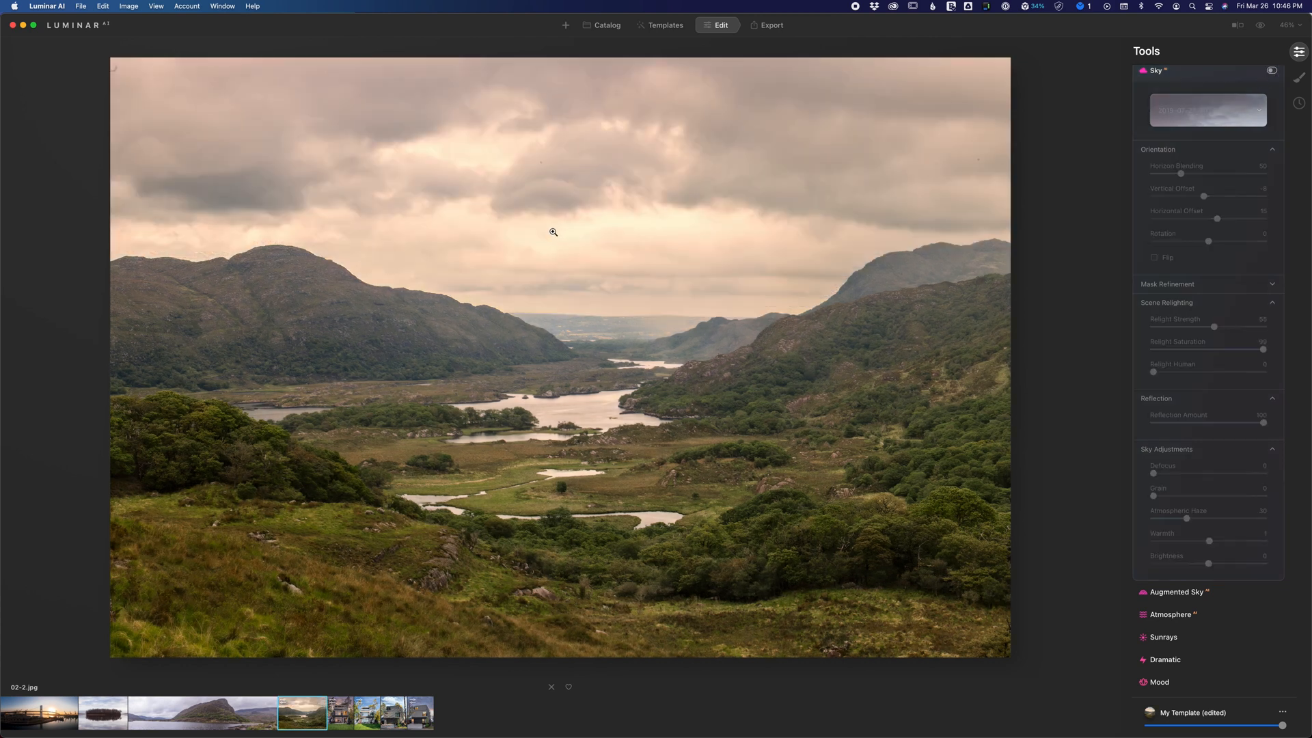
click(1271, 71)
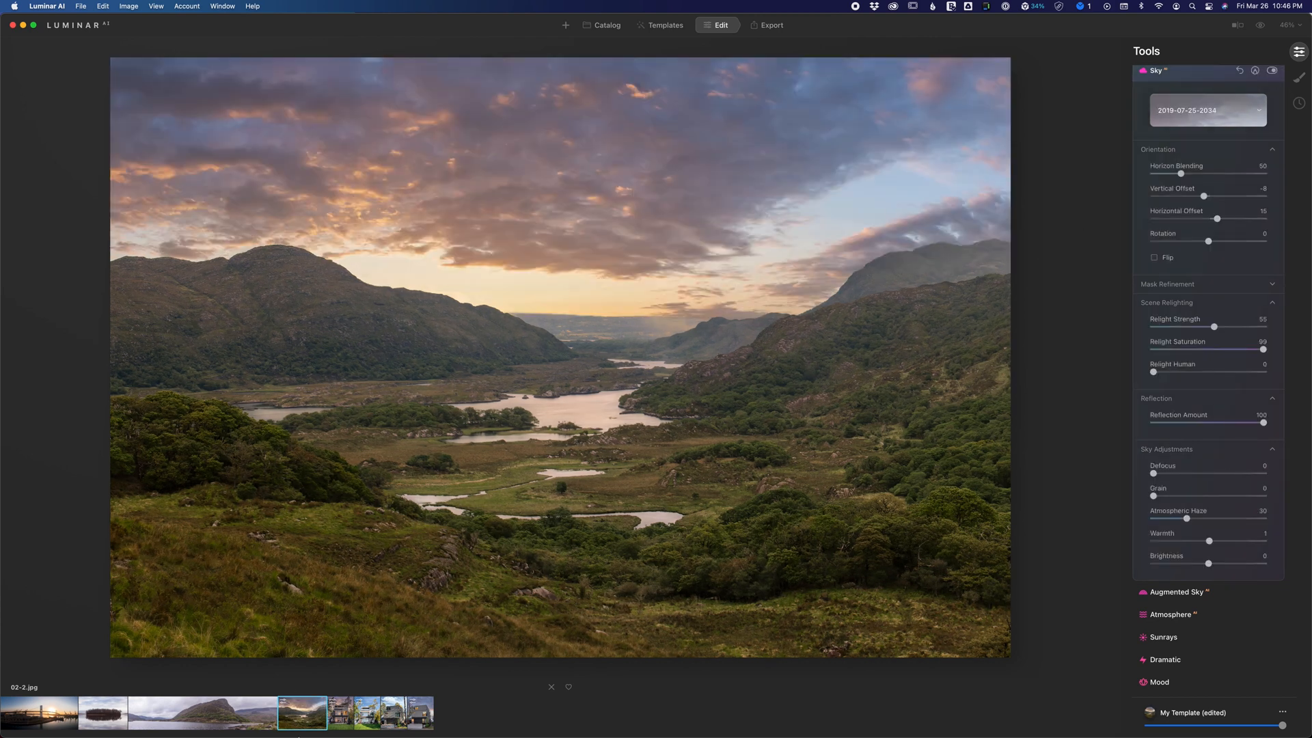
Switch to the lake-and-mountain panorama 01-2.jpg for editing.
click(181, 720)
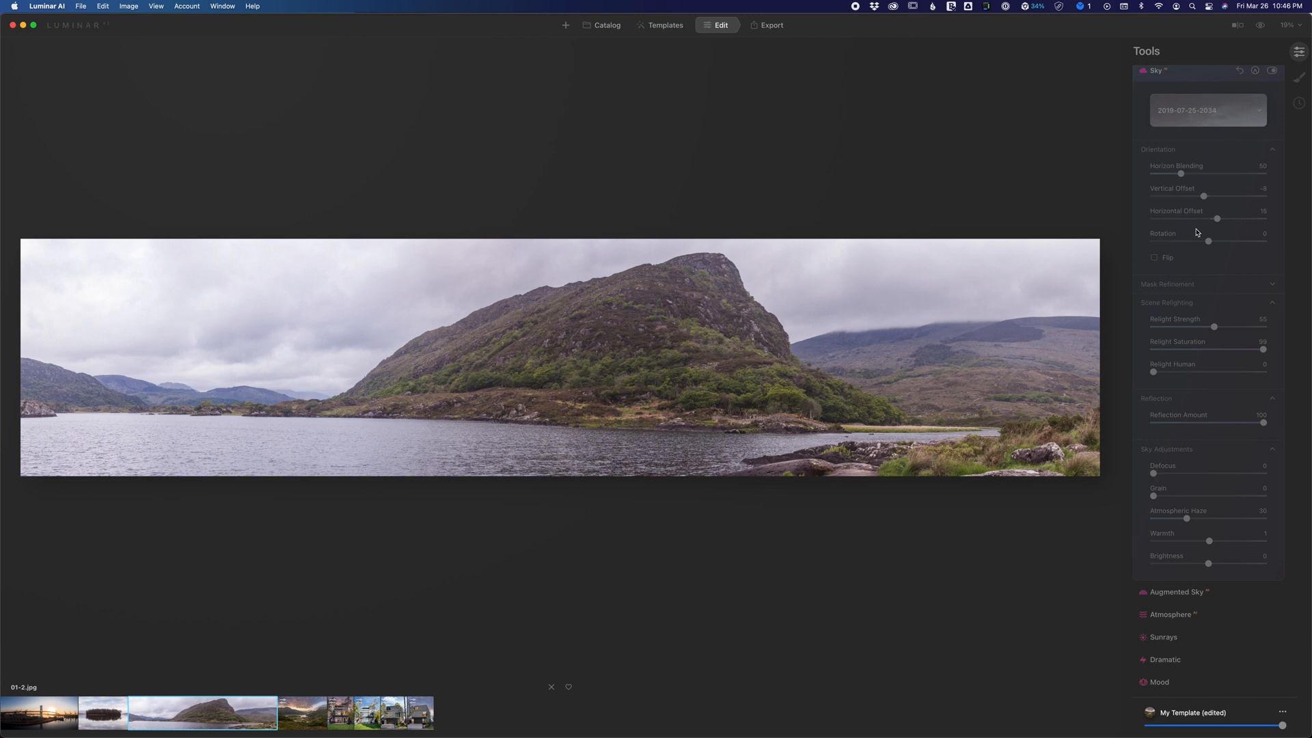
scroll(1258, 136, up, 3)
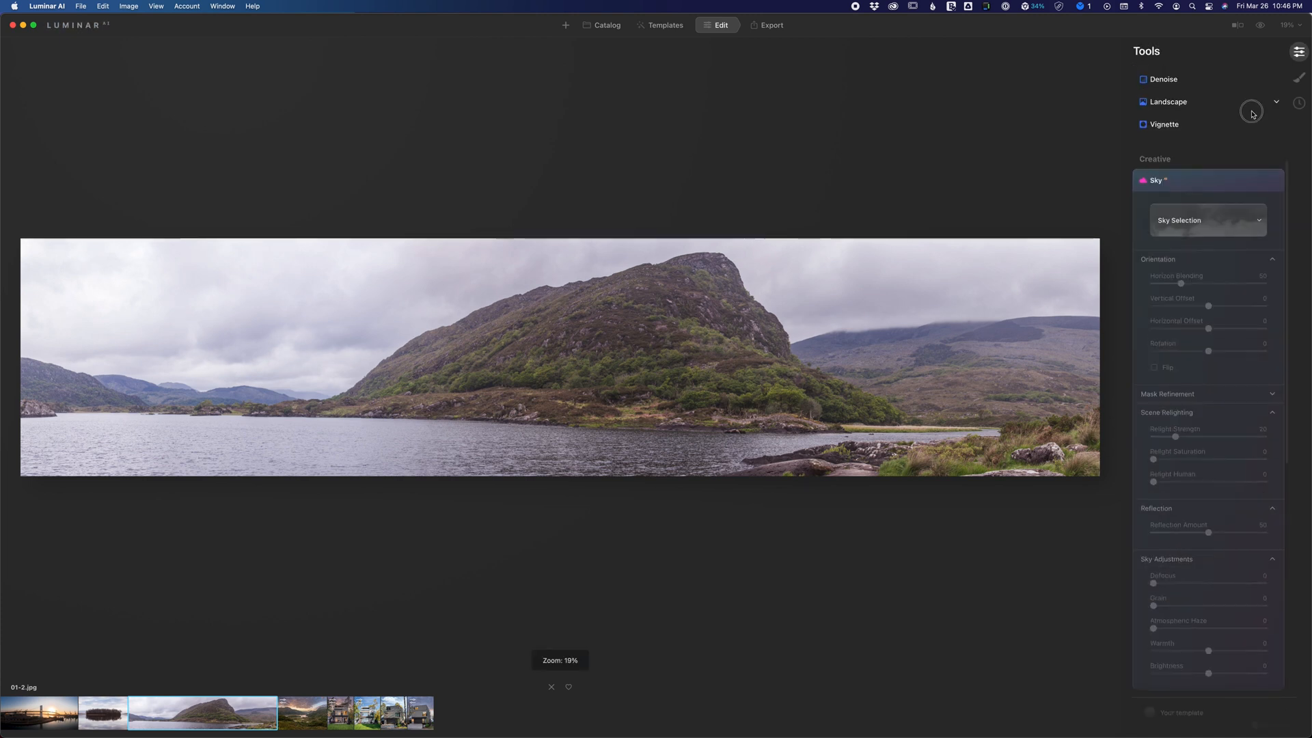
click(1231, 104)
click(1231, 108)
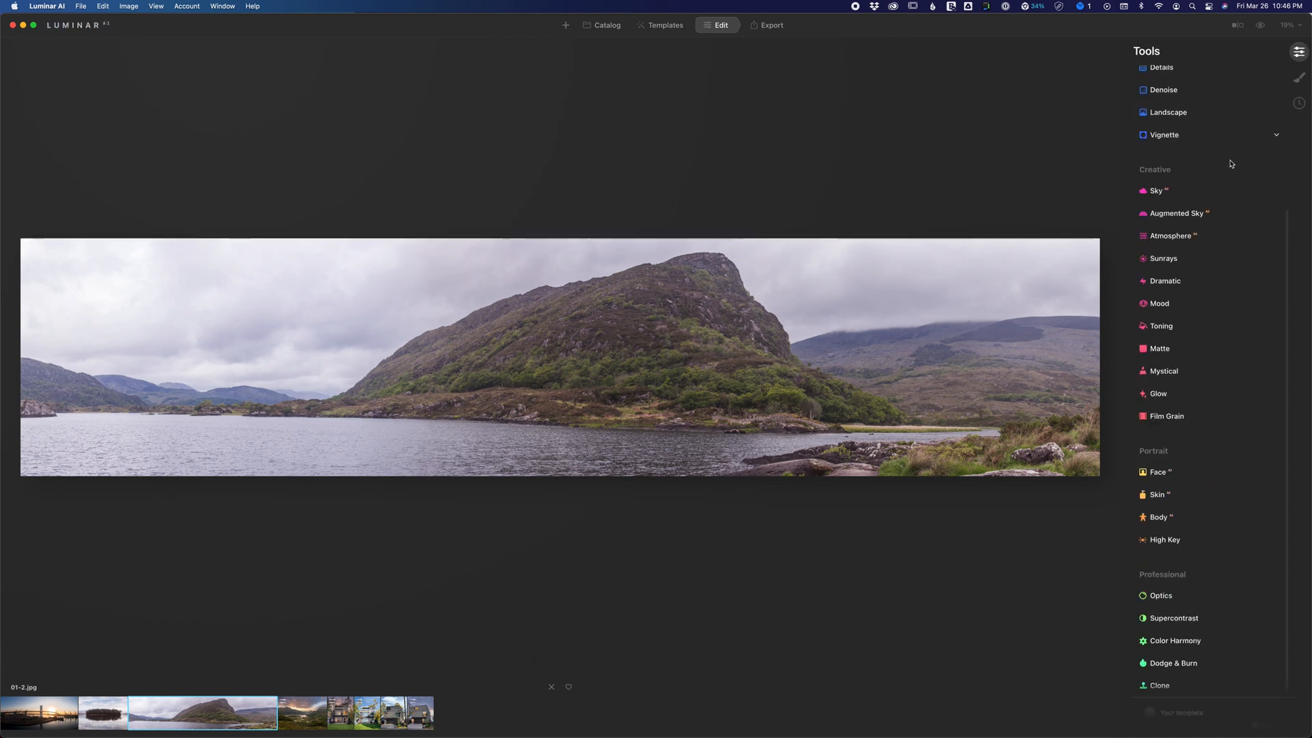
click(1224, 214)
click(1262, 243)
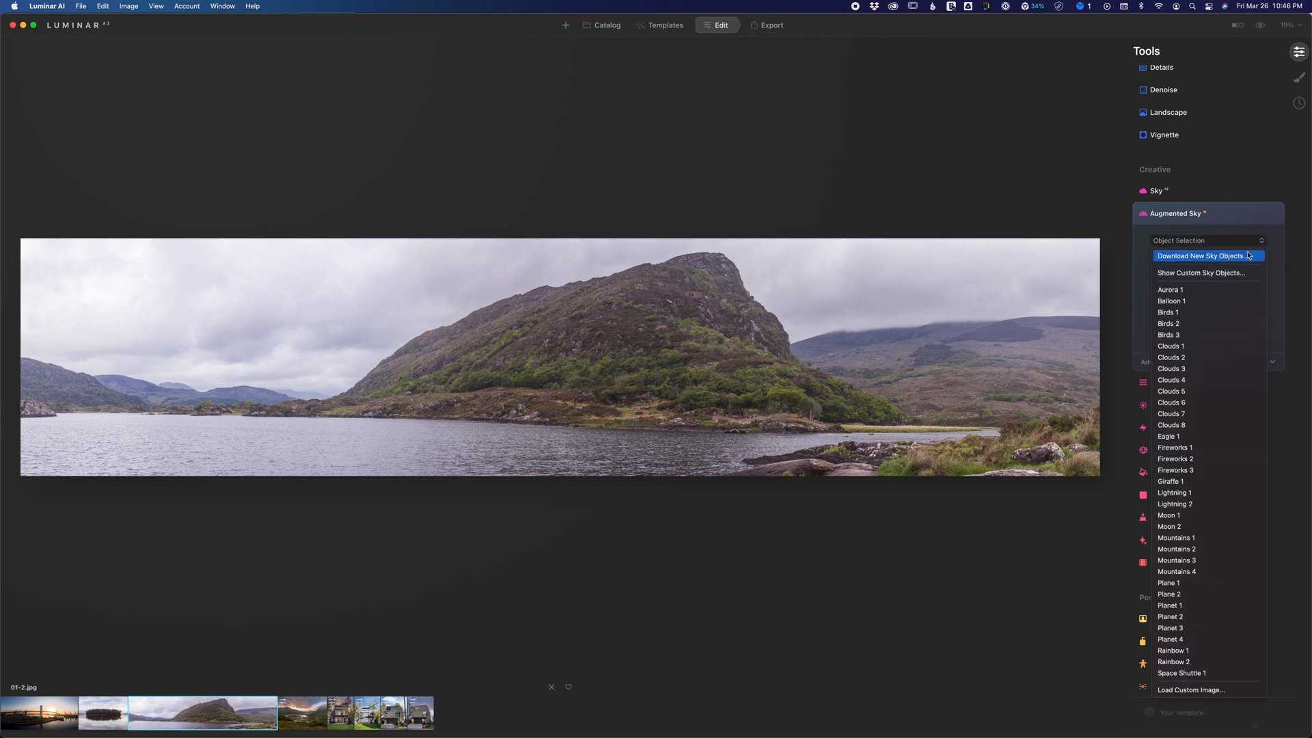
click(1237, 216)
click(1222, 191)
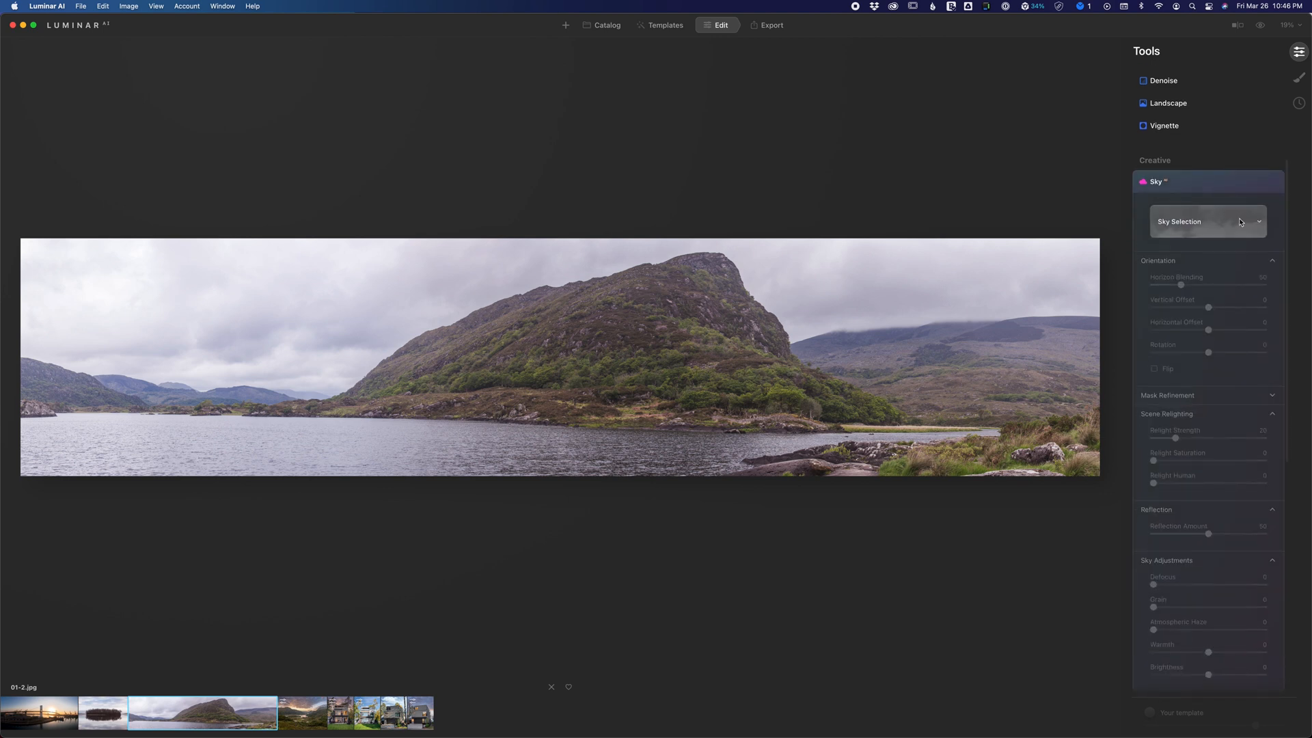
click(1240, 222)
click(1246, 328)
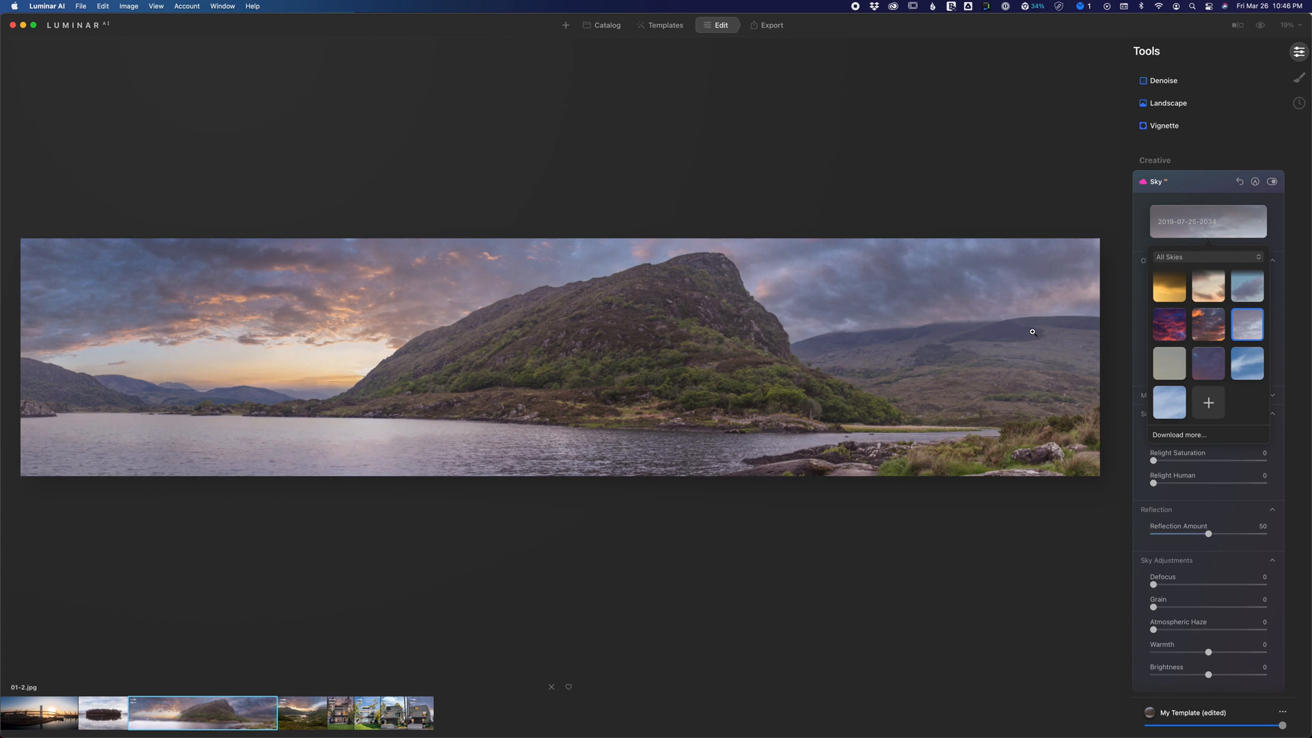
click(1248, 226)
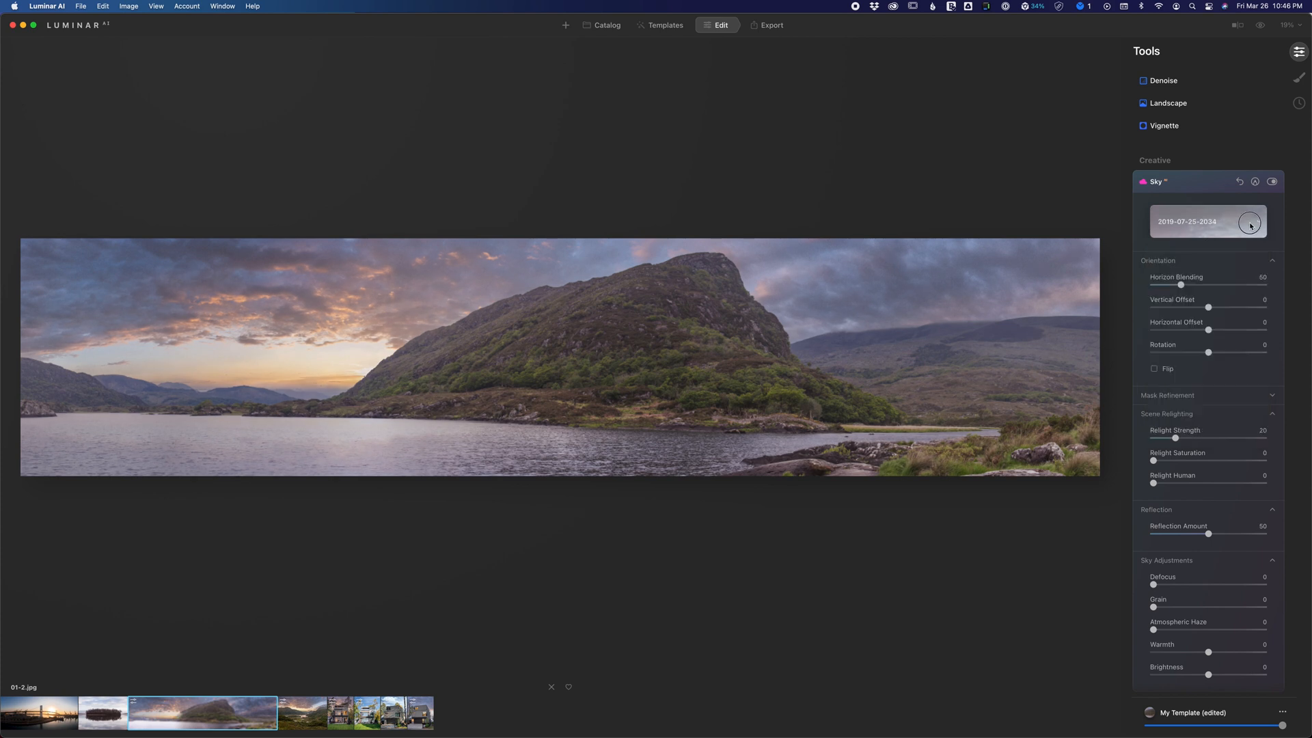
drag(1208, 330, 1212, 332)
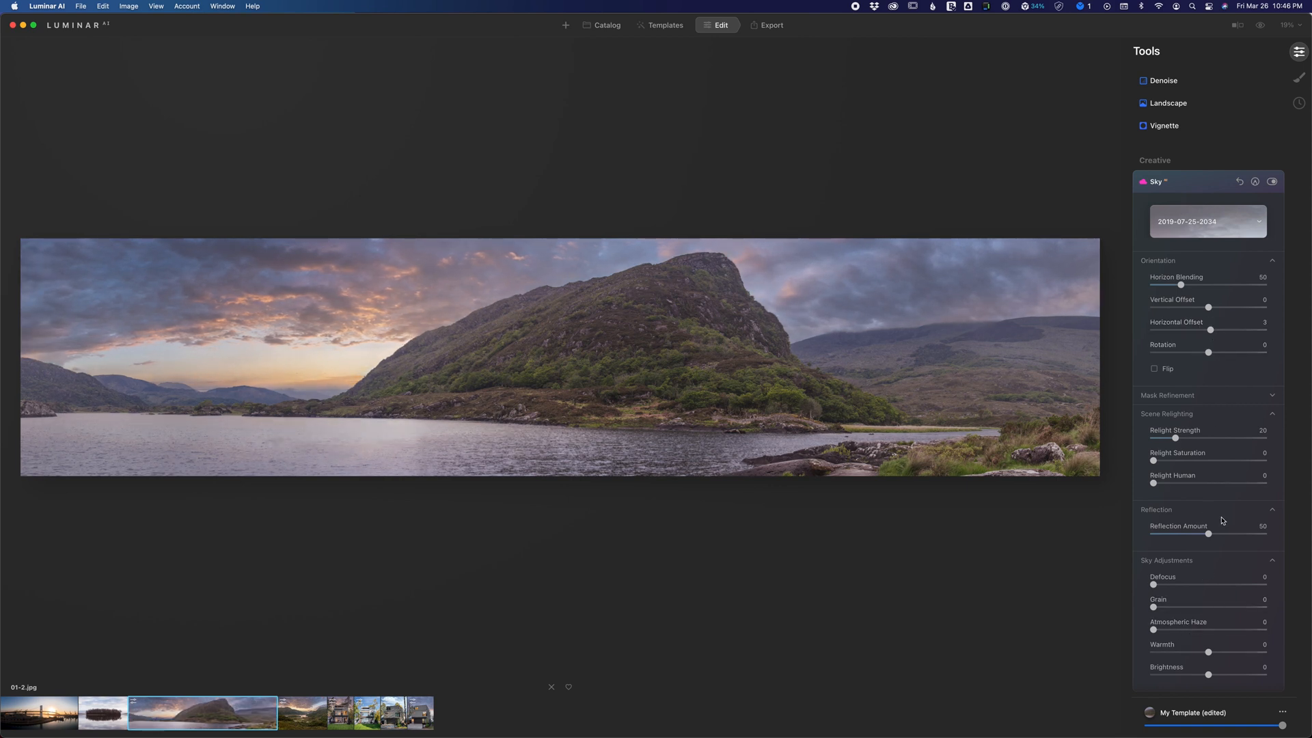
Warm the white balance of 01-2.jpg with the Light tool, using Temperature 18 and Tint 7.
scroll(1217, 100, up, 5)
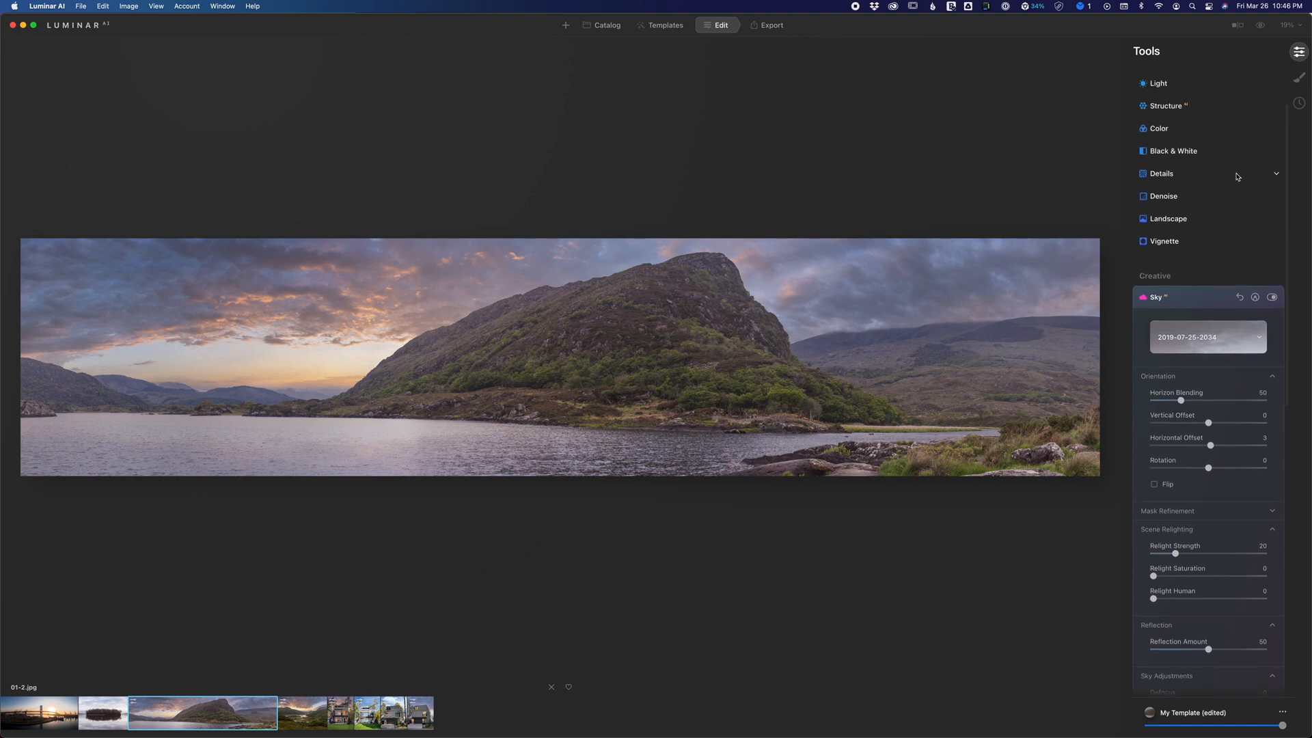
click(1193, 180)
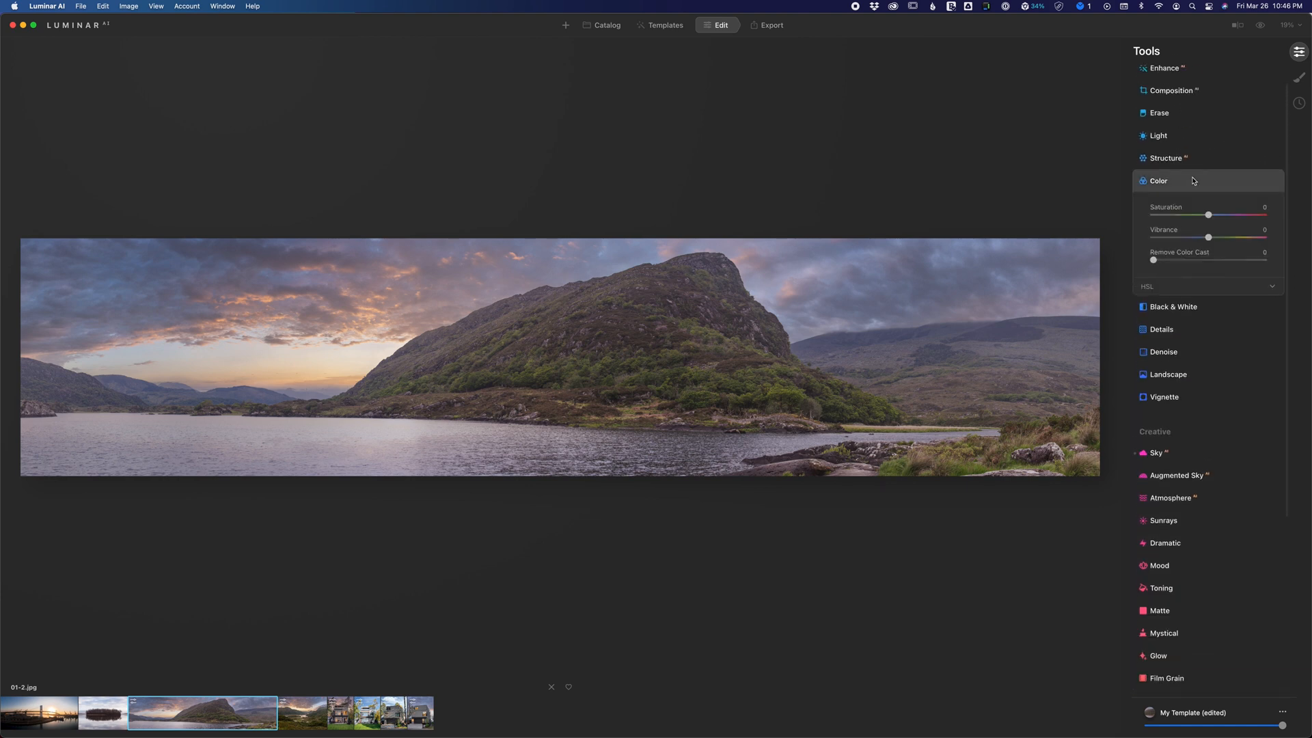
click(1193, 180)
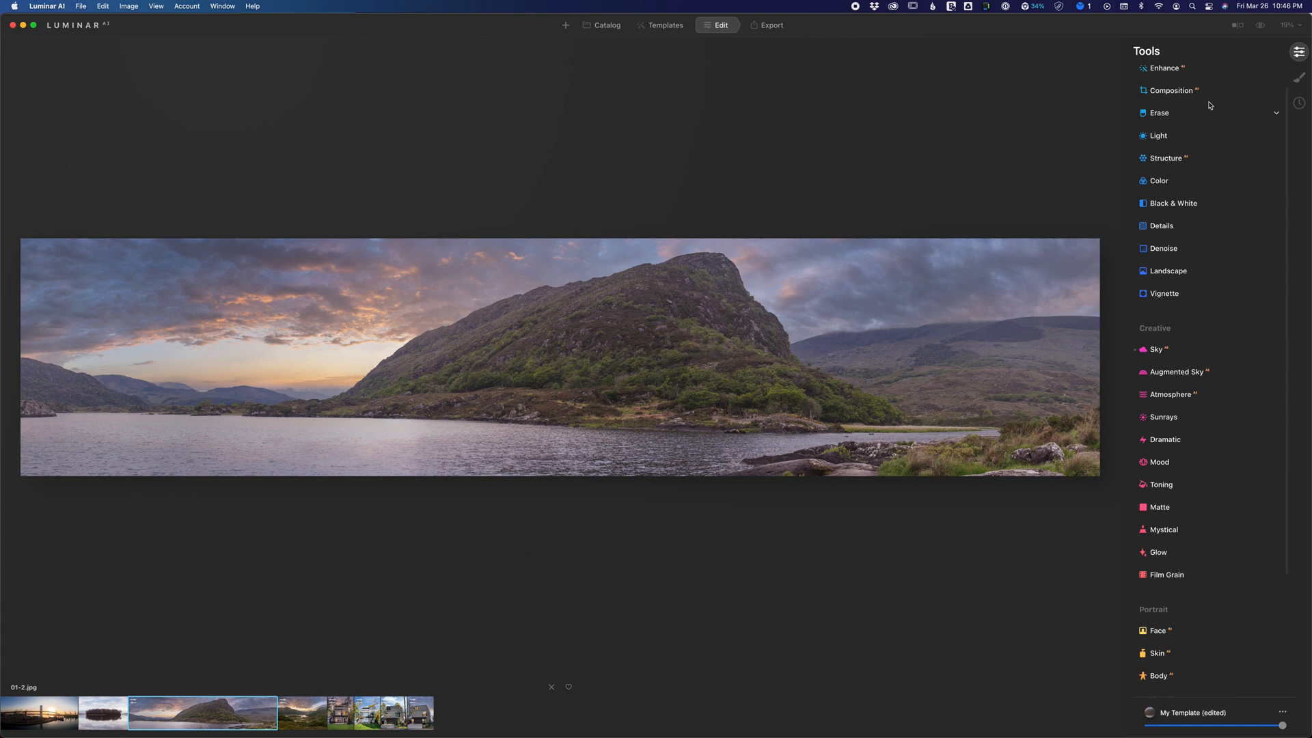
click(1188, 138)
drag(1210, 188, 1217, 212)
drag(1215, 188, 1222, 189)
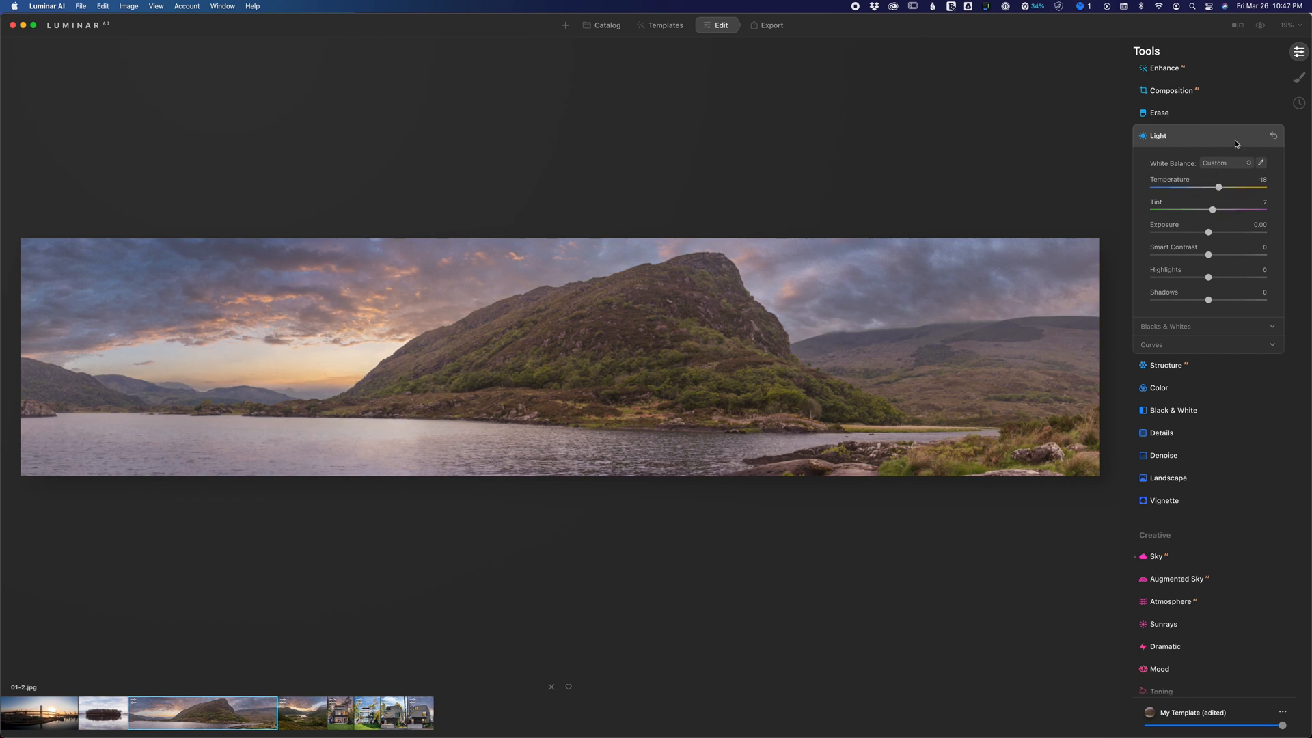
click(1215, 135)
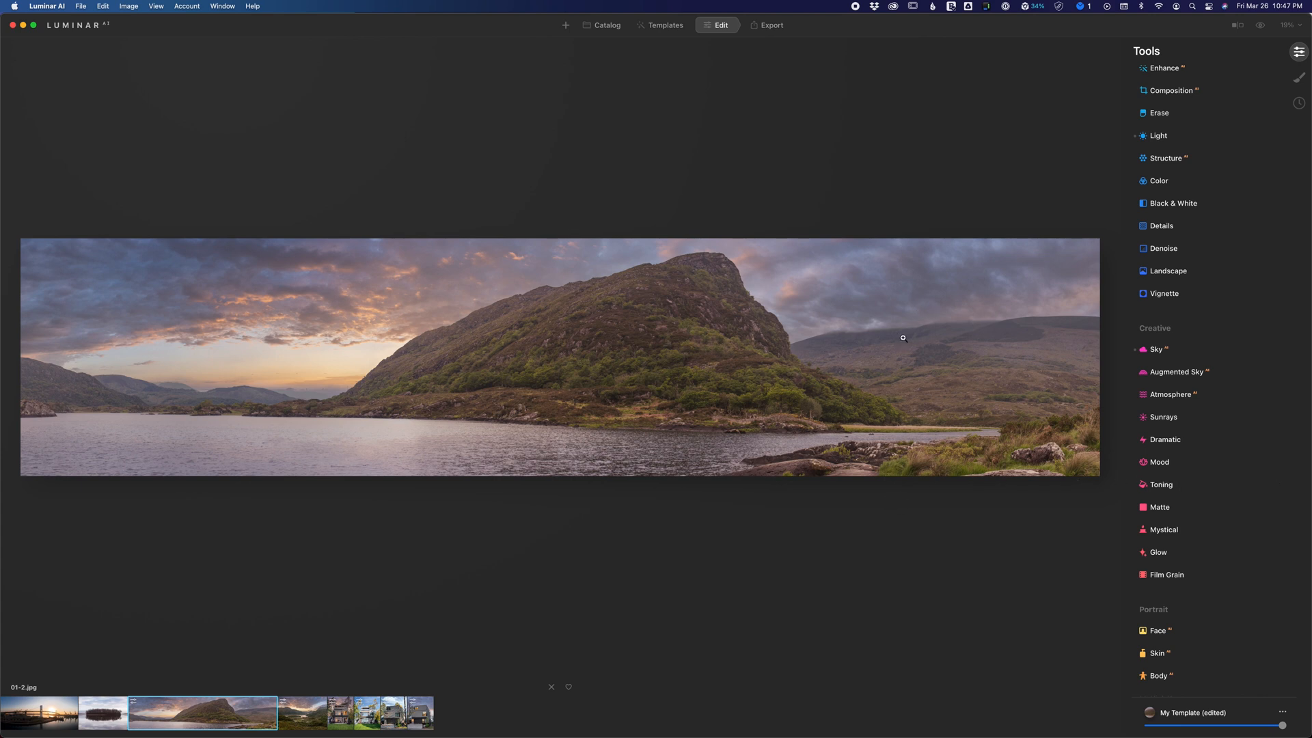
Set the replaced sky's Vertical Offset to -13 in 01-2.jpg while checking the distant horizon up close.
click(367, 393)
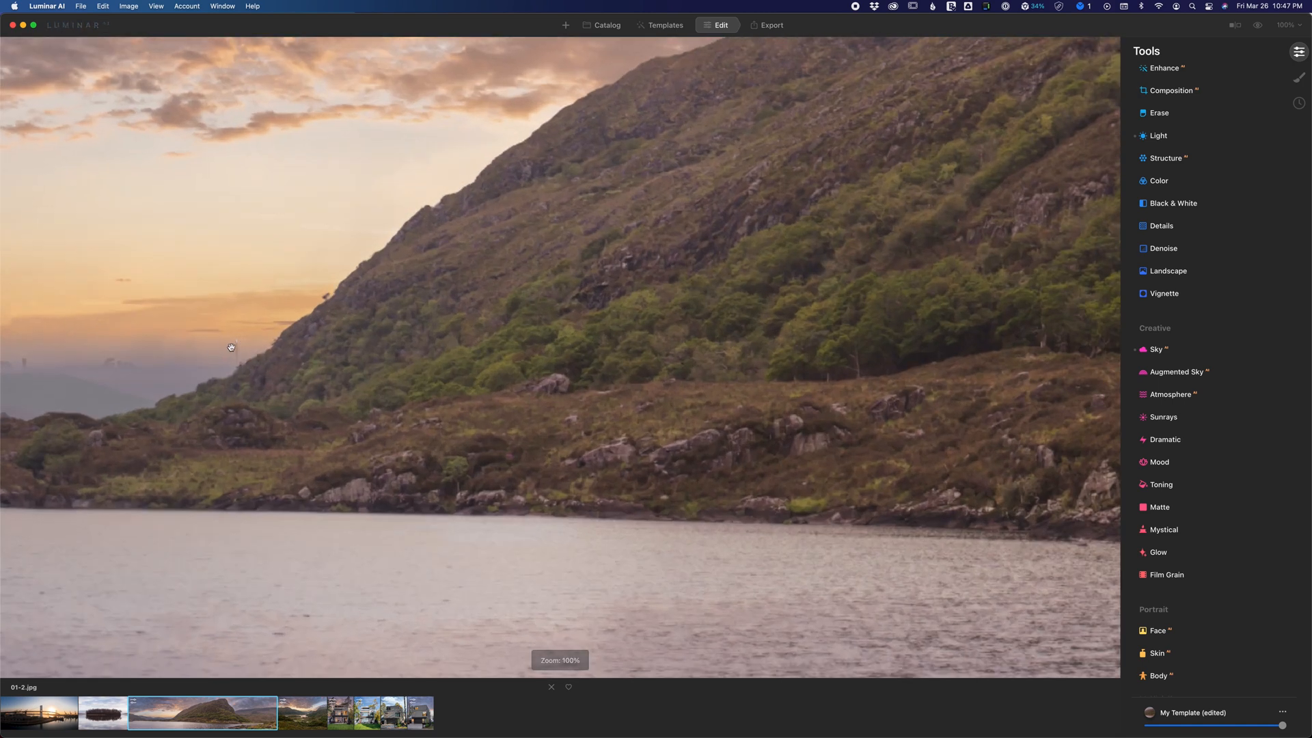
drag(119, 375, 449, 378)
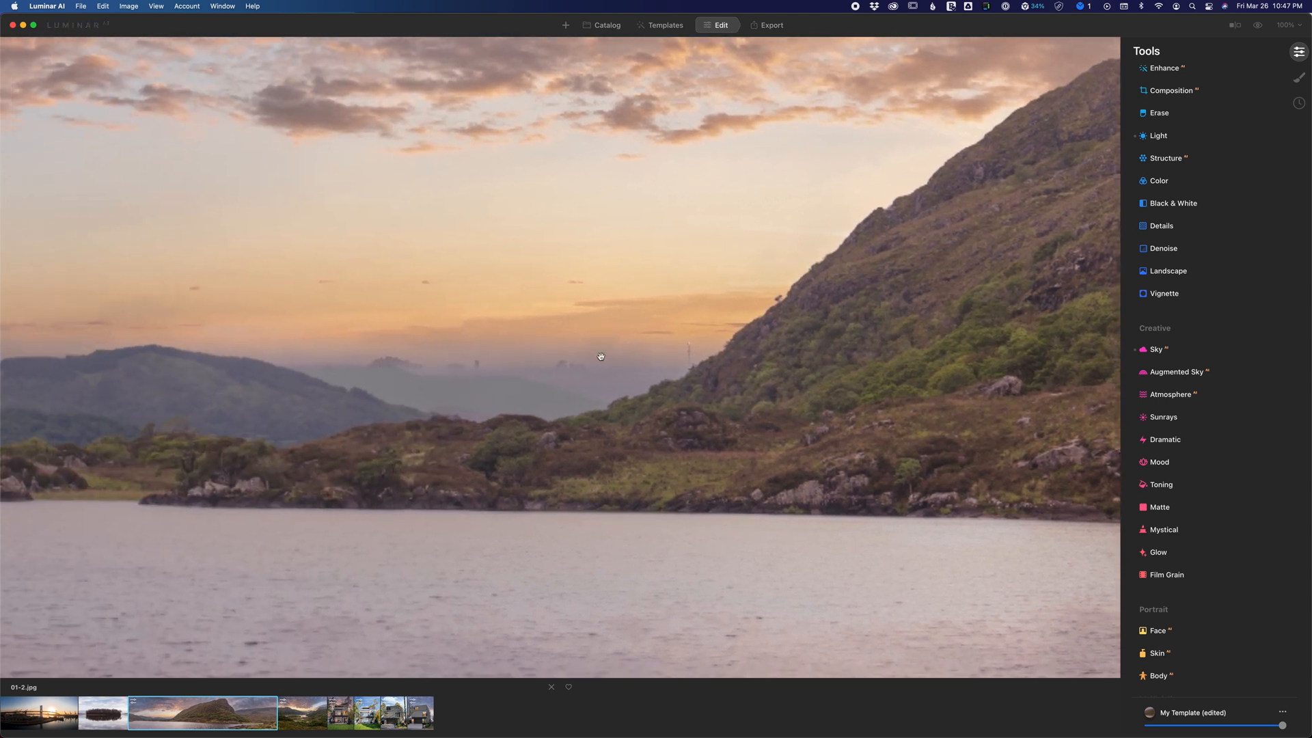
click(1201, 349)
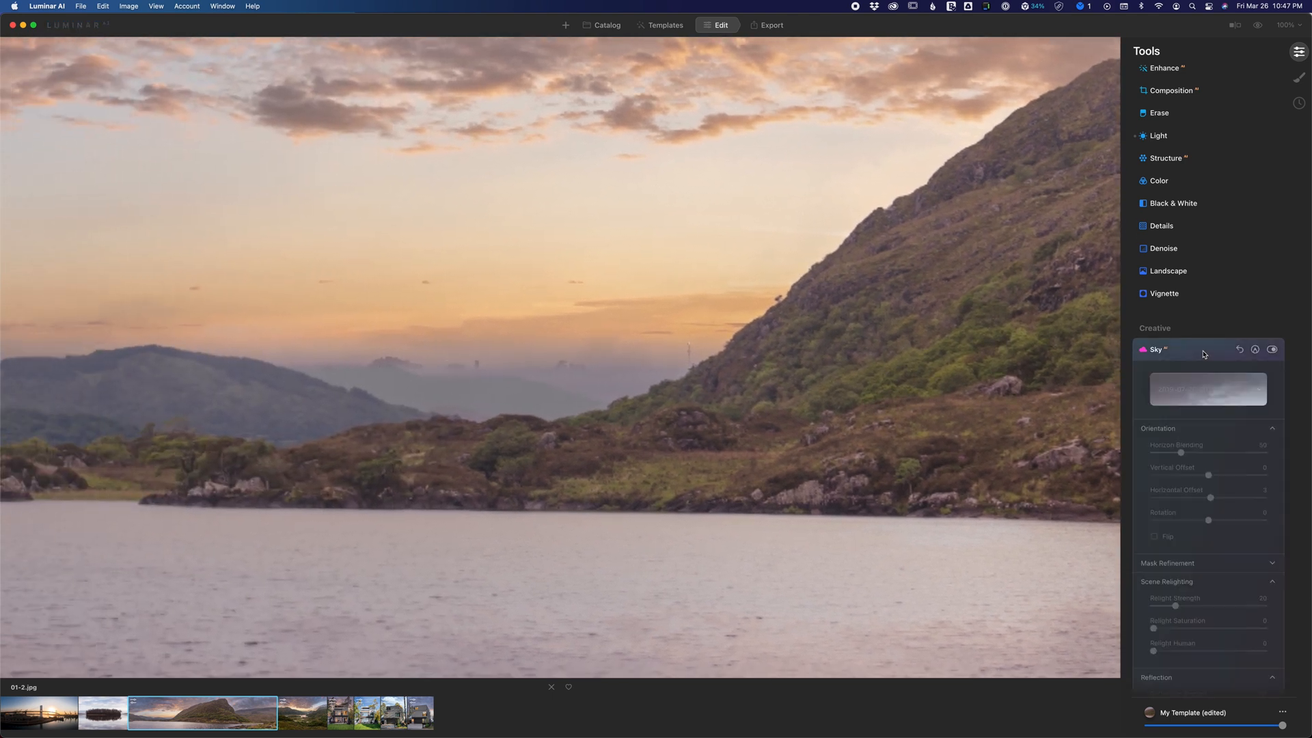
drag(1208, 308, 1201, 314)
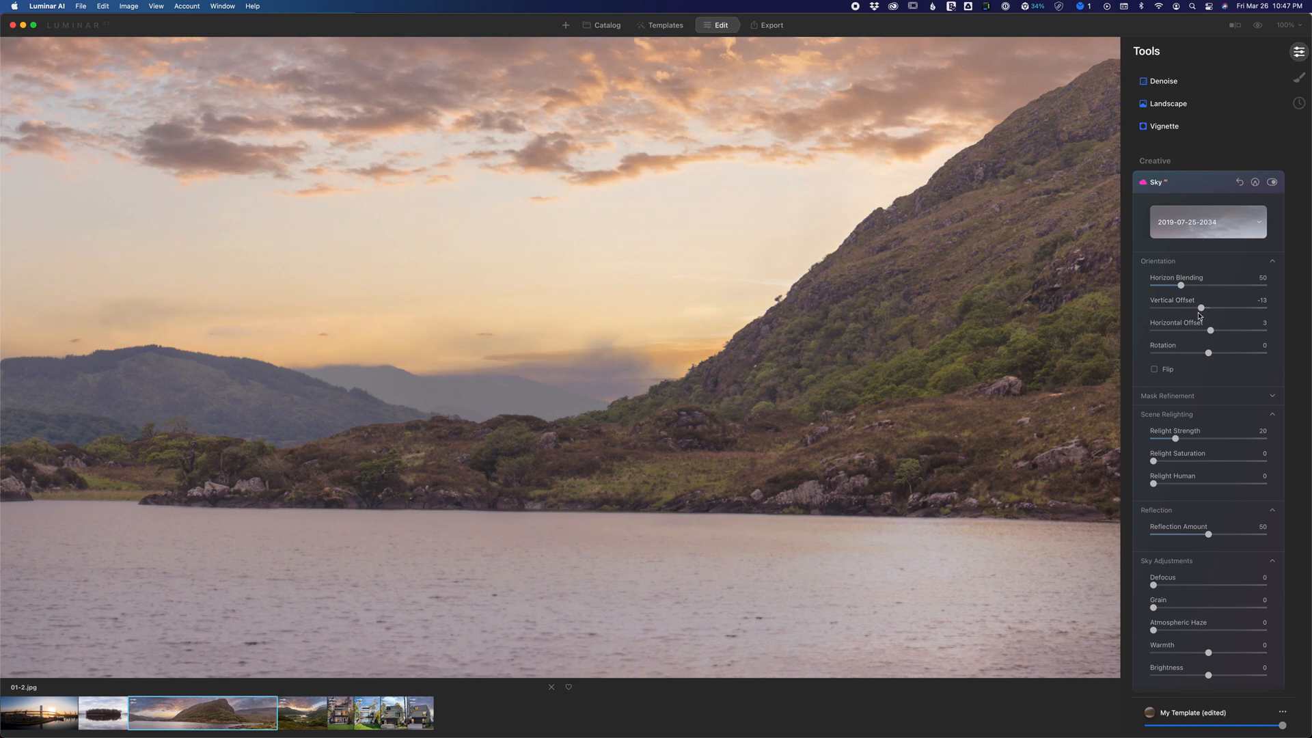
key(super+0)
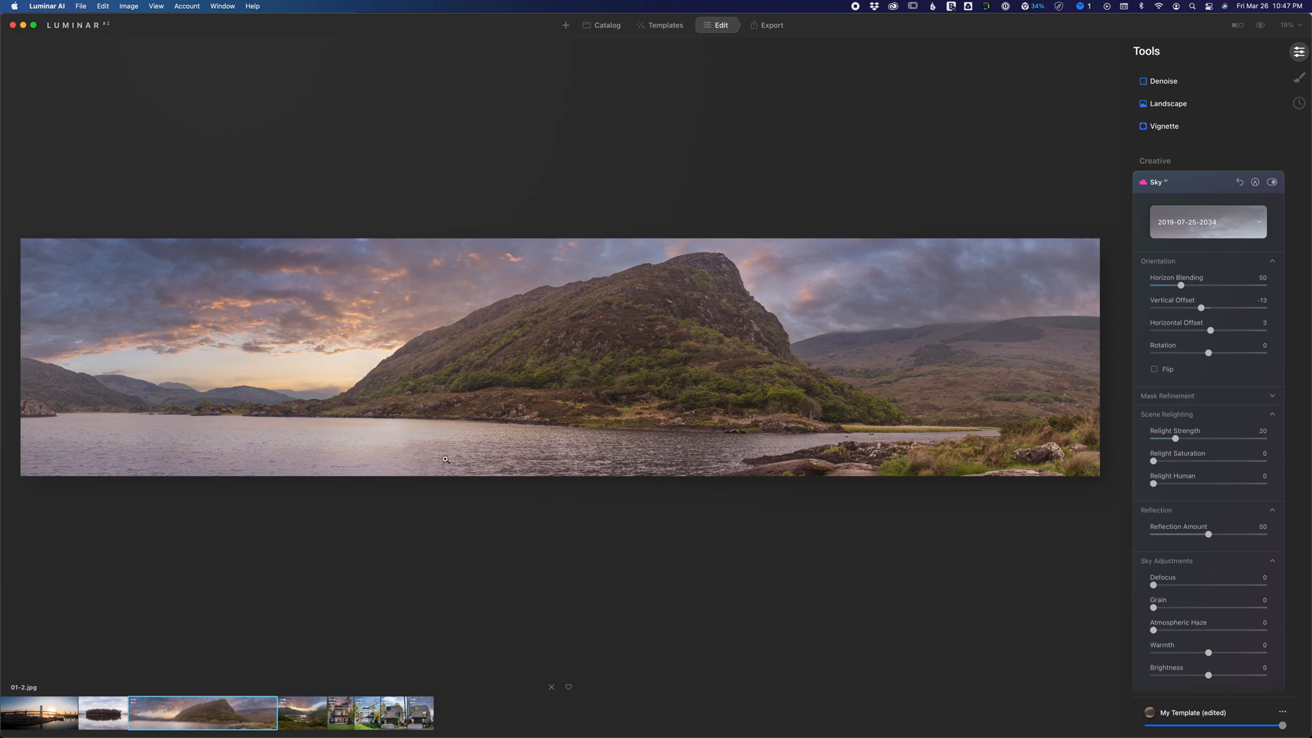
click(102, 717)
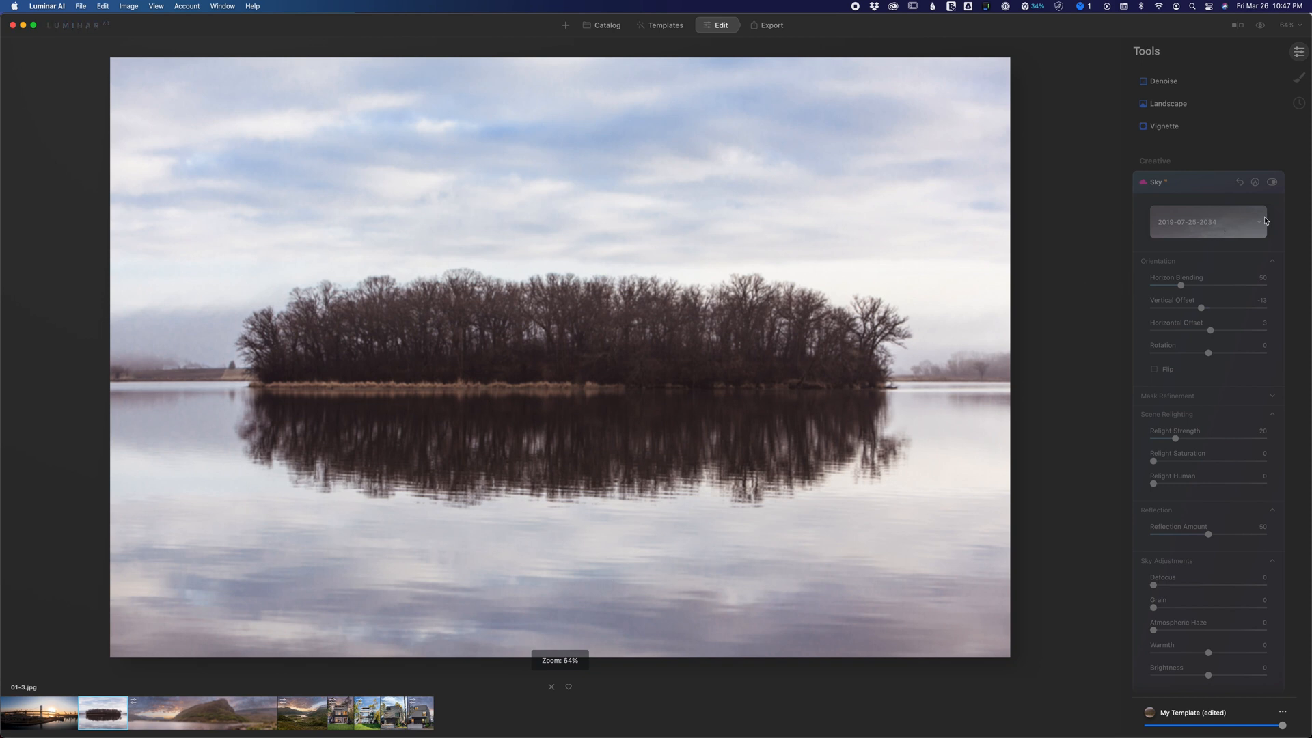
click(1261, 224)
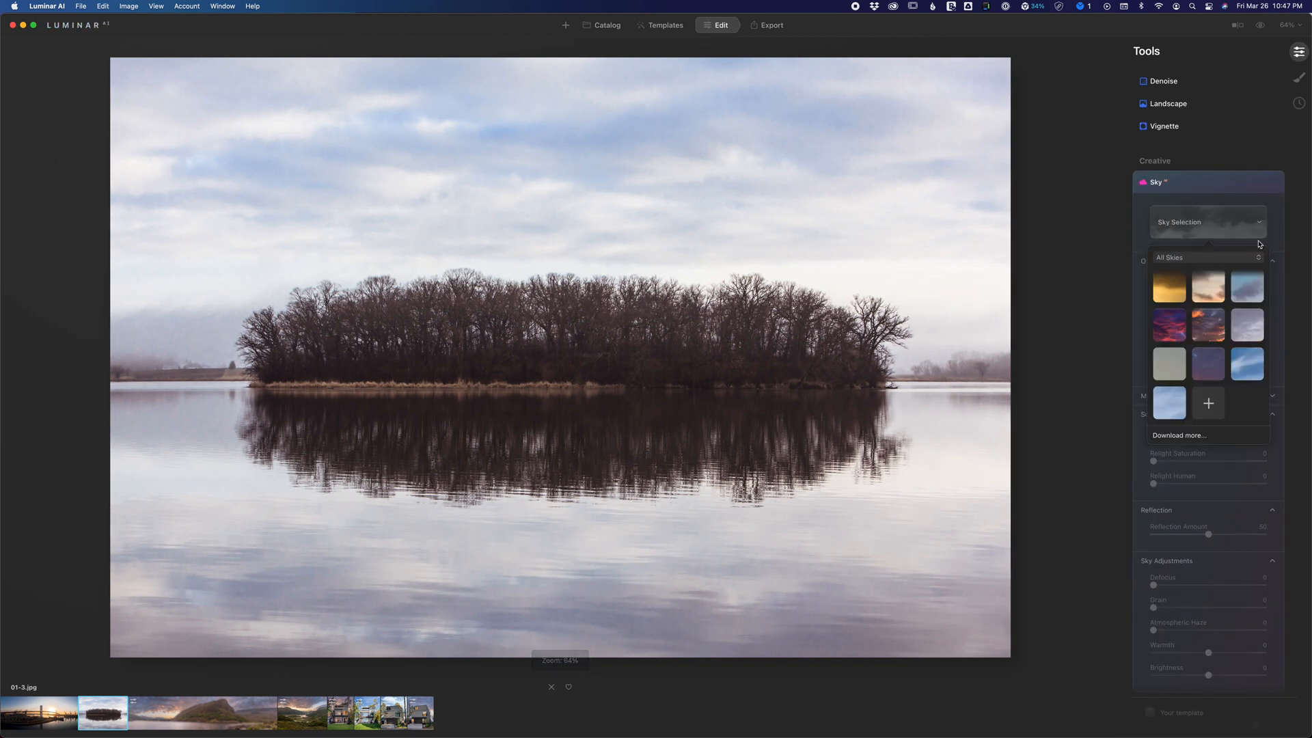
click(1206, 372)
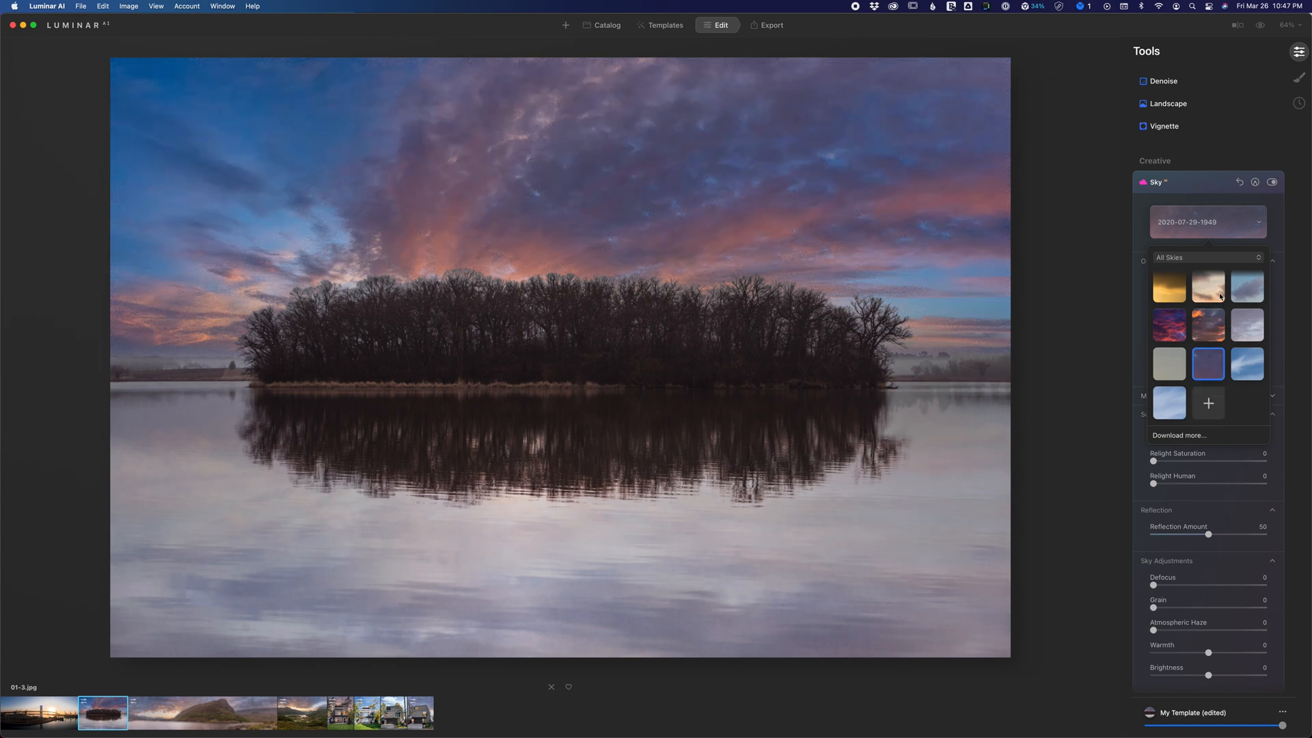
click(1237, 234)
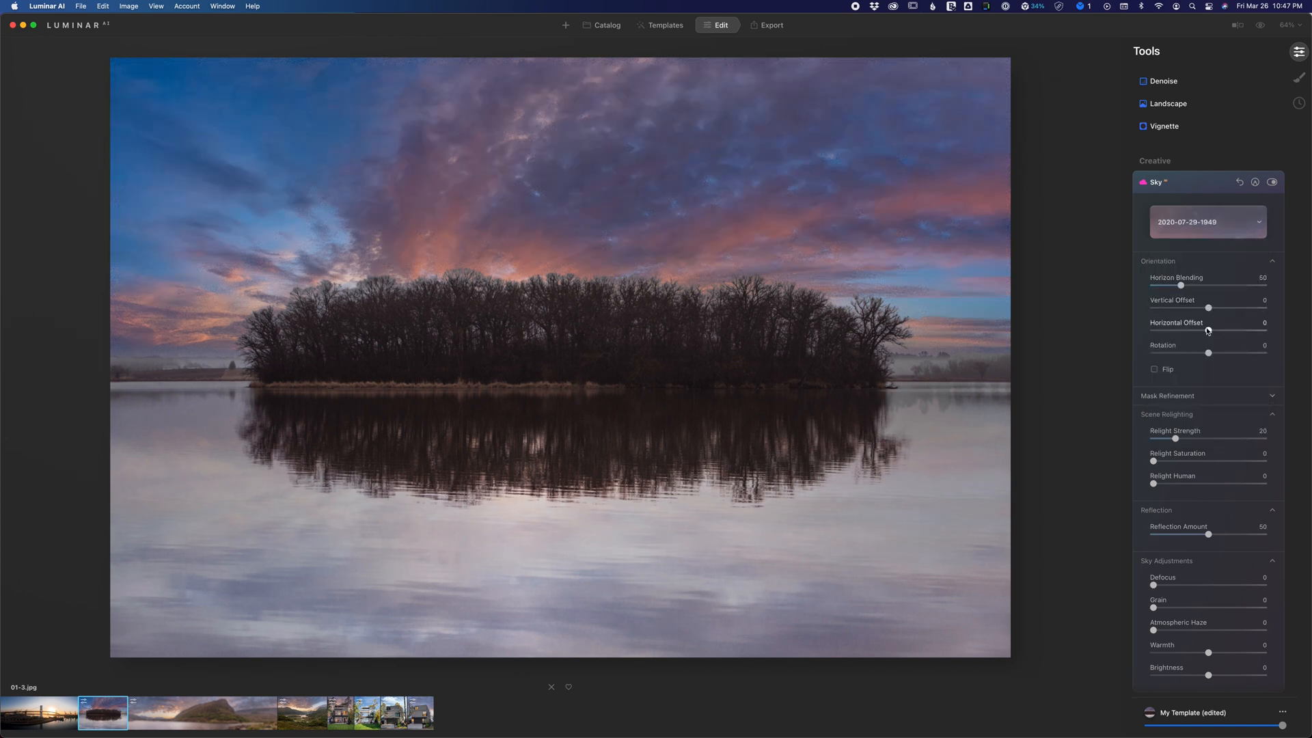
mouse_move(1209, 330)
mouse_down()
mouse_move(1189, 330)
mouse_move(1217, 330)
mouse_up()
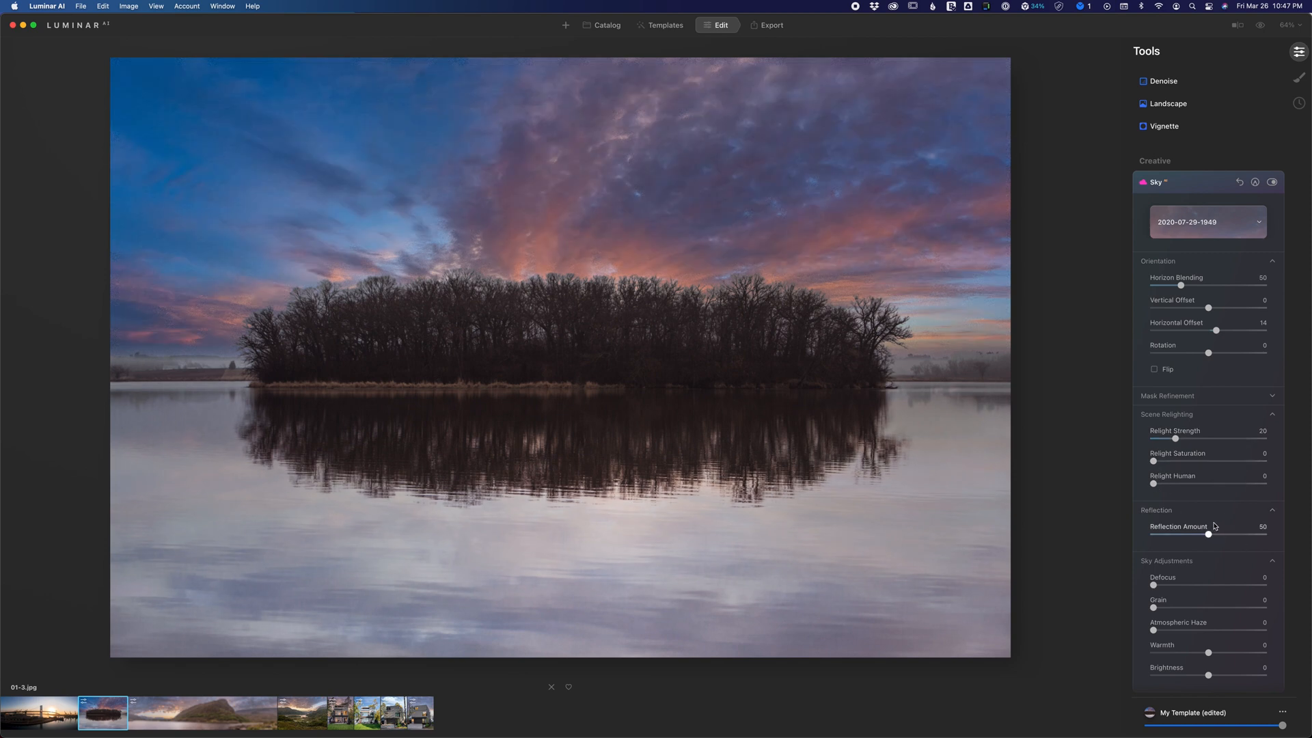
Set the sky's Reflection Amount to 100, Relight Strength to 53, Relight Saturation to 34 and Brightness to 26.
drag(1209, 533, 1270, 534)
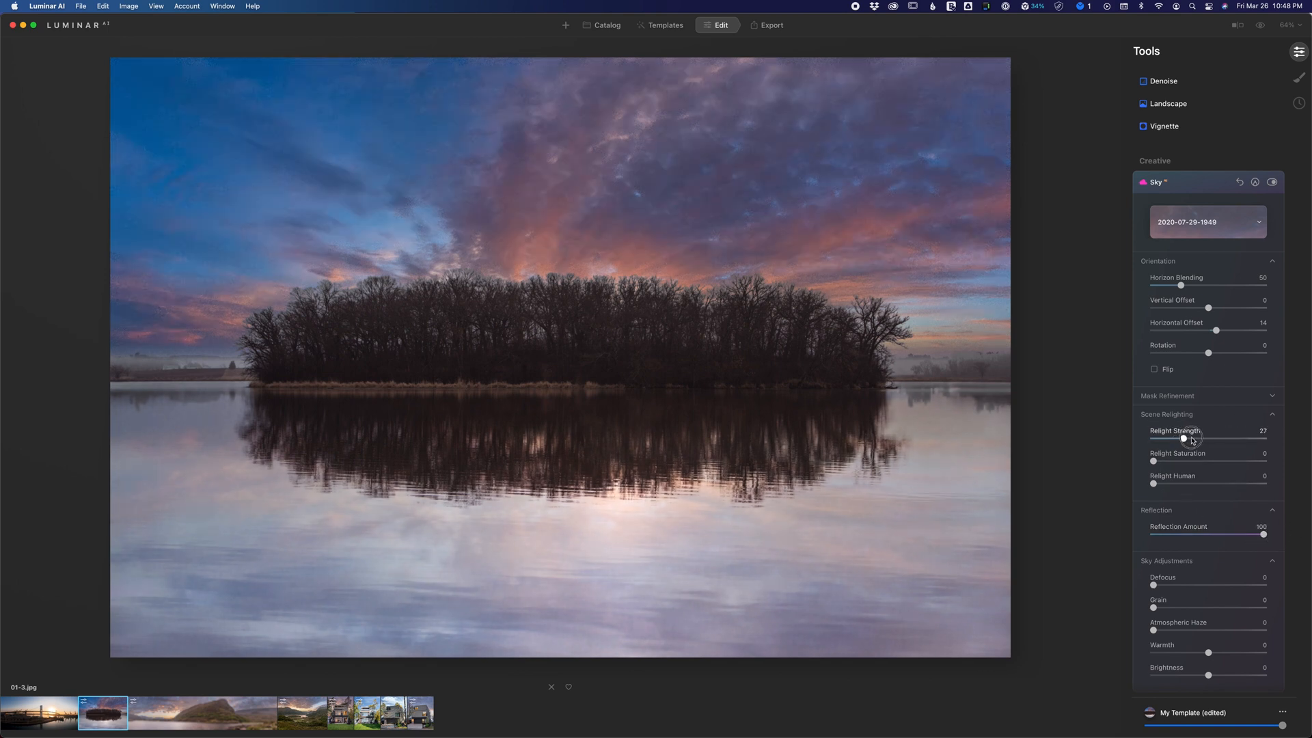
drag(1175, 438, 1191, 462)
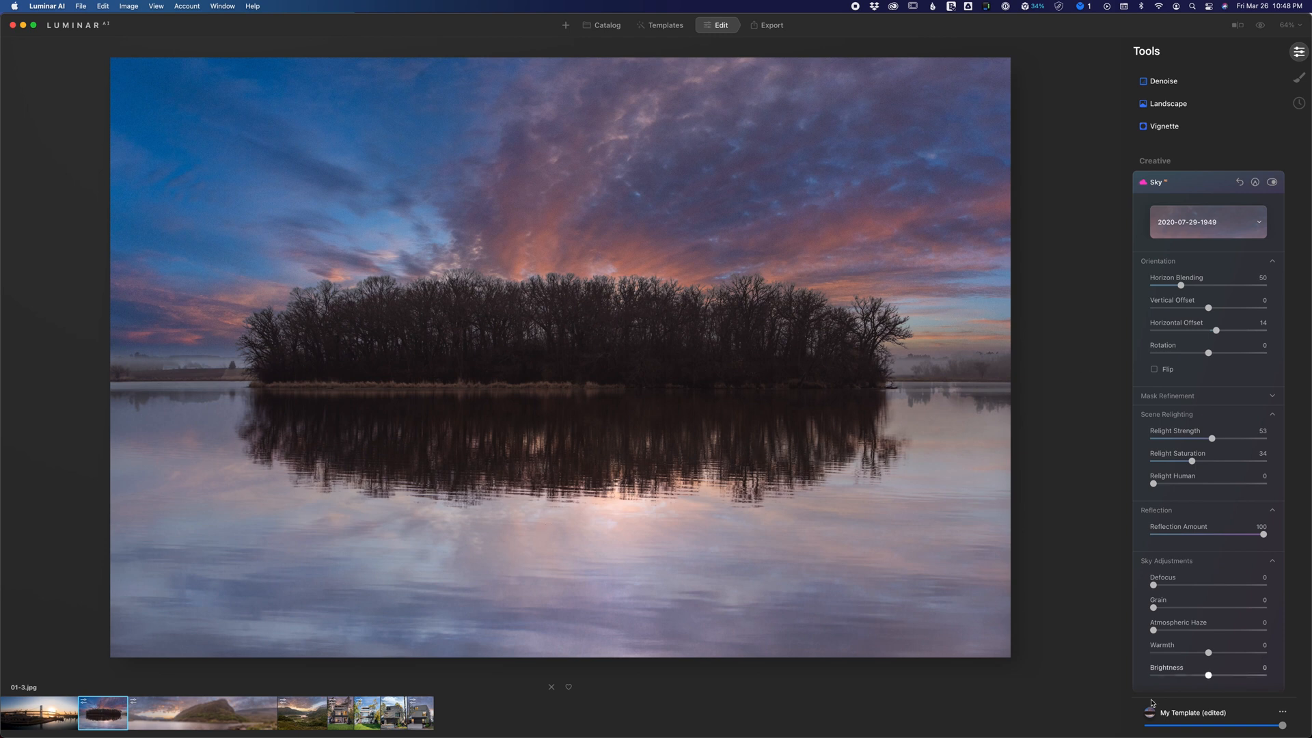
drag(1208, 675, 1225, 678)
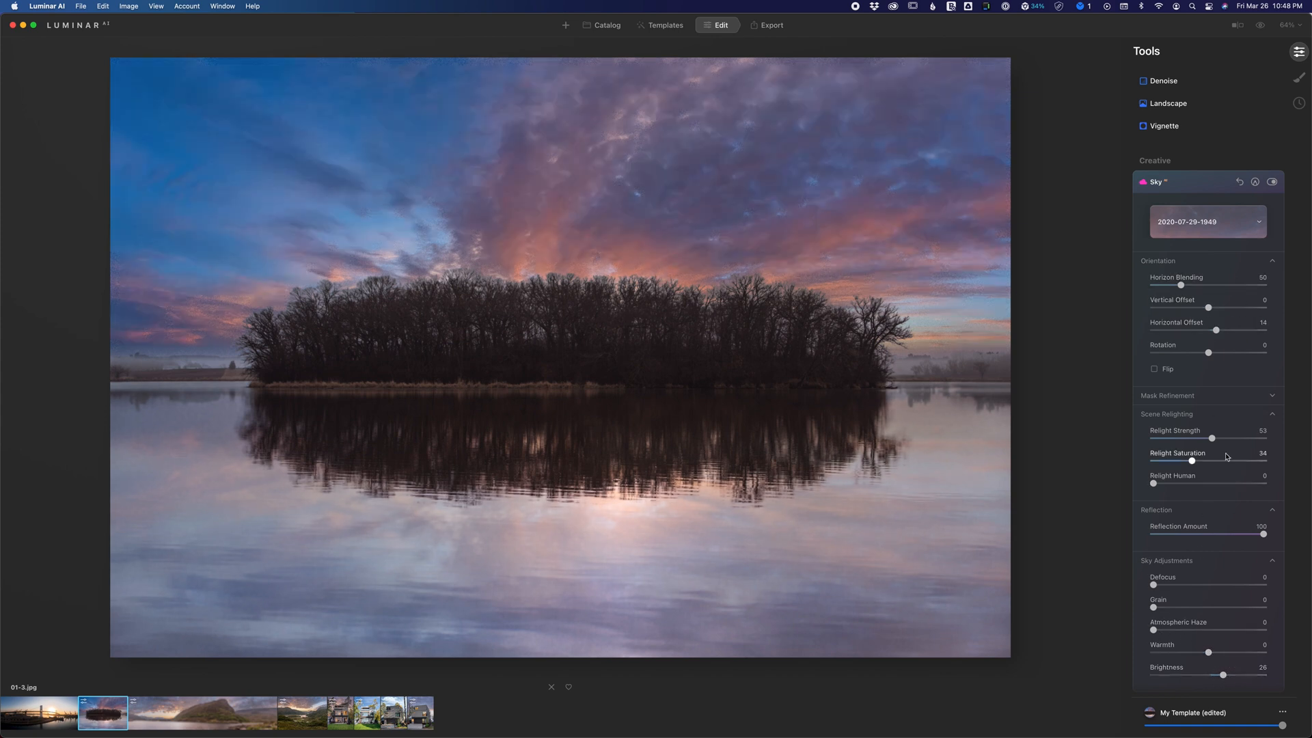
Blend the sky into the island photo's horizon with Horizon Blending 72 and Vertical Offset 5.
drag(1181, 285, 1203, 309)
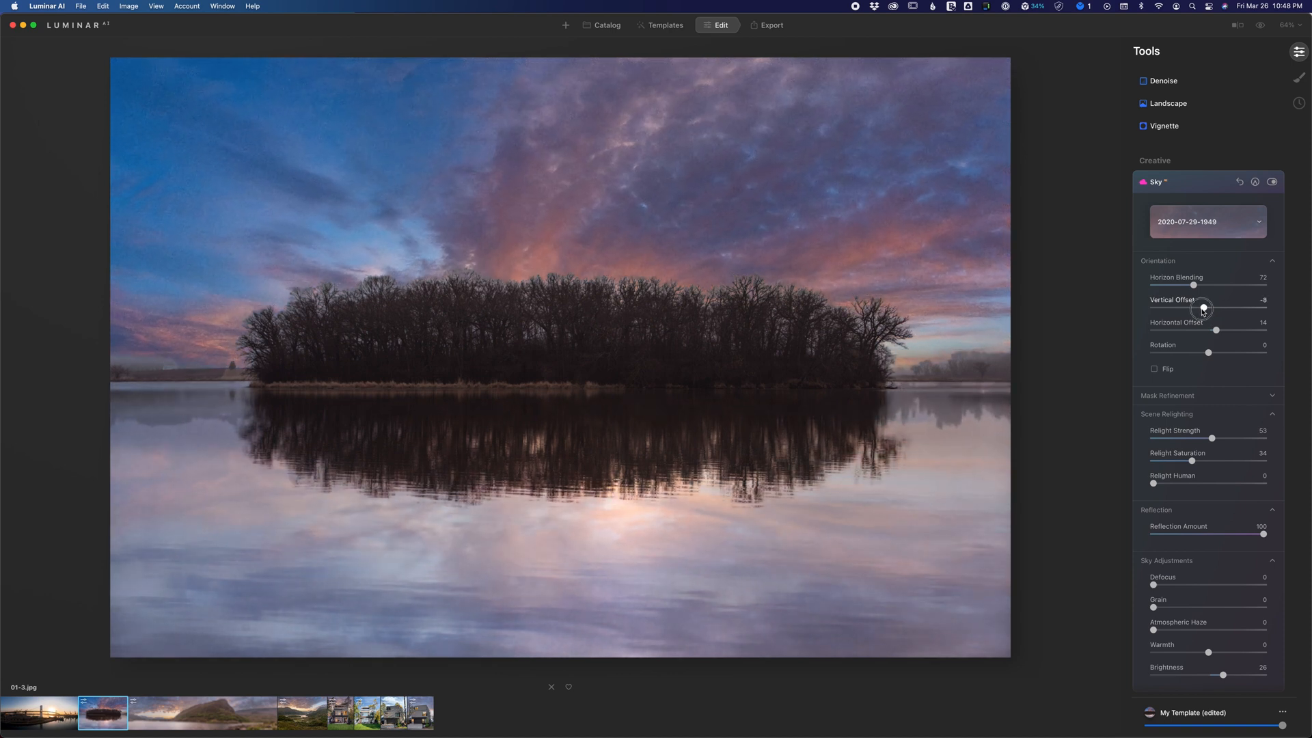
drag(1205, 310, 1205, 310)
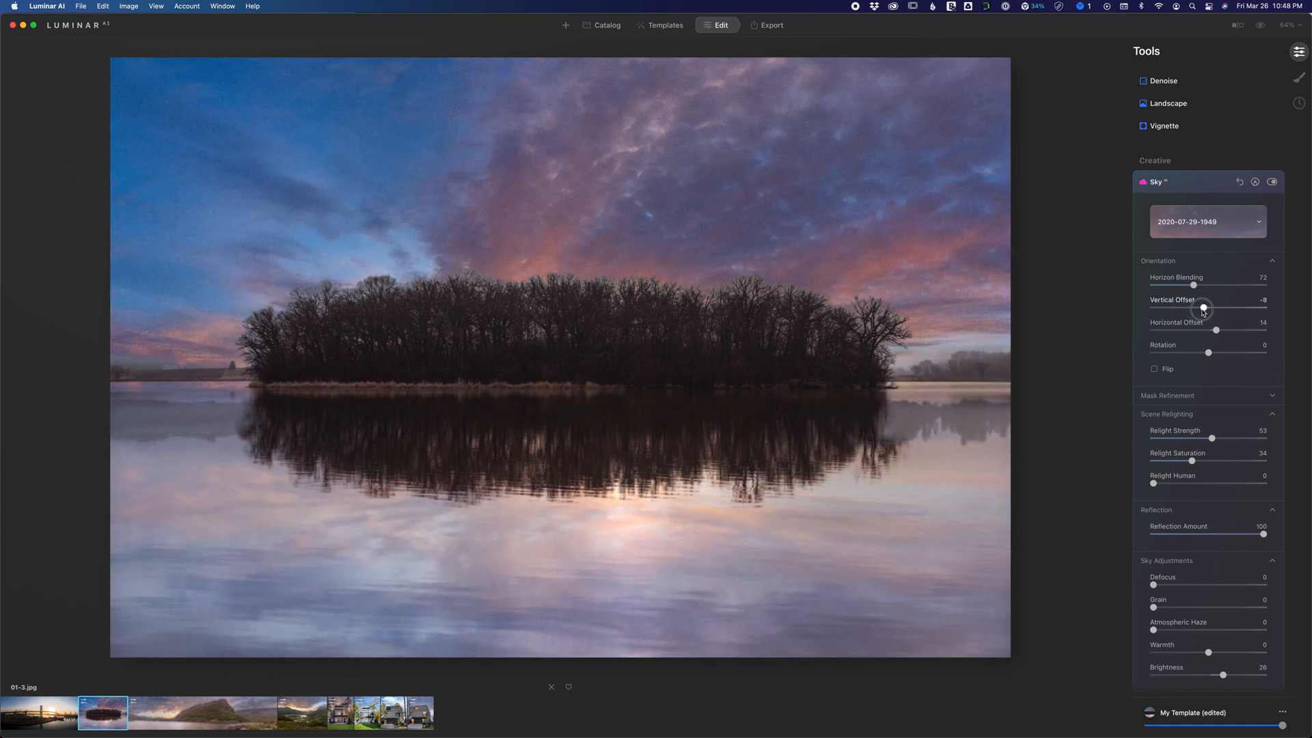
drag(1204, 311, 1212, 305)
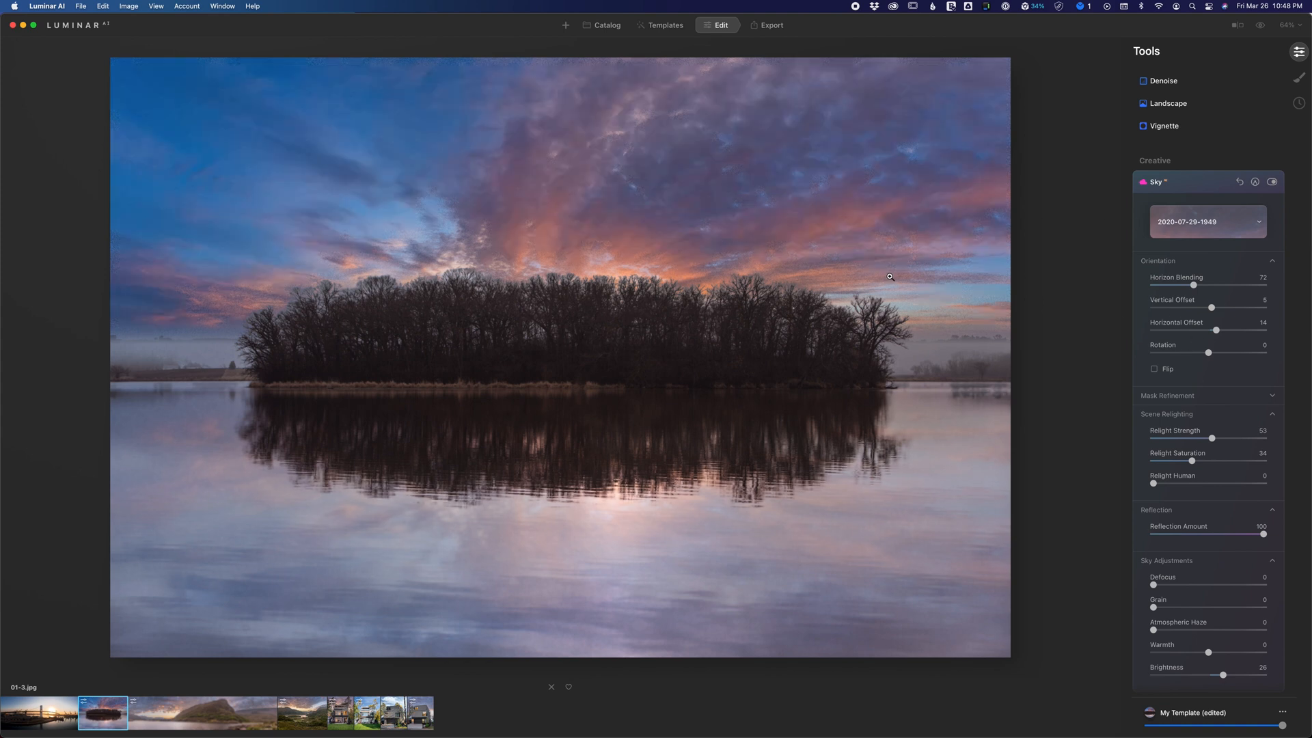
click(46, 708)
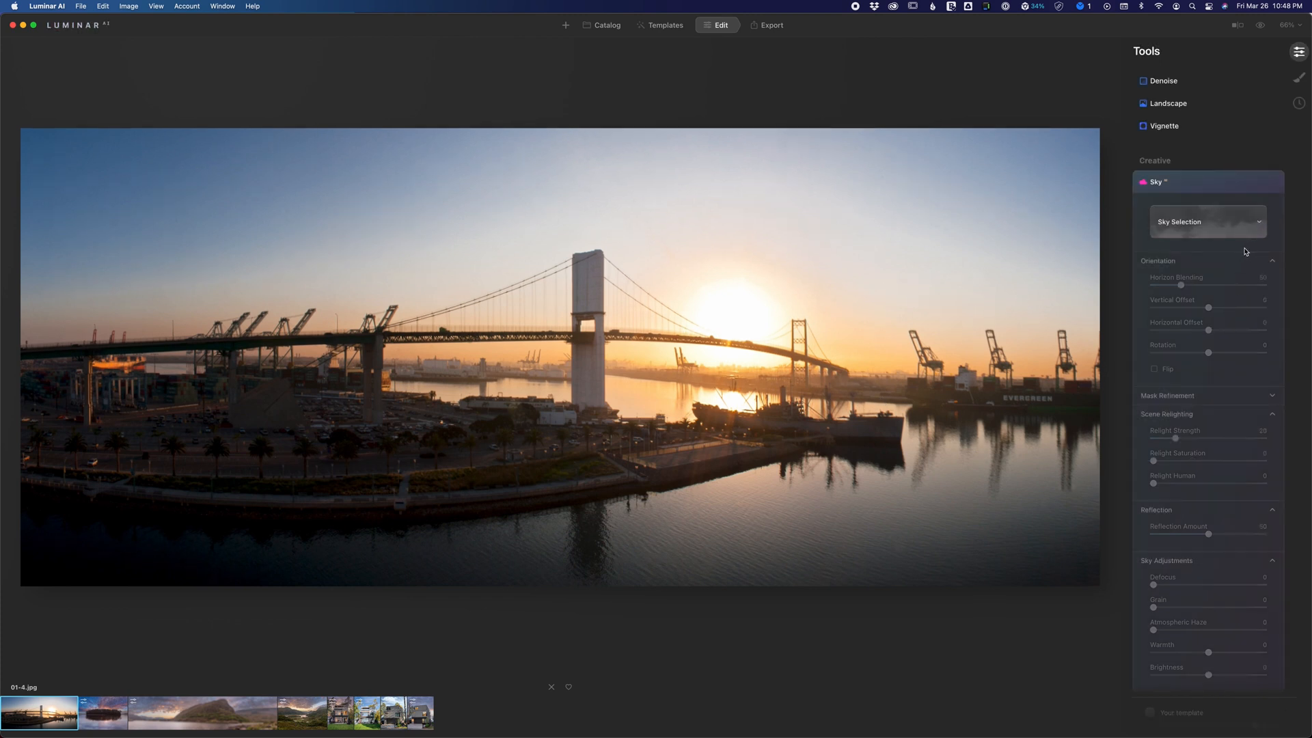
click(1256, 224)
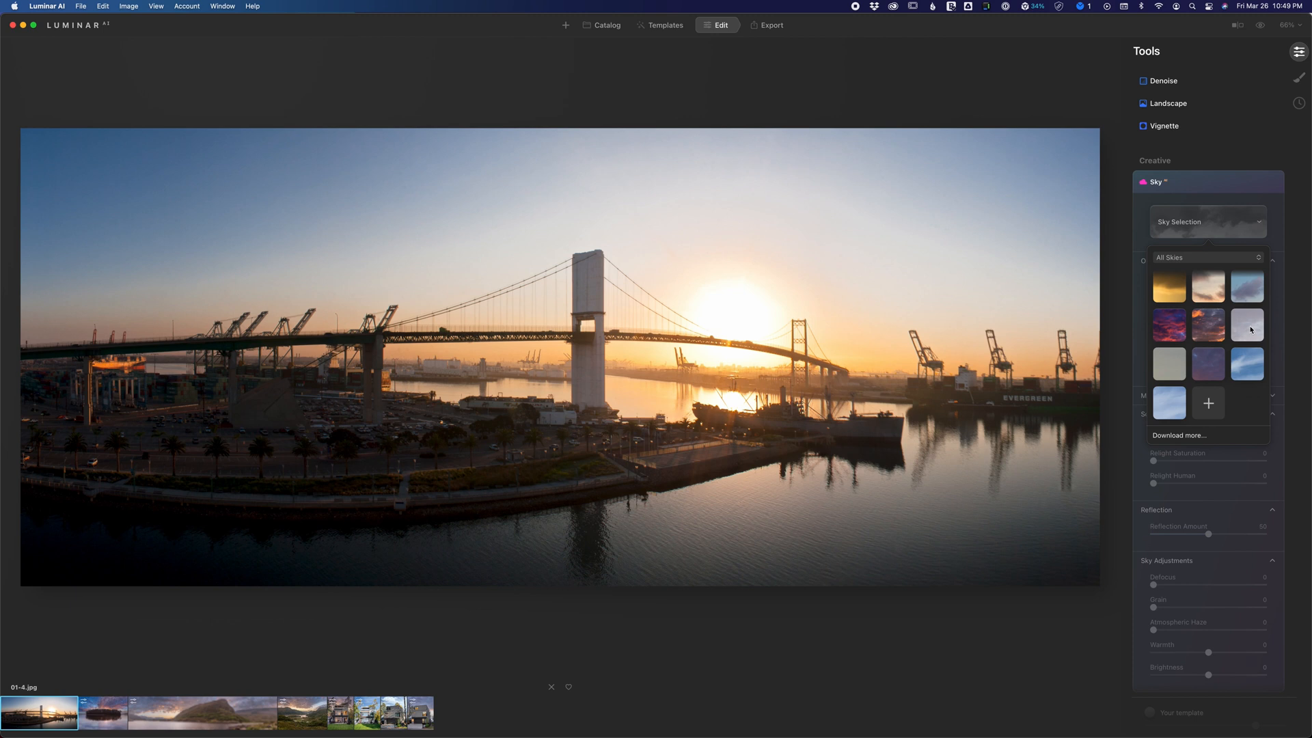
click(1250, 330)
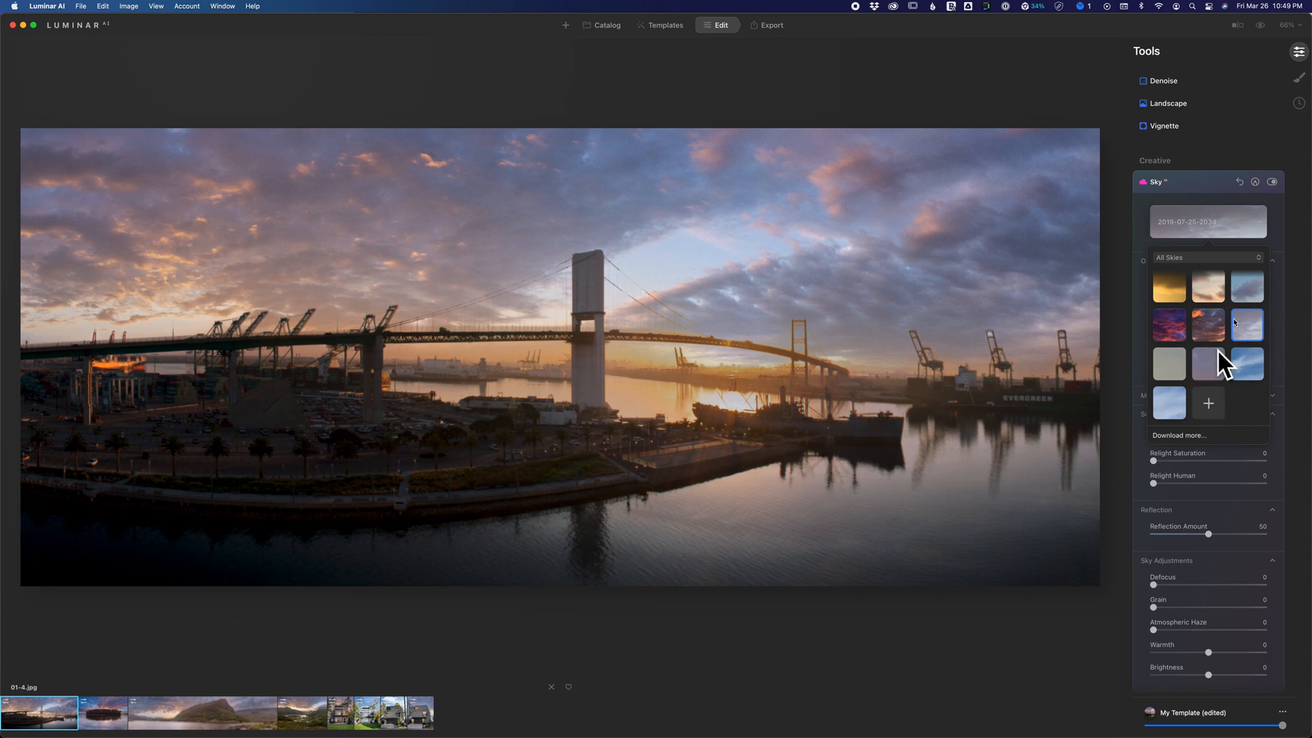
click(1245, 223)
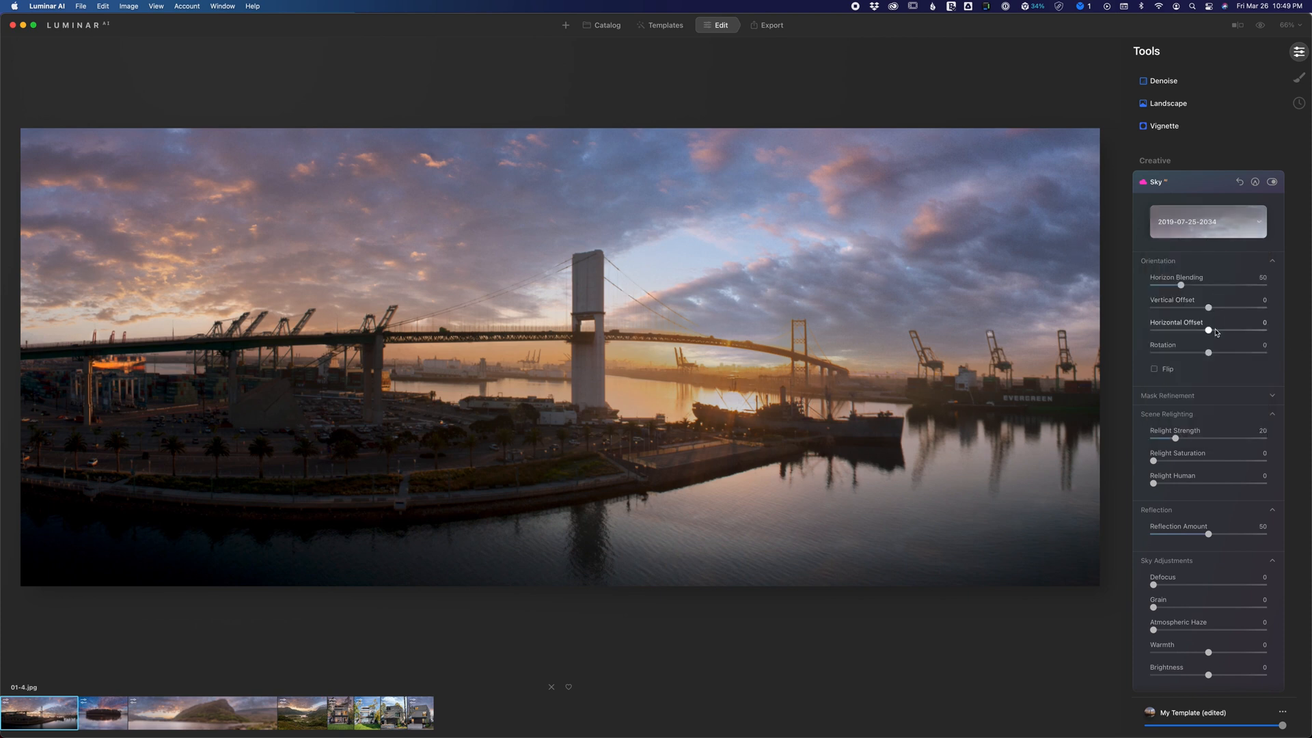
Align the bridge photo's sky with Horizontal Offset 40 and Vertical Offset 5, and set Reflection Amount to 100.
mouse_move(1210, 331)
mouse_down()
mouse_move(1250, 324)
mouse_move(1230, 324)
mouse_up()
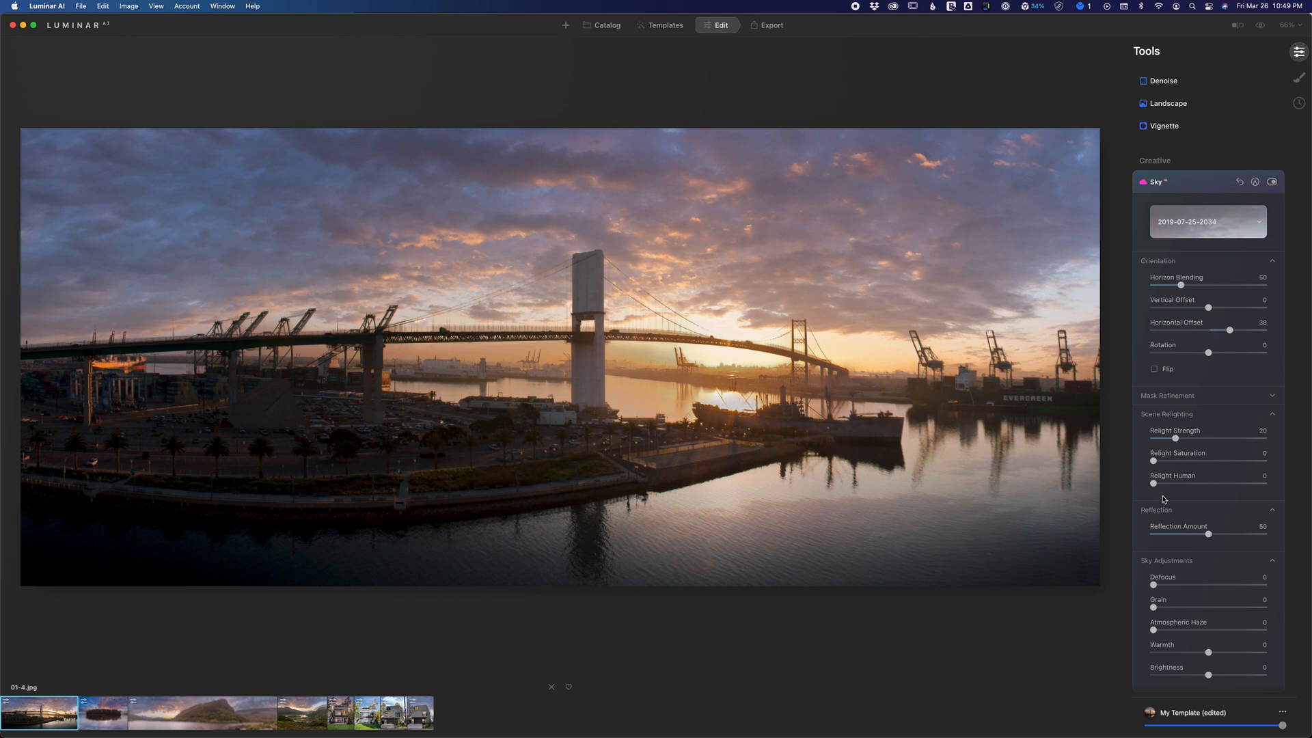
drag(1208, 534, 1298, 534)
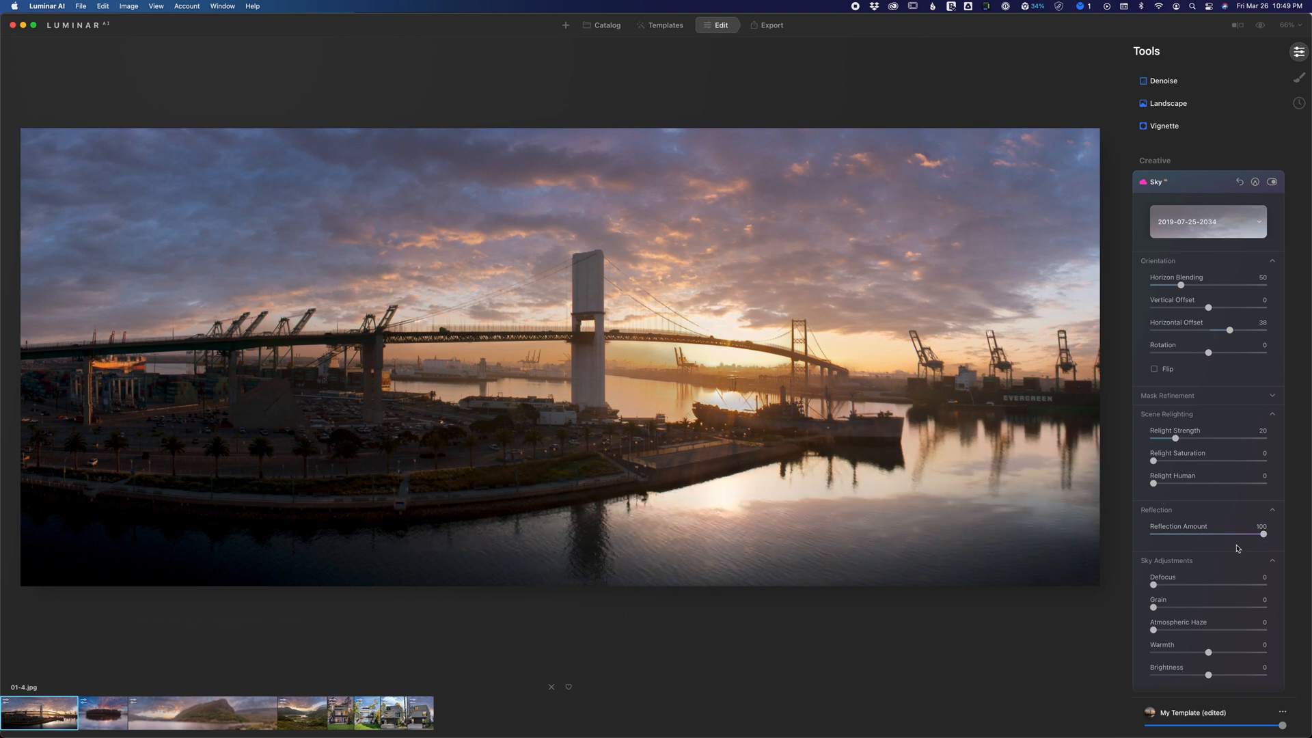
drag(1209, 308, 1212, 310)
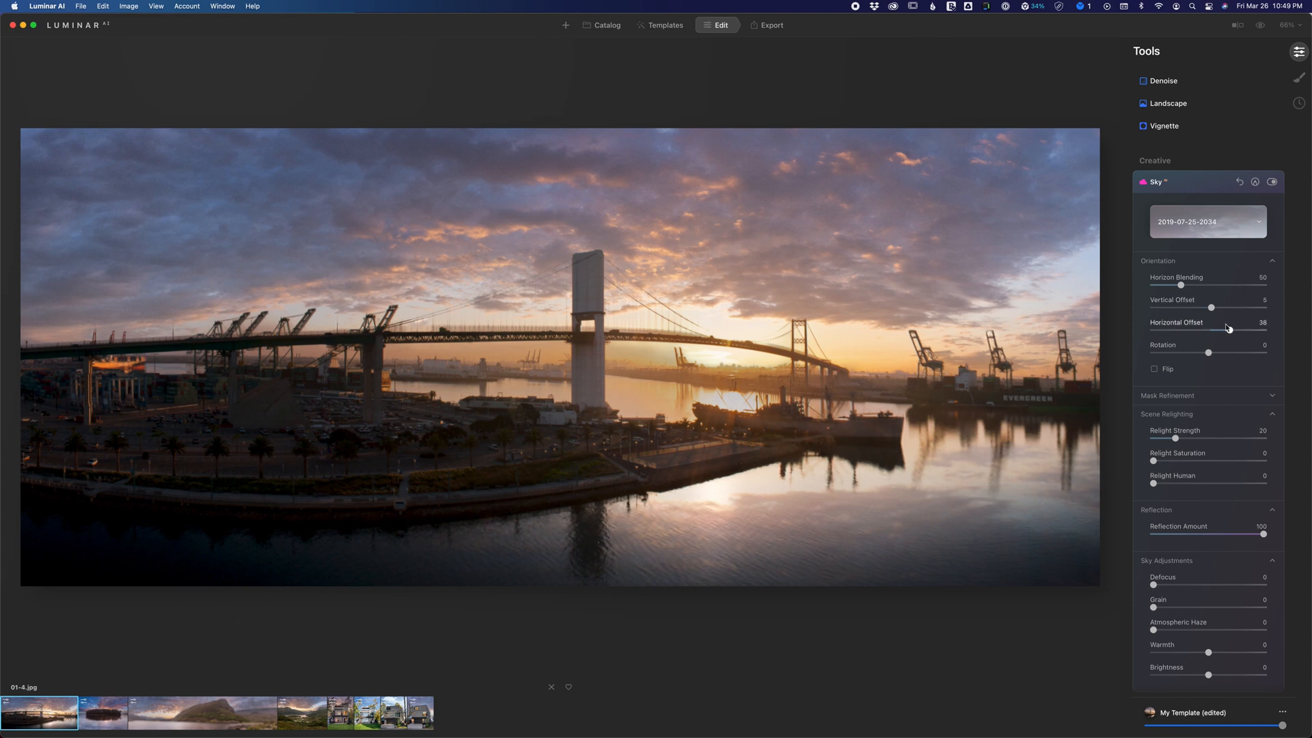
drag(1234, 330, 1232, 331)
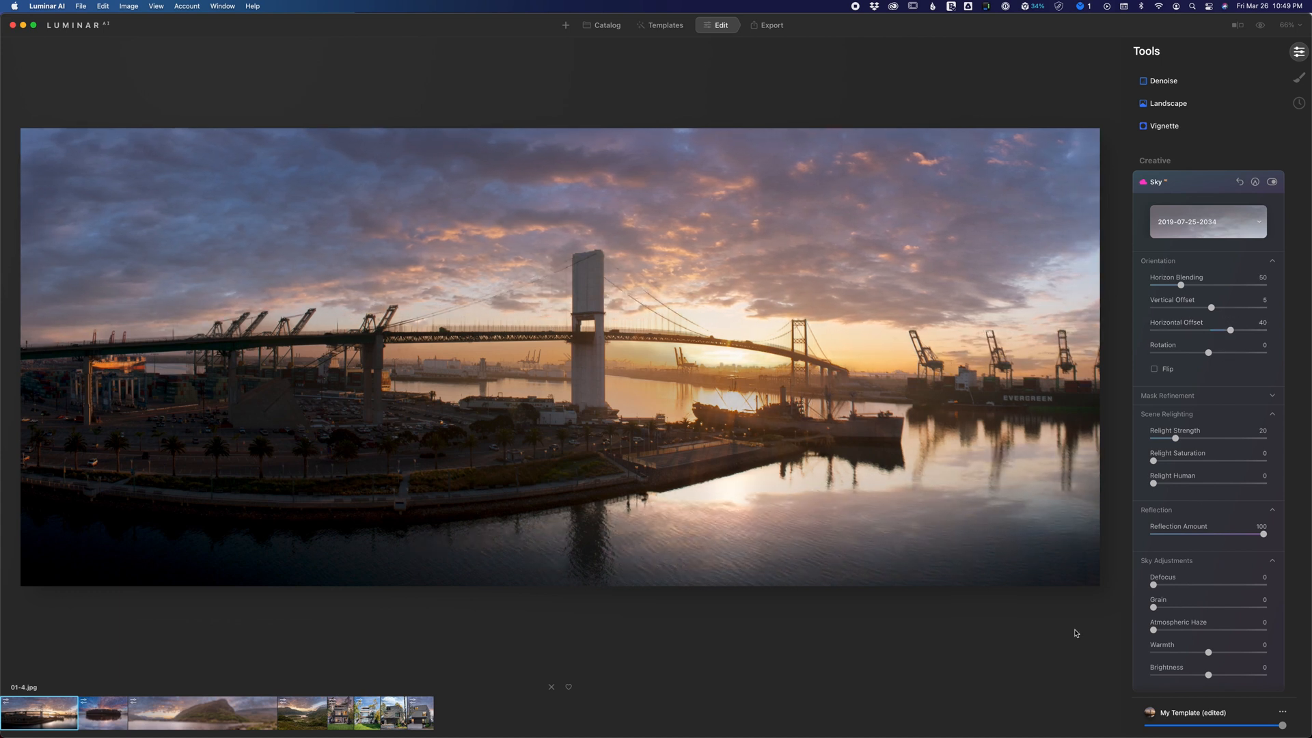